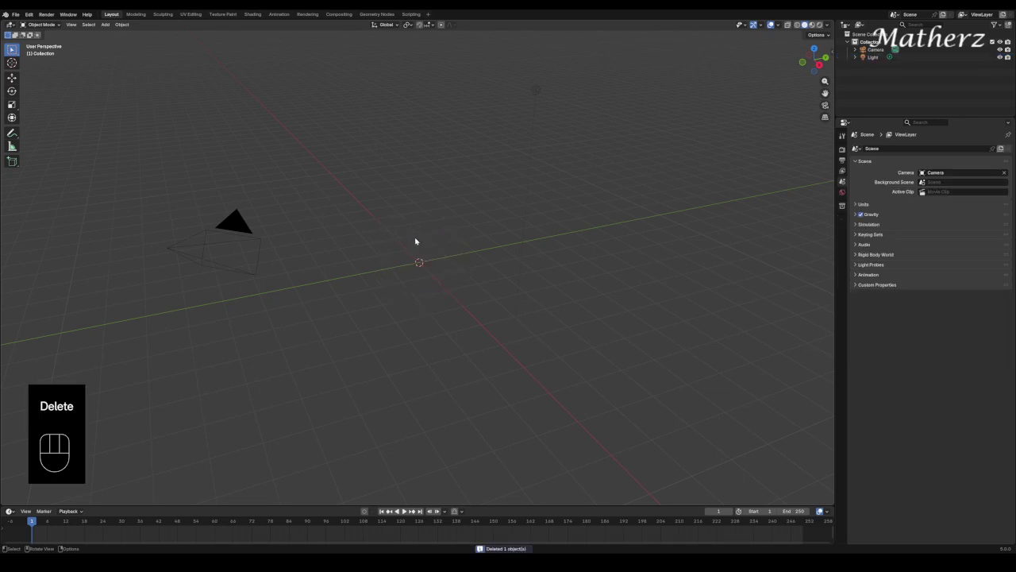
Add a mesh circle at the world origin
click(104, 23)
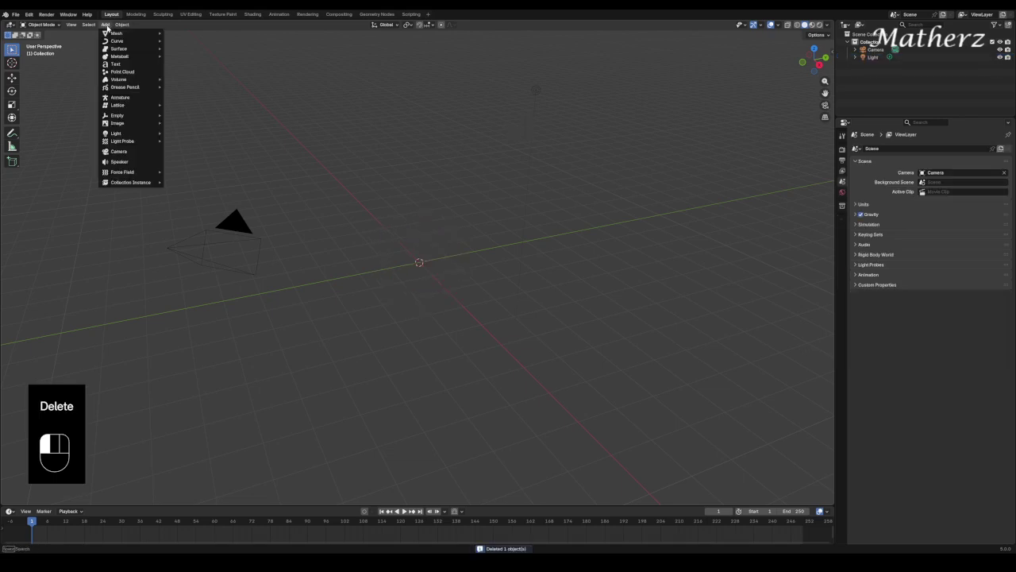
mouse_move(119, 33)
click(207, 49)
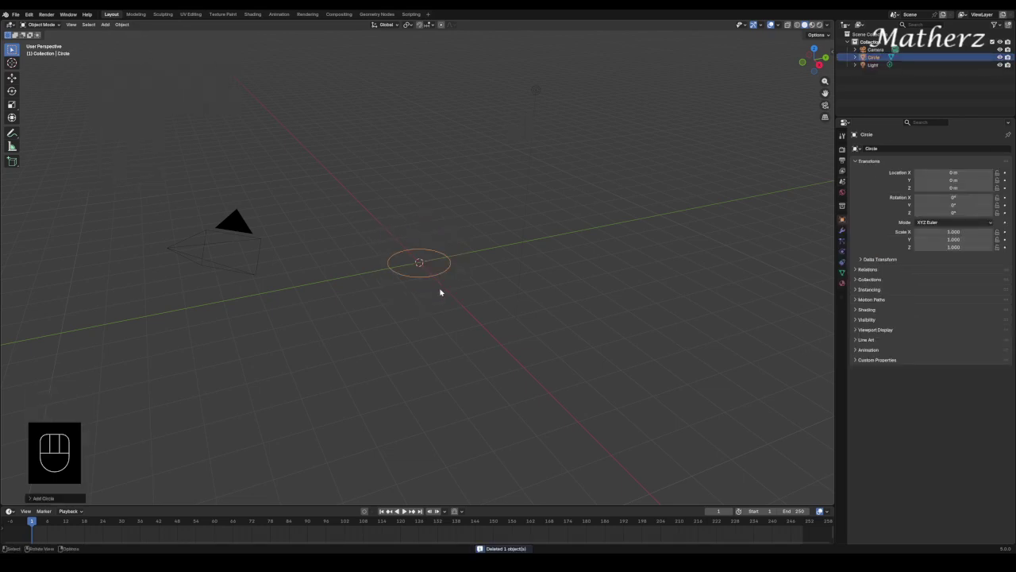
scroll(443, 274, up, 5)
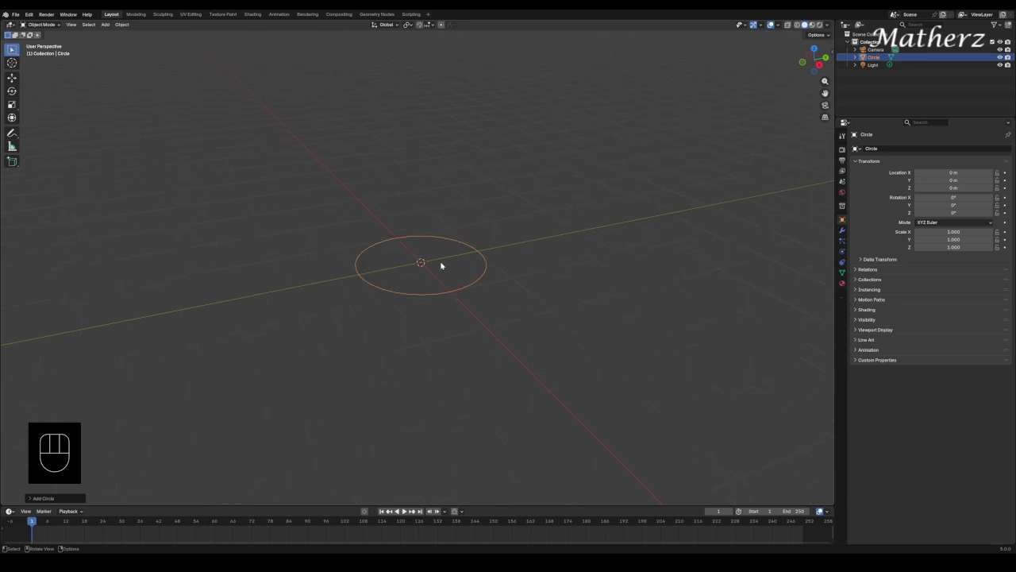
In Edit Mode, scale the whole circle up to about 3 times its size and fill it with a face
click(48, 25)
click(49, 42)
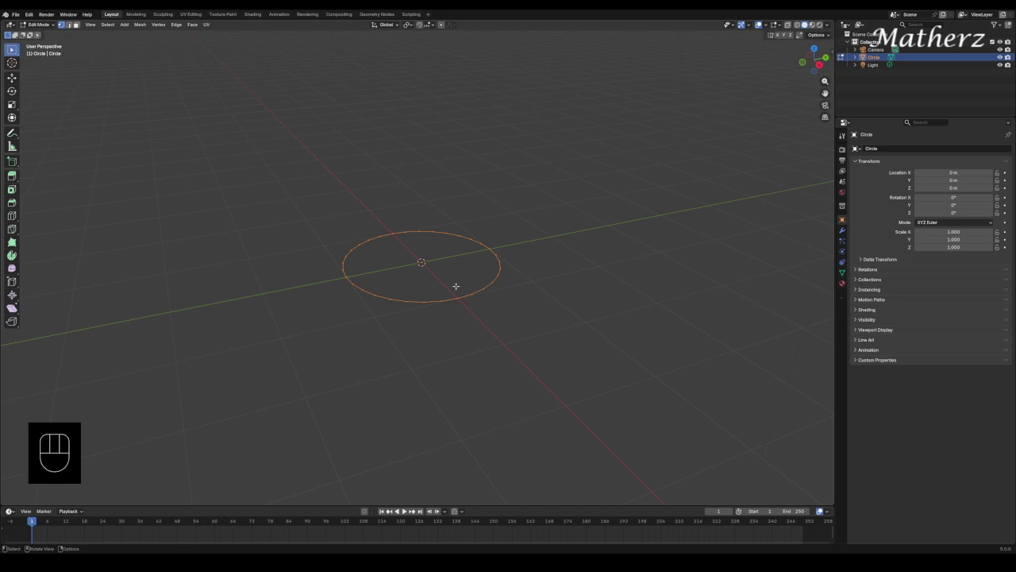
scroll(455, 286, down, 4)
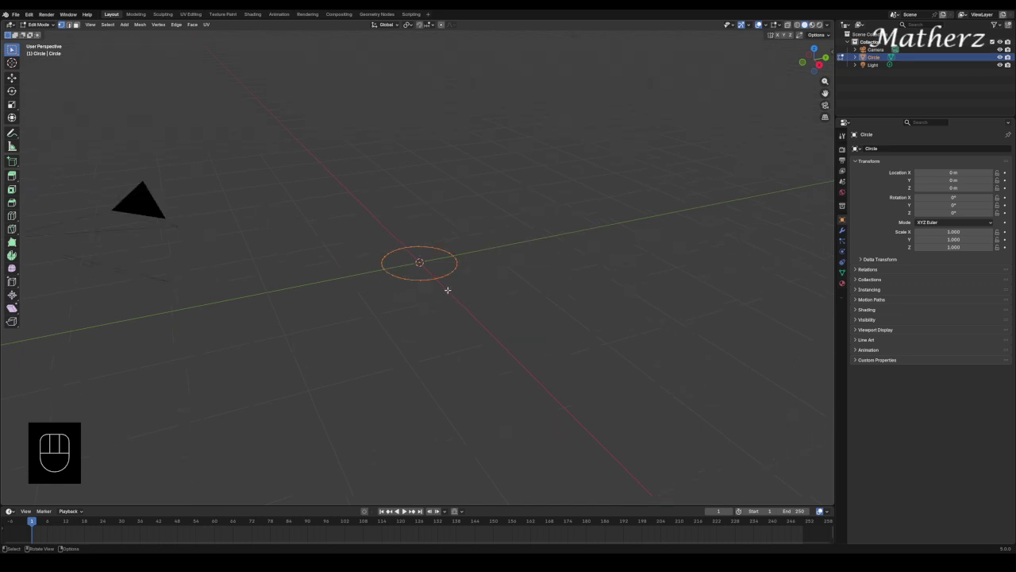
key(s)
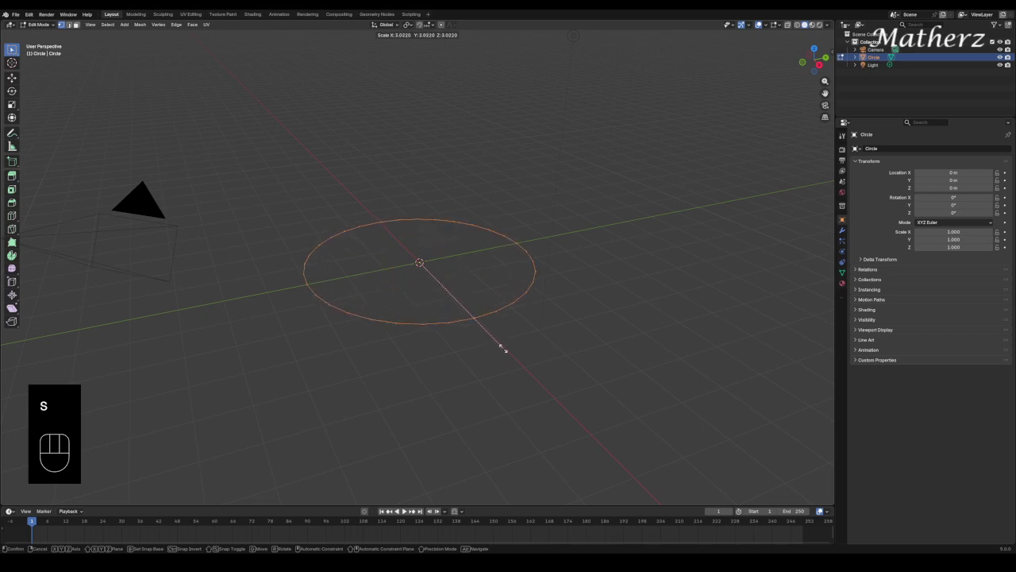
click(502, 348)
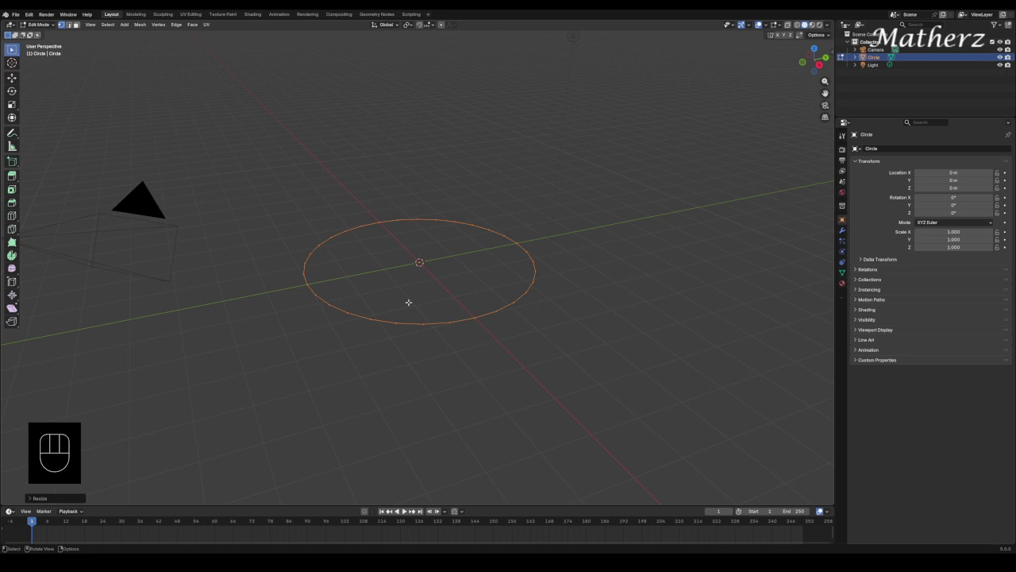
key(f)
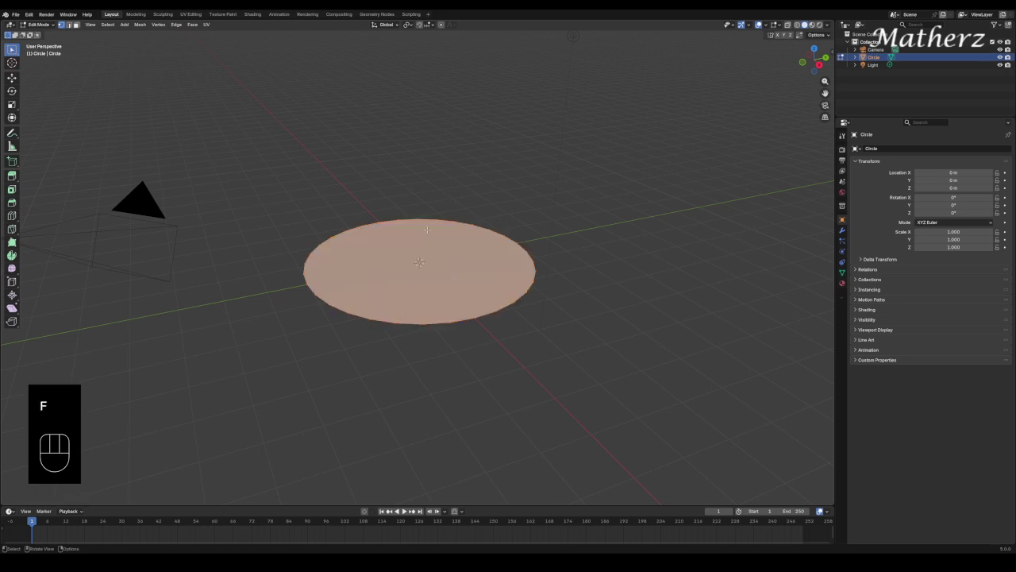
In front view, extrude the disc upward by a thin layer and scale its top face slightly outward to flare the base
key(KP_1)
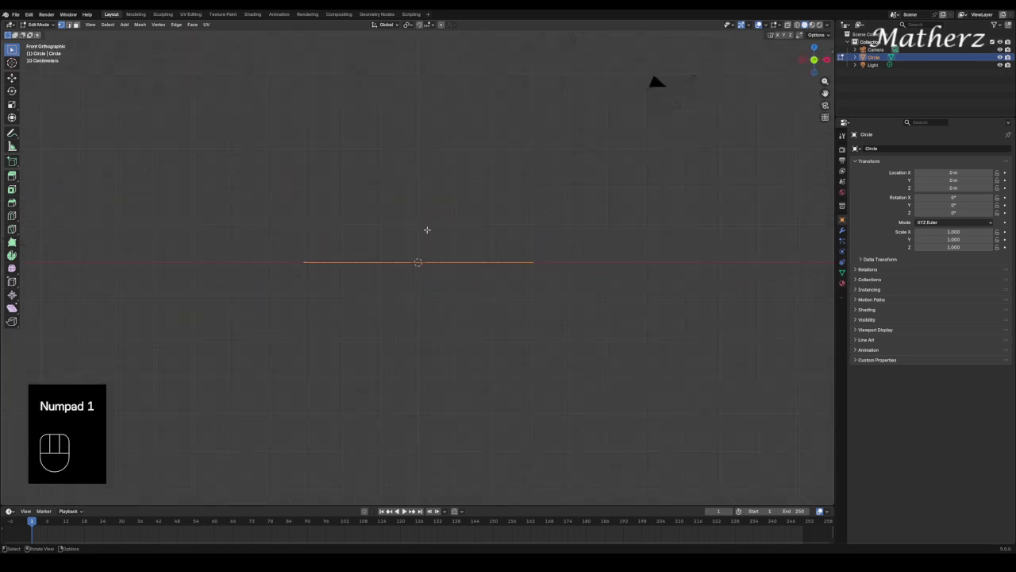
shift+middle_drag(474, 200, 488, 331)
key(e)
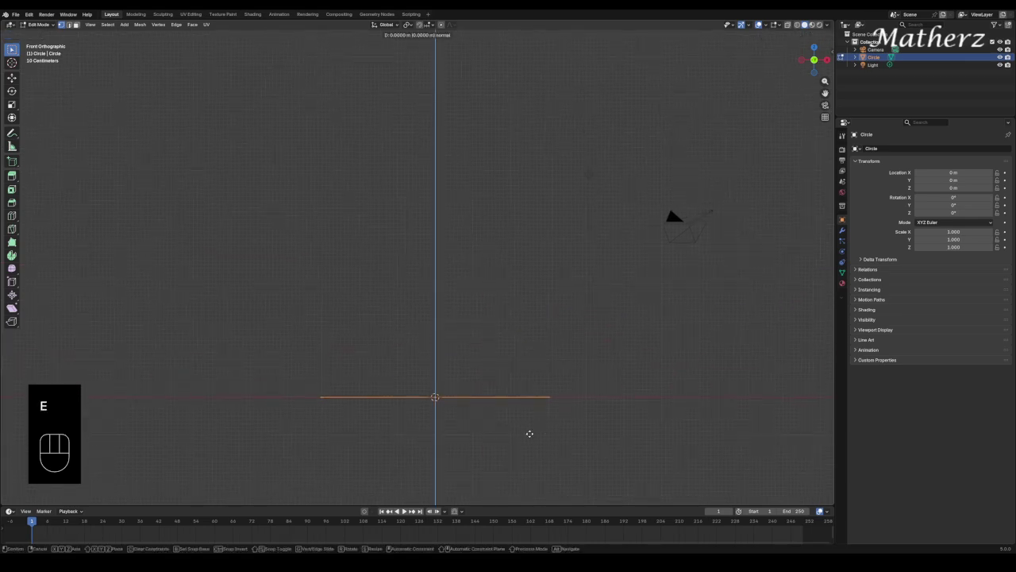
click(532, 429)
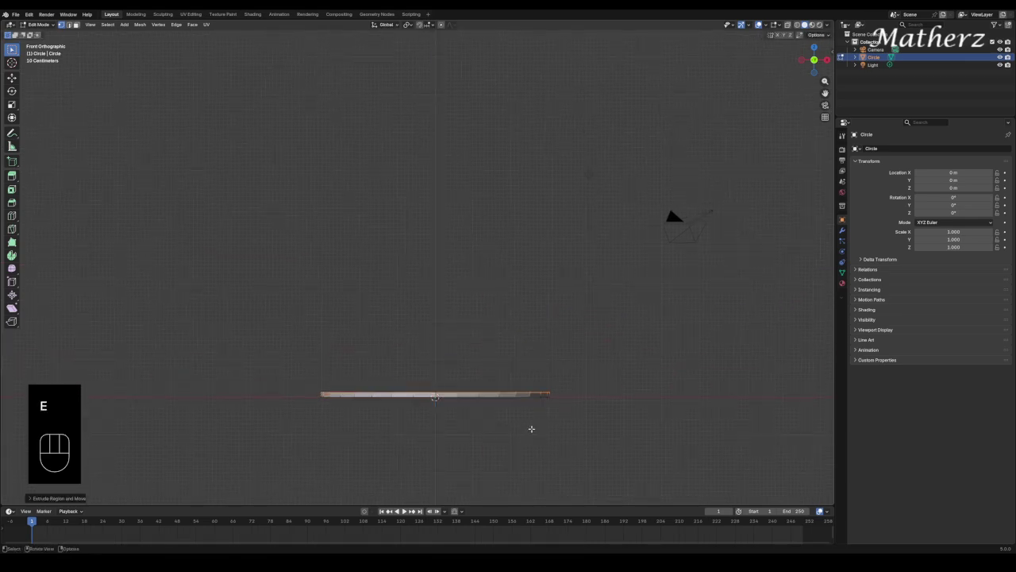
key(s)
click(537, 429)
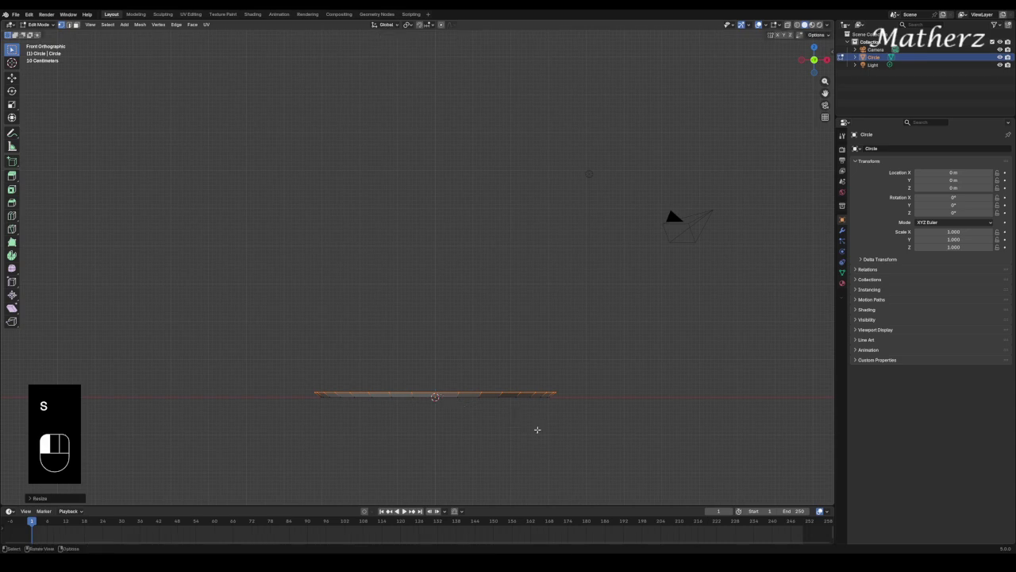
Extrude the top face up by another thin layer, and again much higher to form the tall body
key(e)
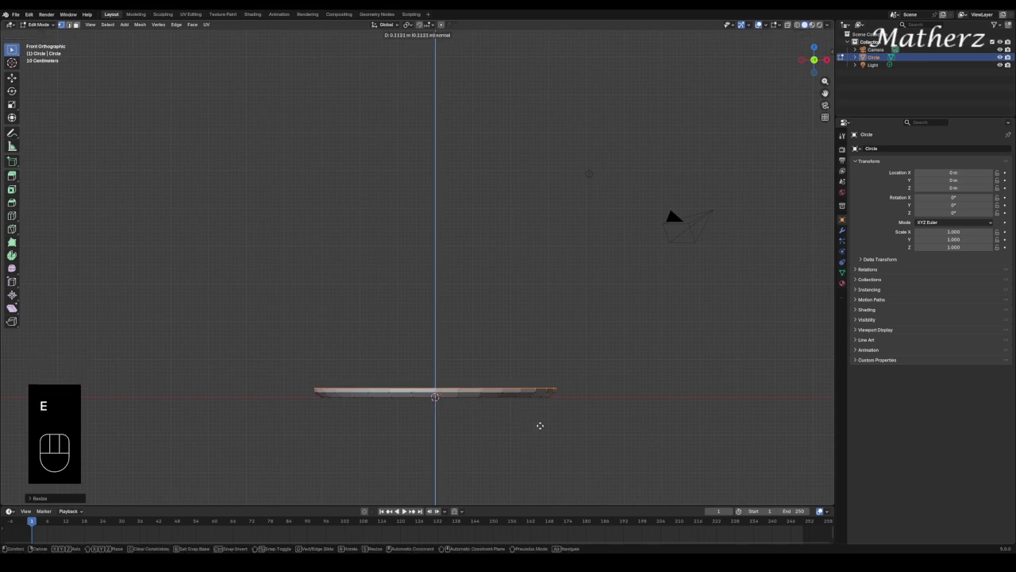
click(541, 422)
key(e)
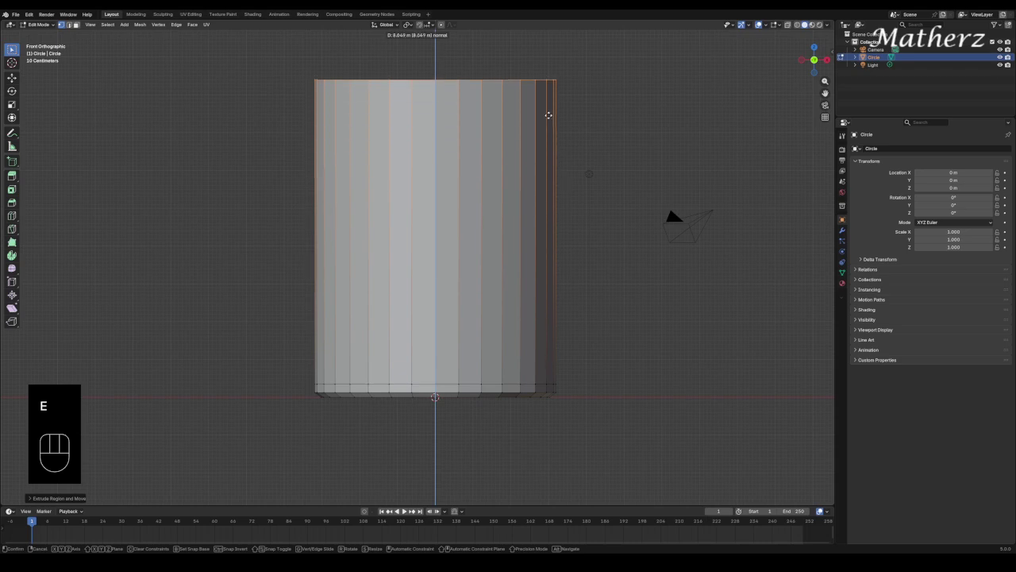
click(546, 79)
Scale the body's top face slightly outward to taper the walls and raise it about 4 m along the Z axis
shift+middle_drag(504, 145, 485, 283)
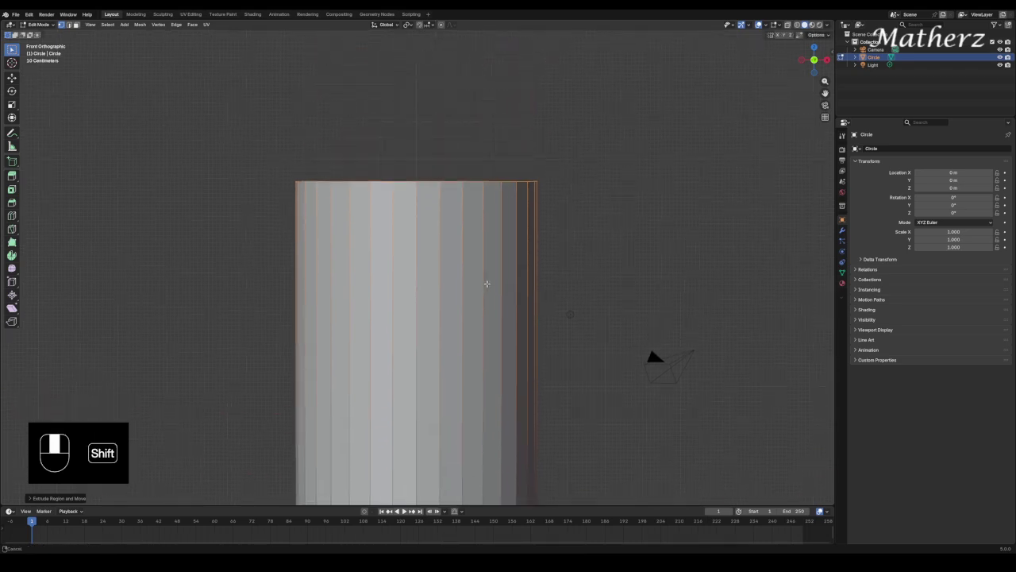
key(s)
click(565, 243)
scroll(480, 295, down, 3)
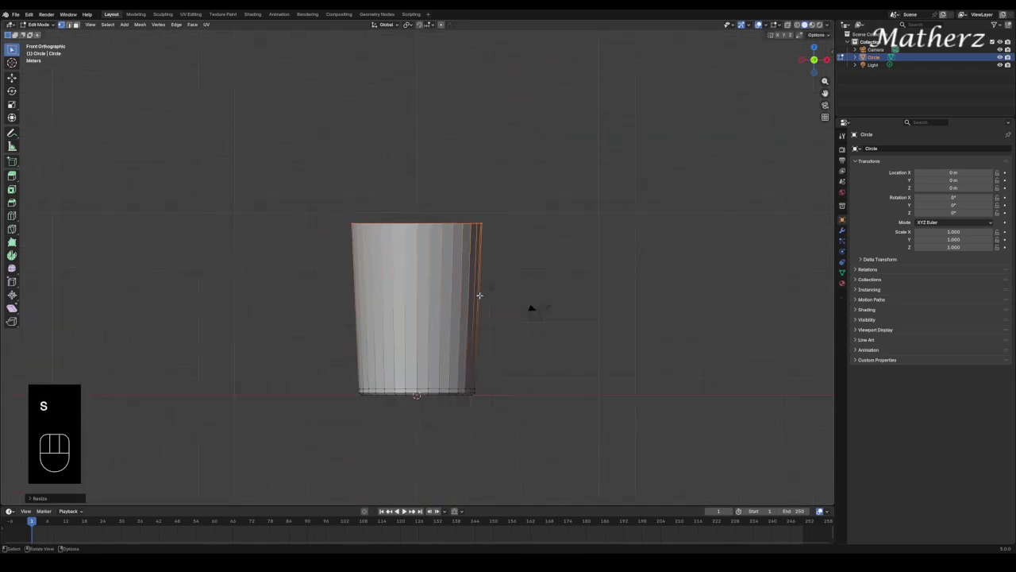
shift+middle_drag(467, 260, 493, 318)
key(g)
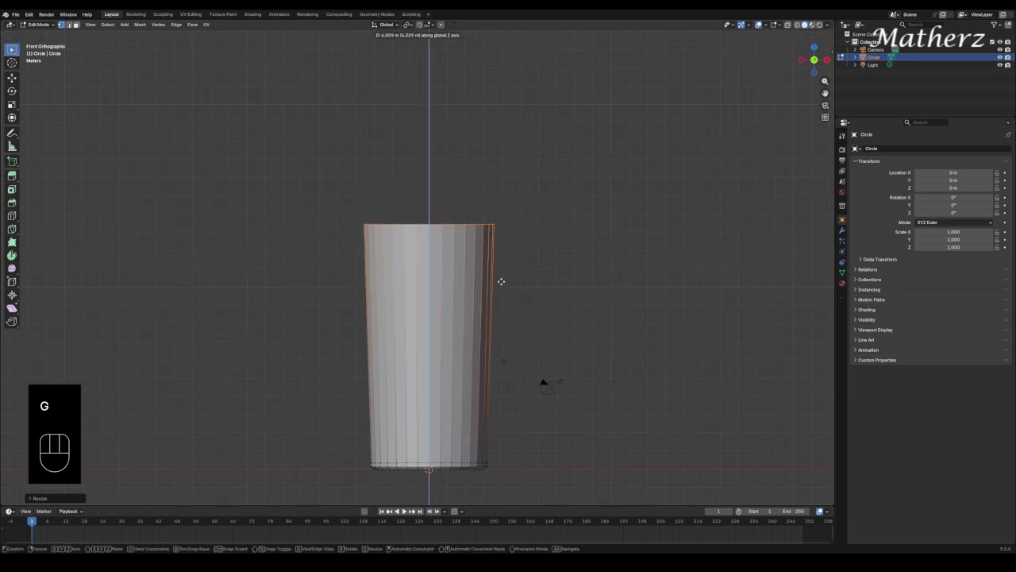
click(501, 281)
Extrude the top face up by a very thin layer and scale it slightly inward to start rounding the rim
scroll(501, 281, up, 8)
shift+middle_drag(676, 83, 651, 173)
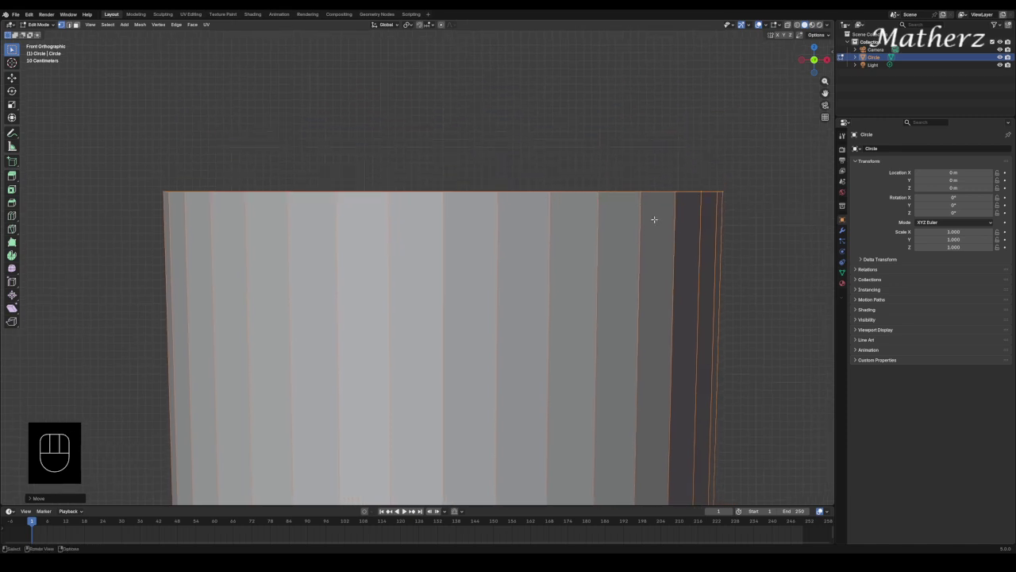
key(e)
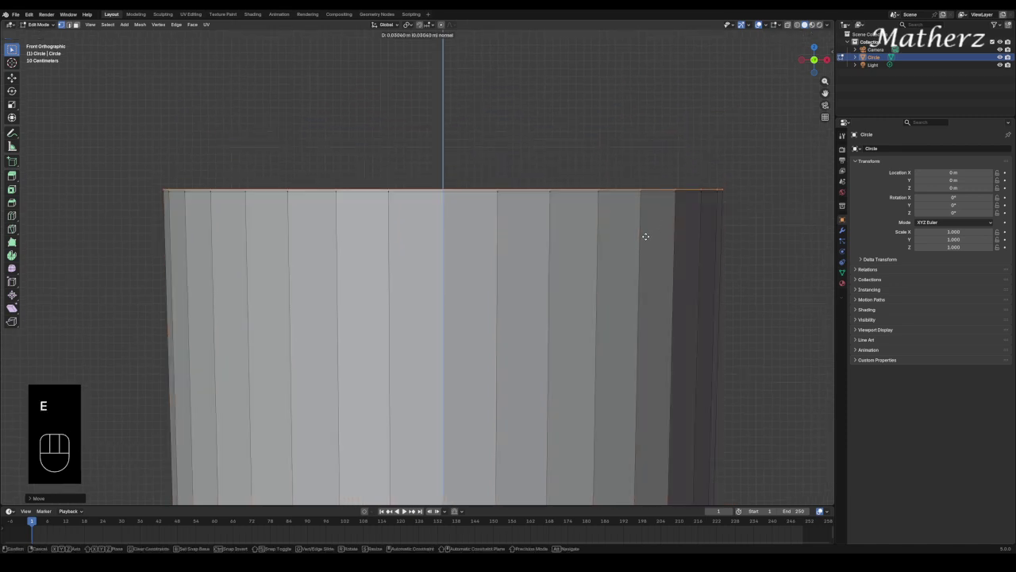
click(646, 235)
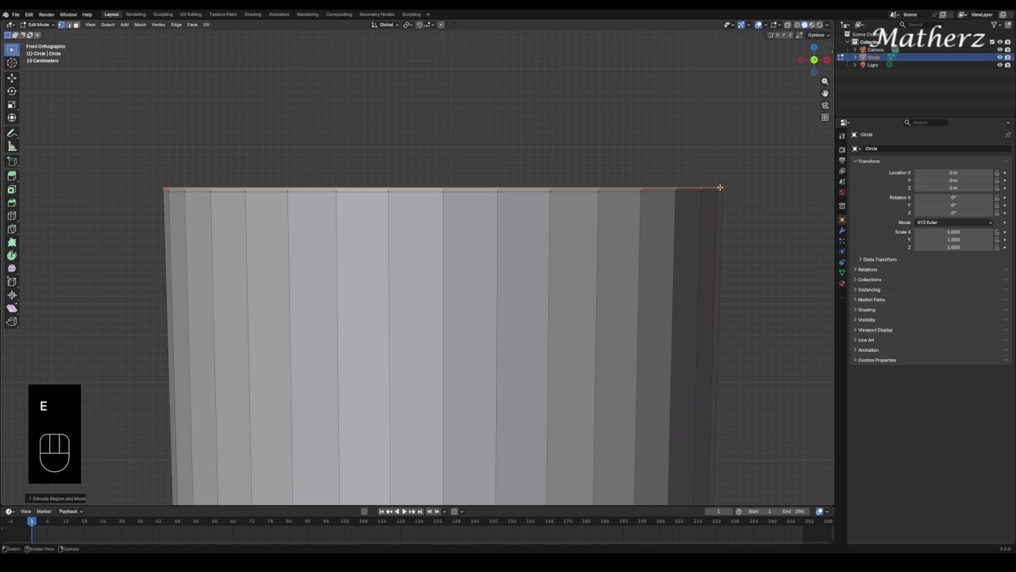
scroll(721, 170, up, 3)
shift+middle_drag(721, 170, 566, 197)
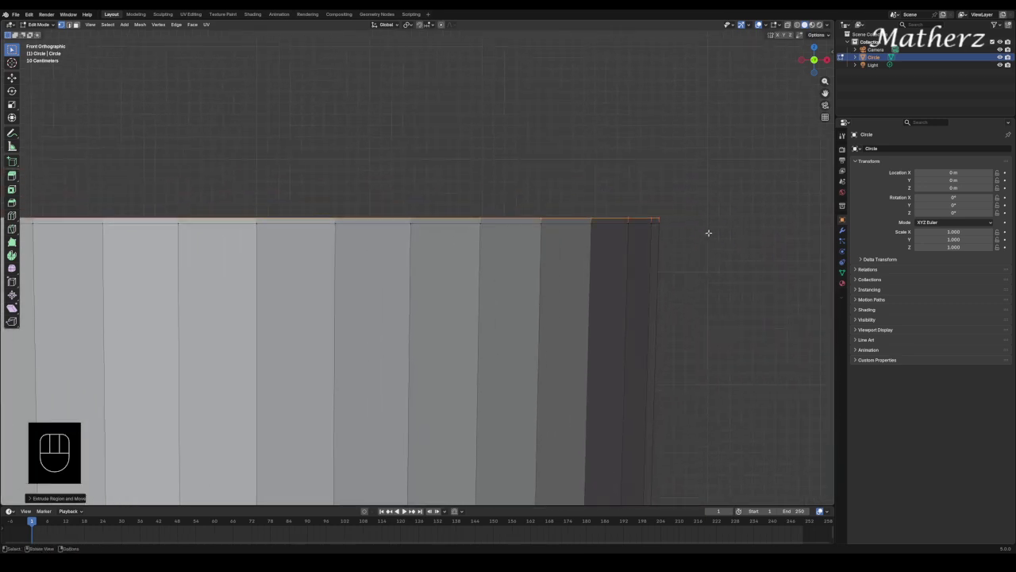
key(s)
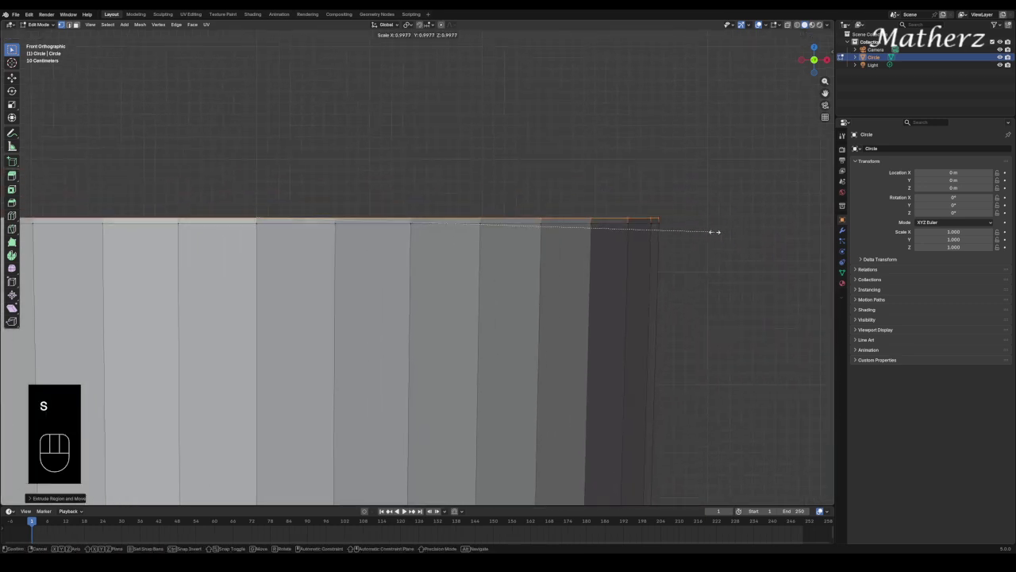
click(675, 234)
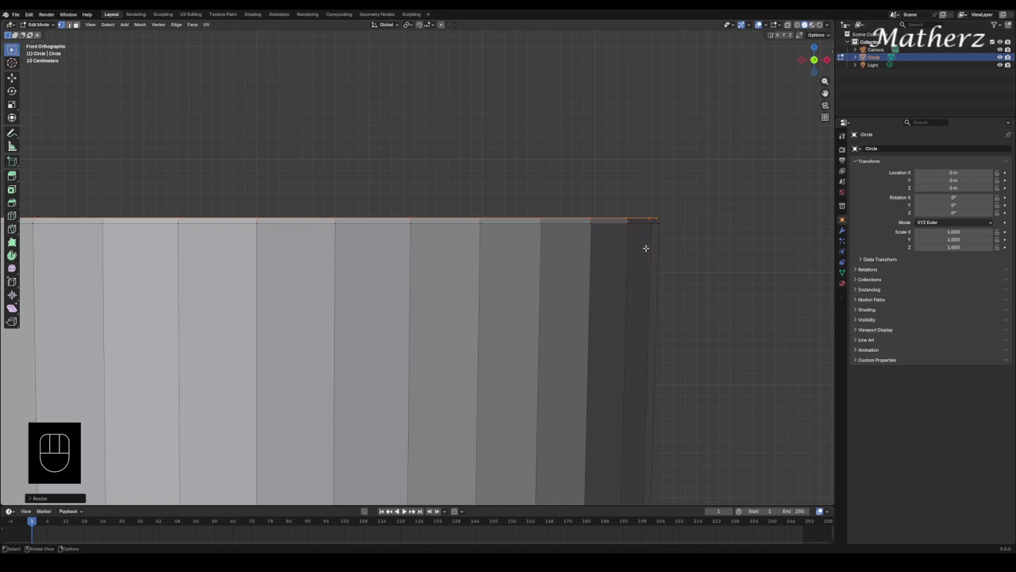
Extrude a second, thinner rim layer upward and scale it inward to about 0.99
key(e)
click(646, 246)
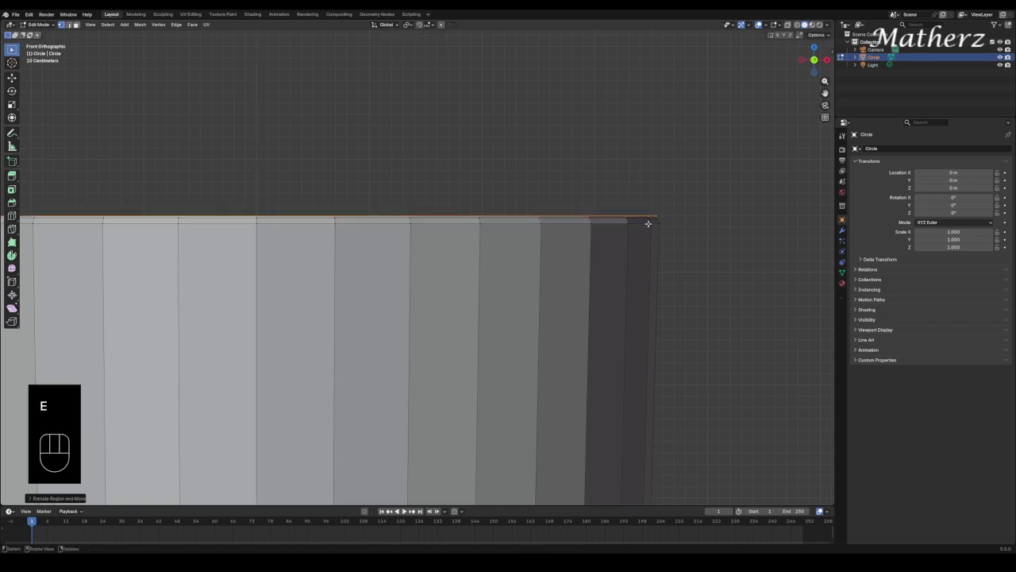
key(s)
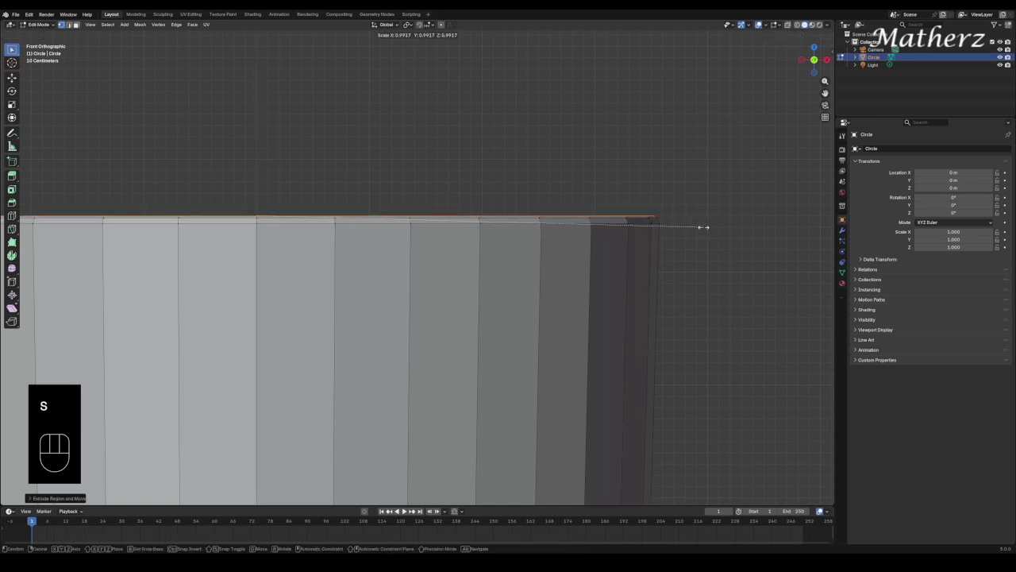
click(699, 227)
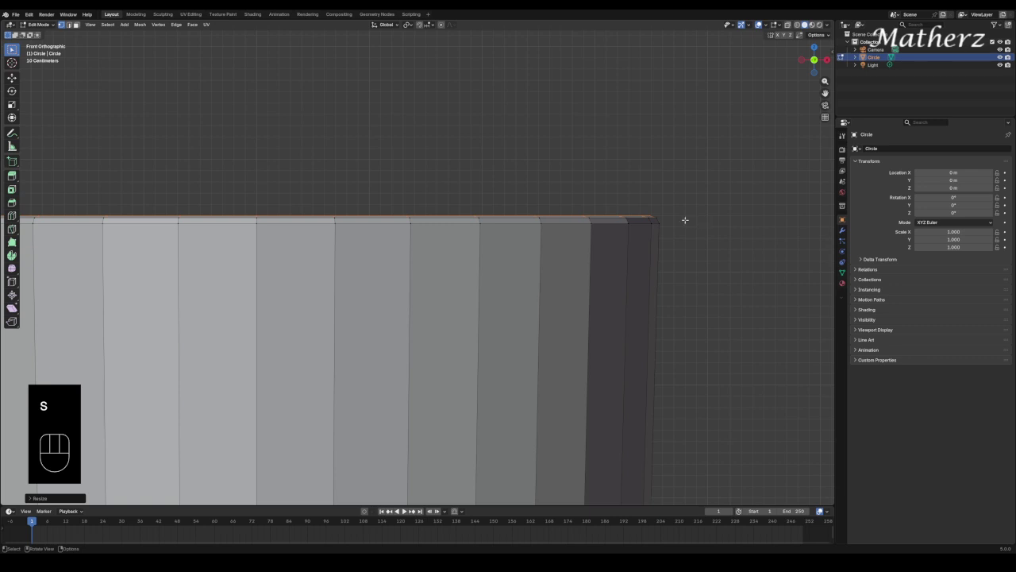
Extrude the top face in place and scale it slightly inward to leave a narrow flat ring around the rim
key(e)
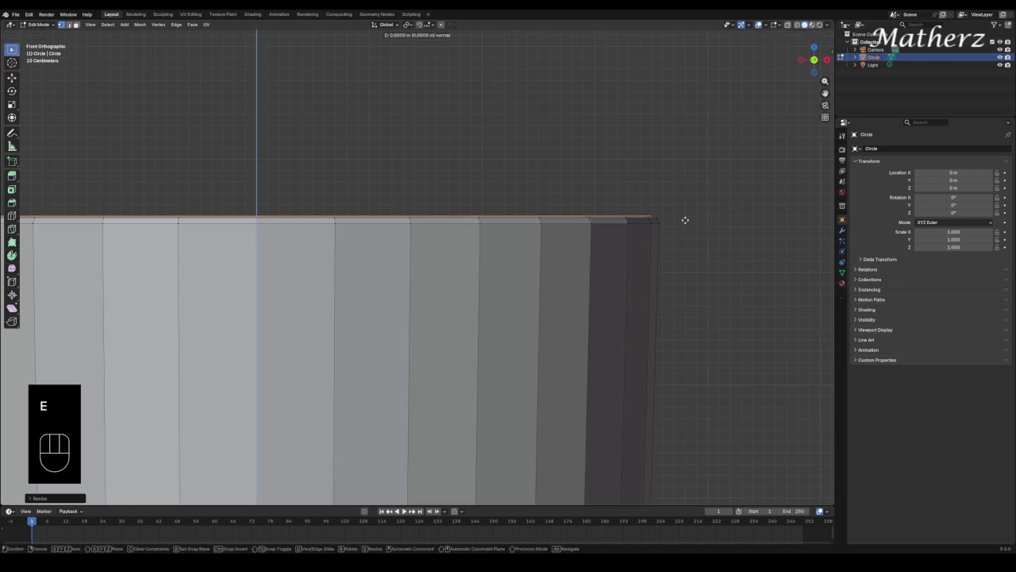
click(685, 220)
key(s)
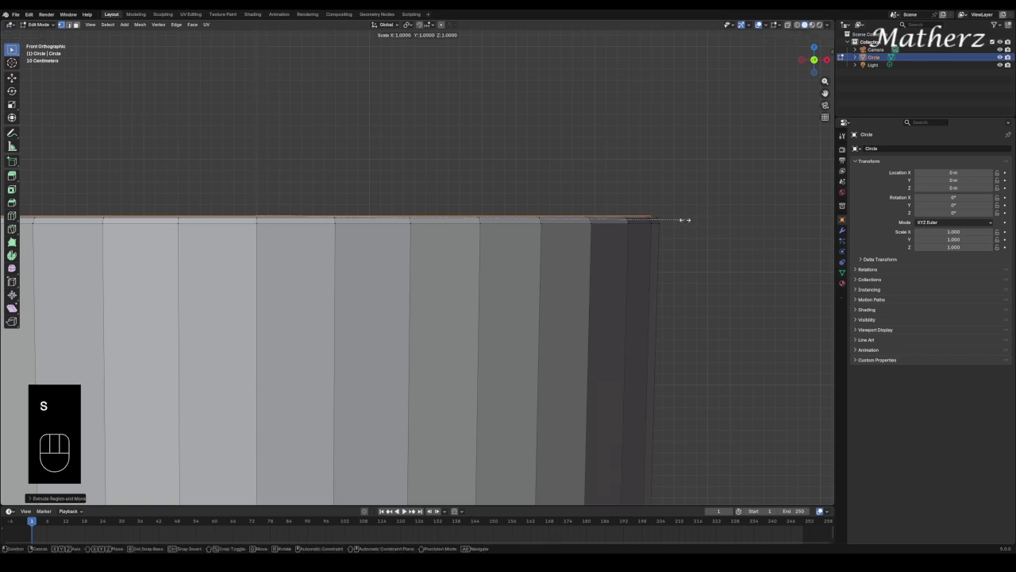
click(674, 220)
middle_drag(674, 220, 654, 270)
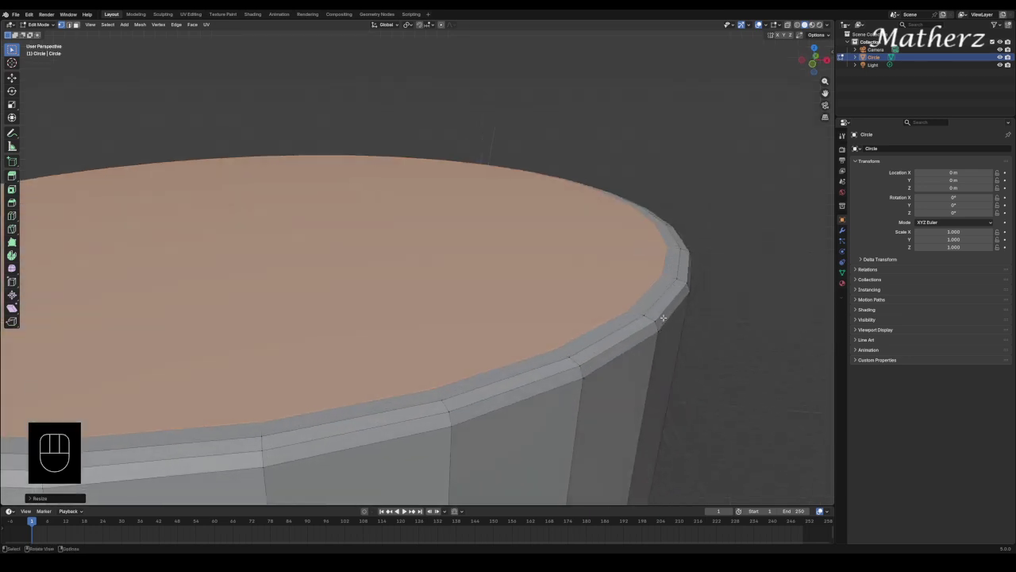
scroll(655, 276, down, 4)
shift+middle_drag(349, 308, 504, 292)
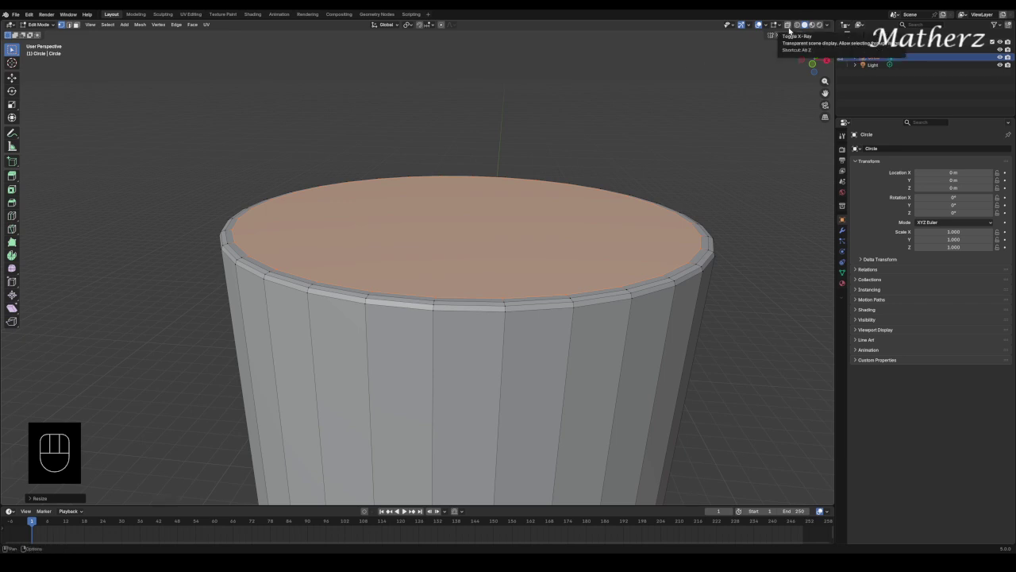
Select the glass's flat top face in face selection mode, then show the mesh in front view with X-ray on
key(KP_1)
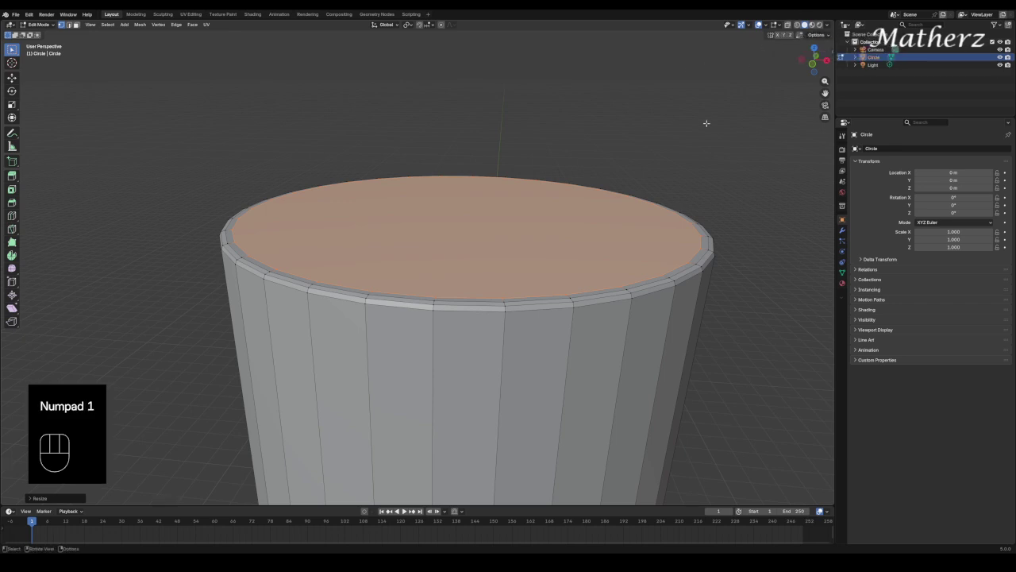
click(707, 123)
key(KP_1)
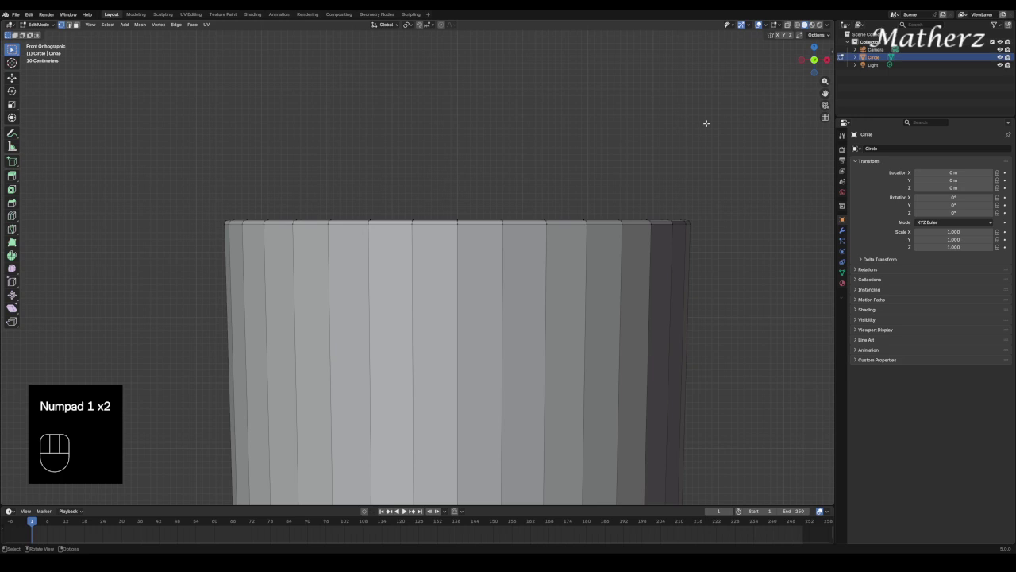
middle_drag(650, 150, 595, 200)
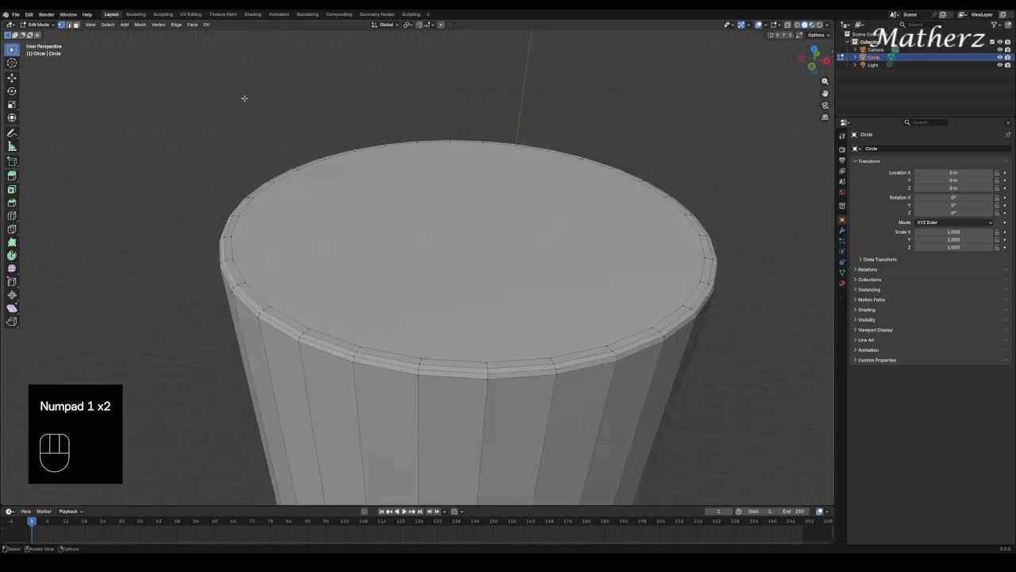
click(75, 25)
click(547, 234)
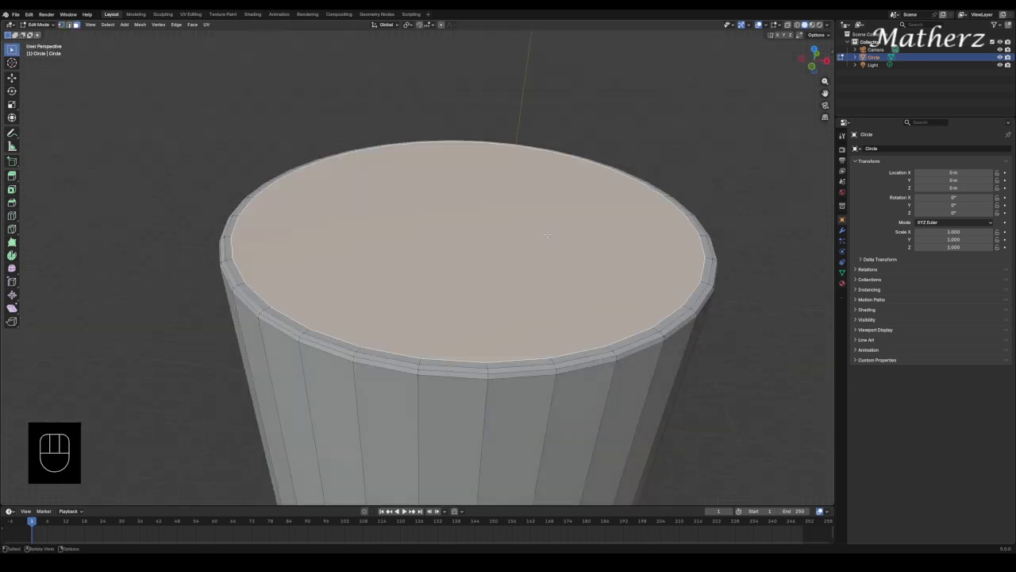
key(KP_1)
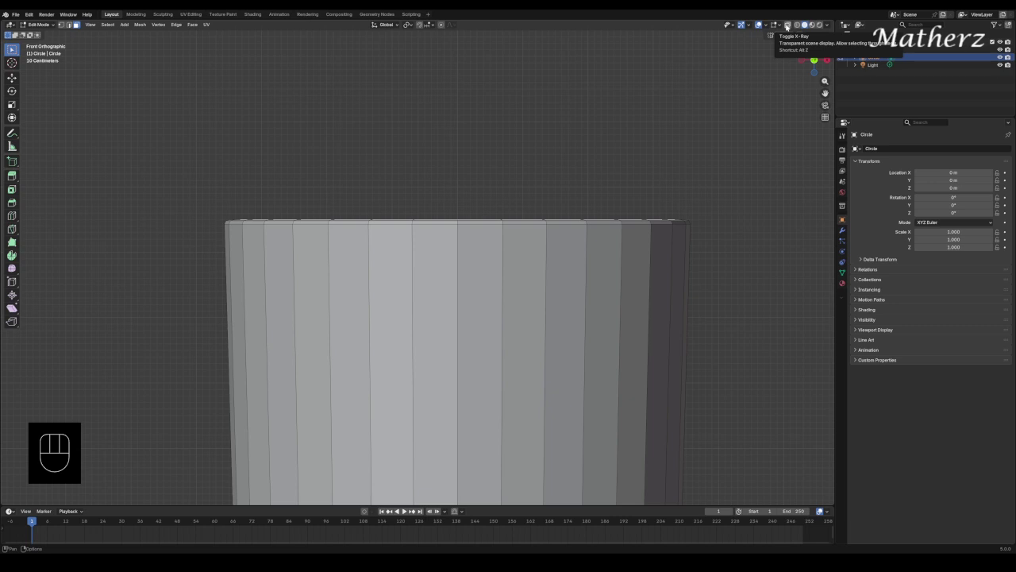
click(787, 25)
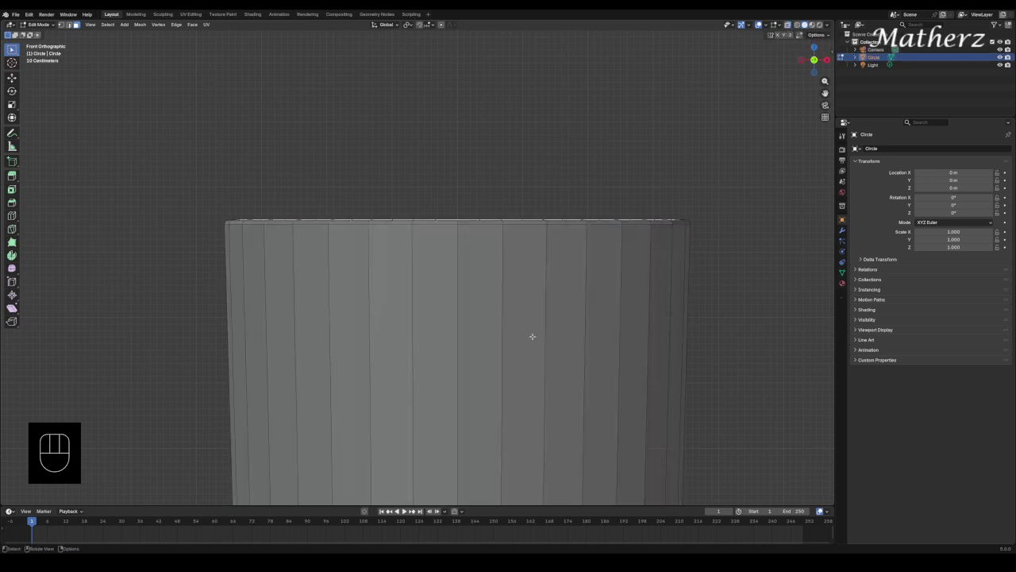
Extrude the top face about 0.13 m downward along Z to start the inner wall just below the rim
scroll(530, 347, down, 5)
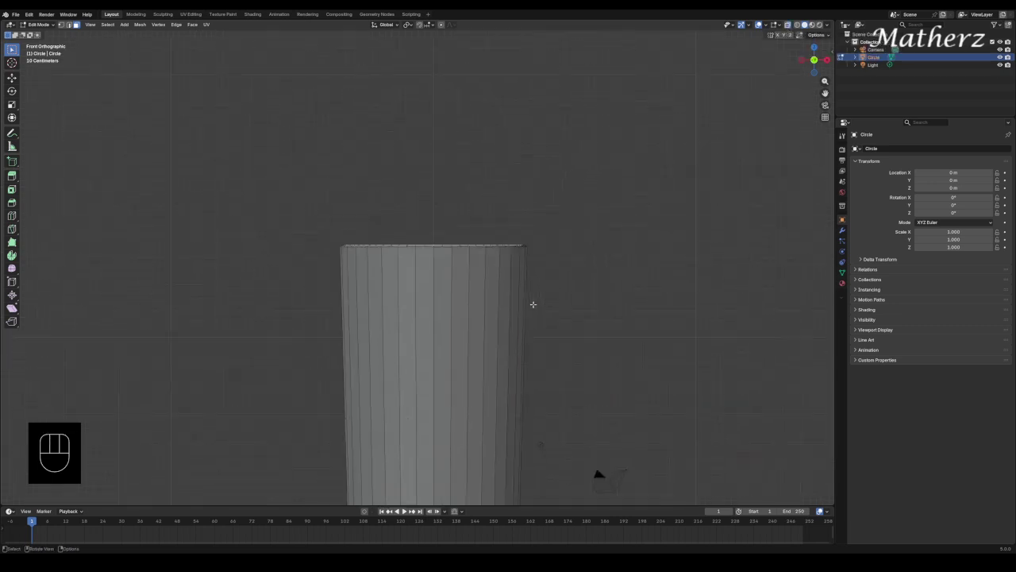
shift+middle_drag(477, 351, 497, 220)
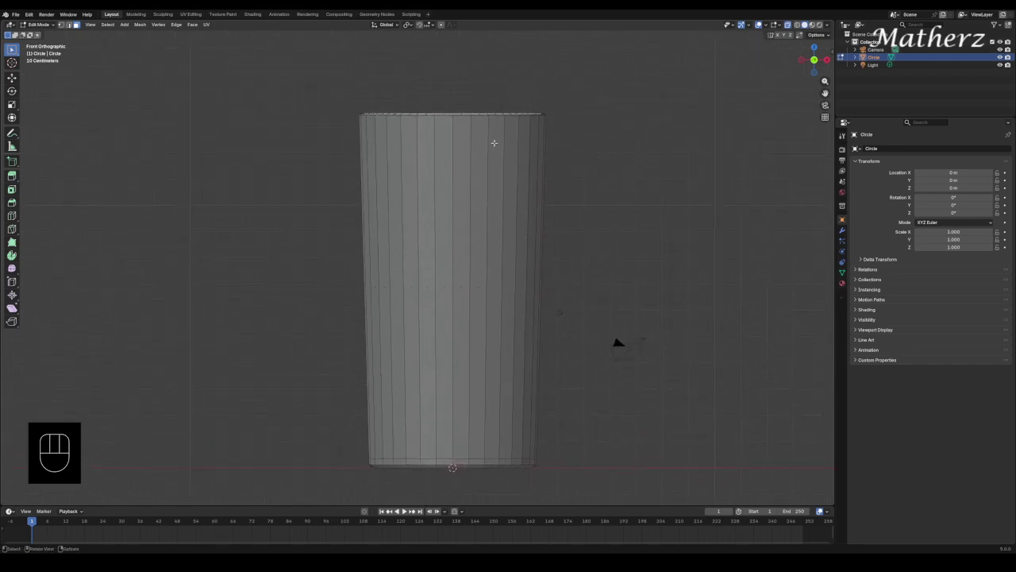
key(e)
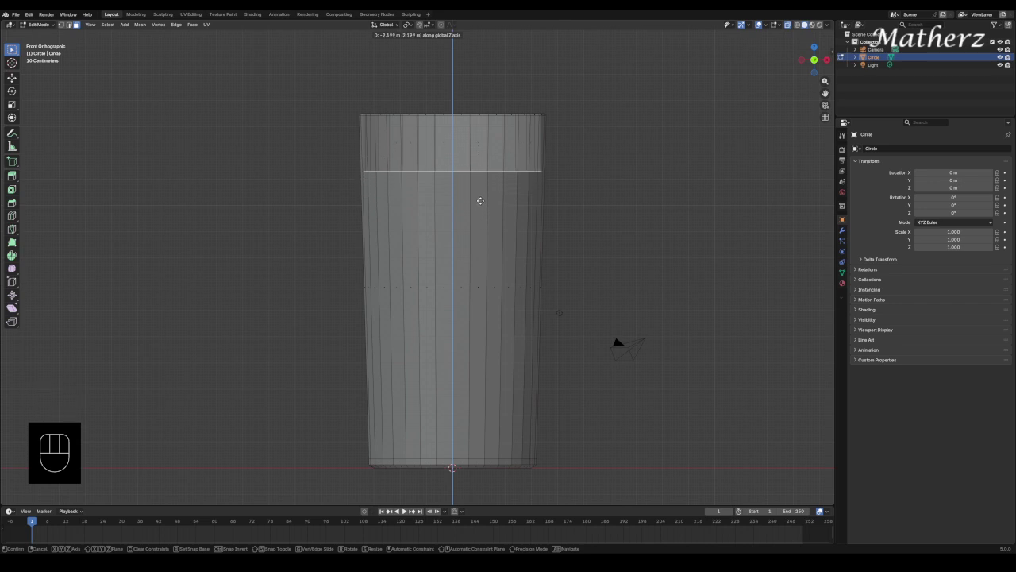
click(479, 218)
middle_drag(479, 218, 481, 171)
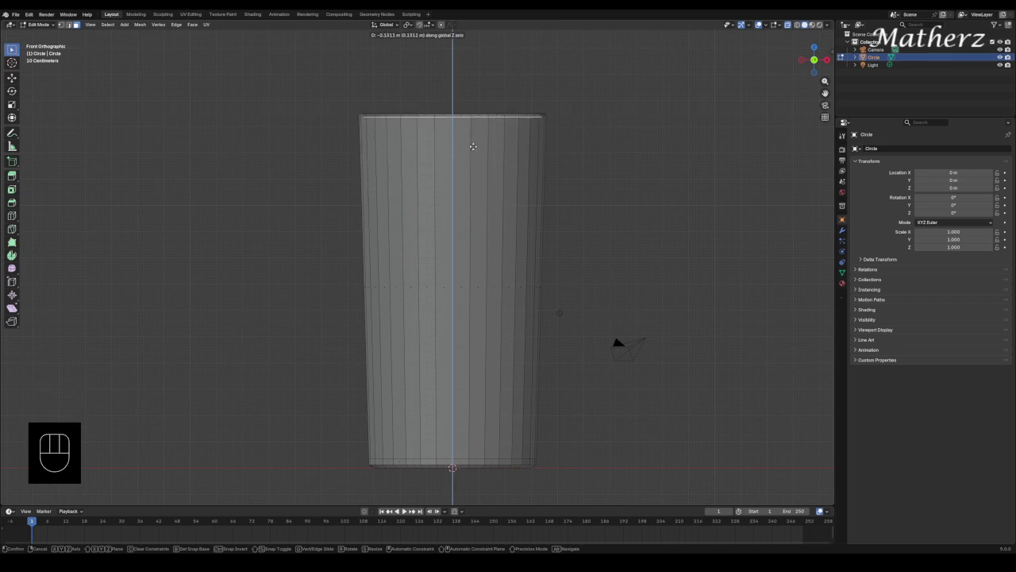
click(474, 146)
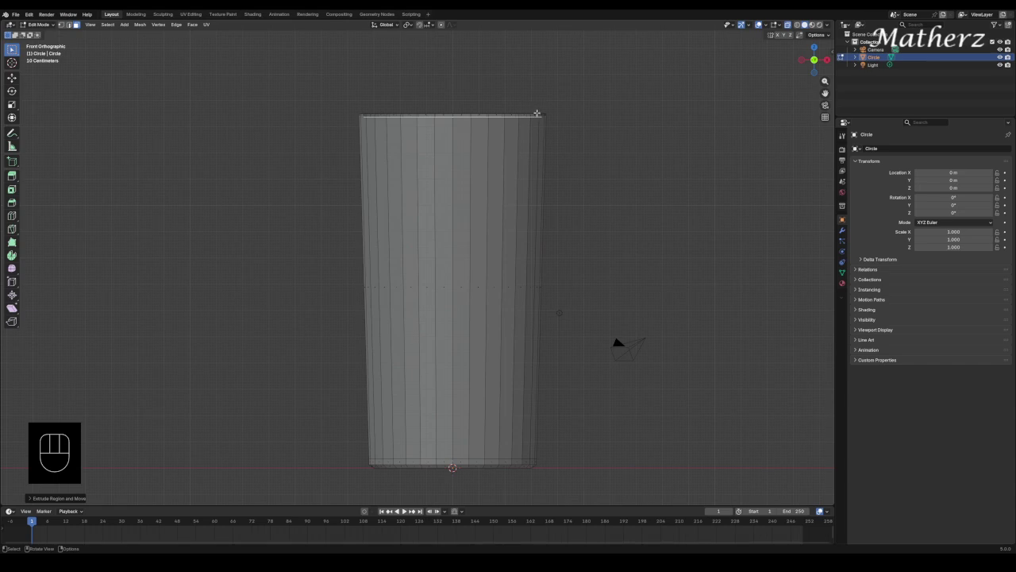
Extrude the inner face farther down through the upper part of the glass and scale it inward to about 0.98
scroll(536, 113, up, 5)
shift+middle_drag(542, 107, 535, 383)
scroll(640, 234, up, 2)
shift+middle_drag(672, 186, 574, 204)
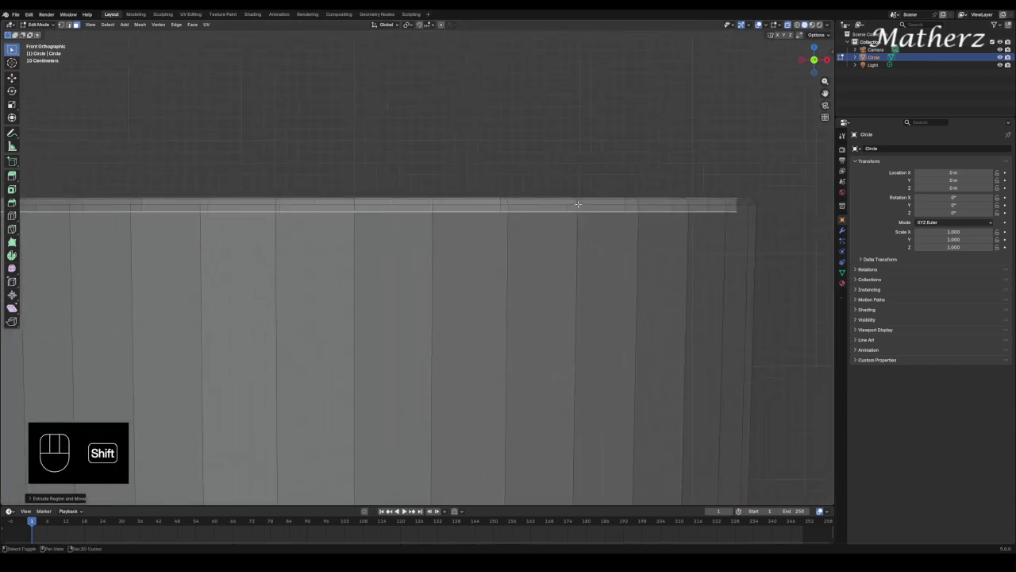
scroll(707, 210, down, 4)
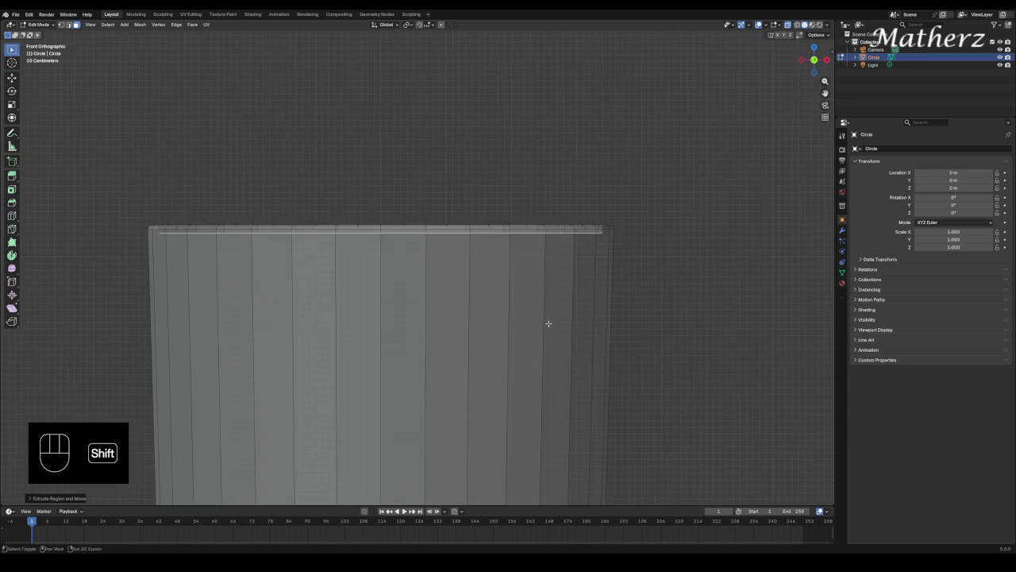
shift+middle_drag(547, 323, 585, 252)
key(e)
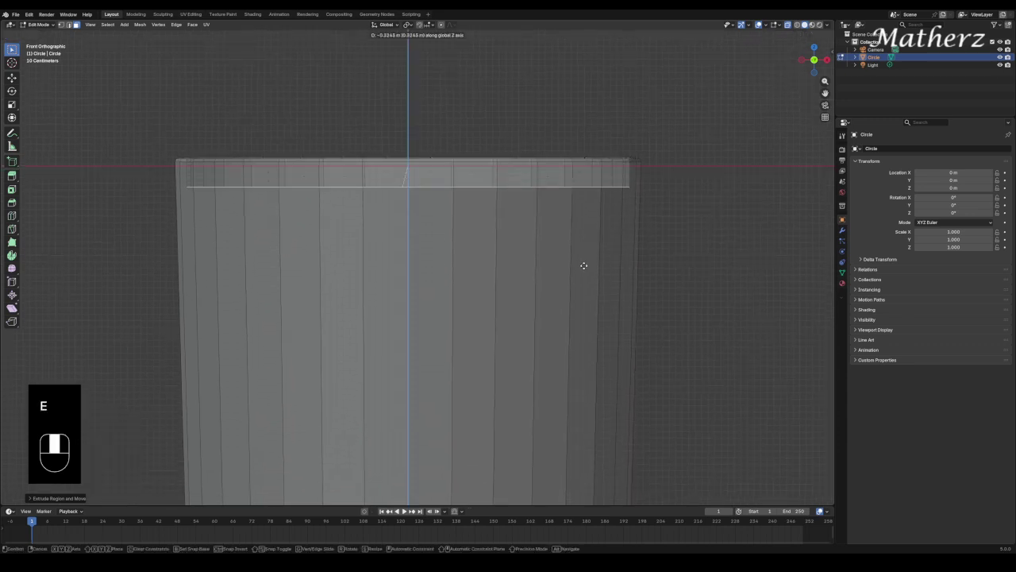
click(582, 344)
key(s)
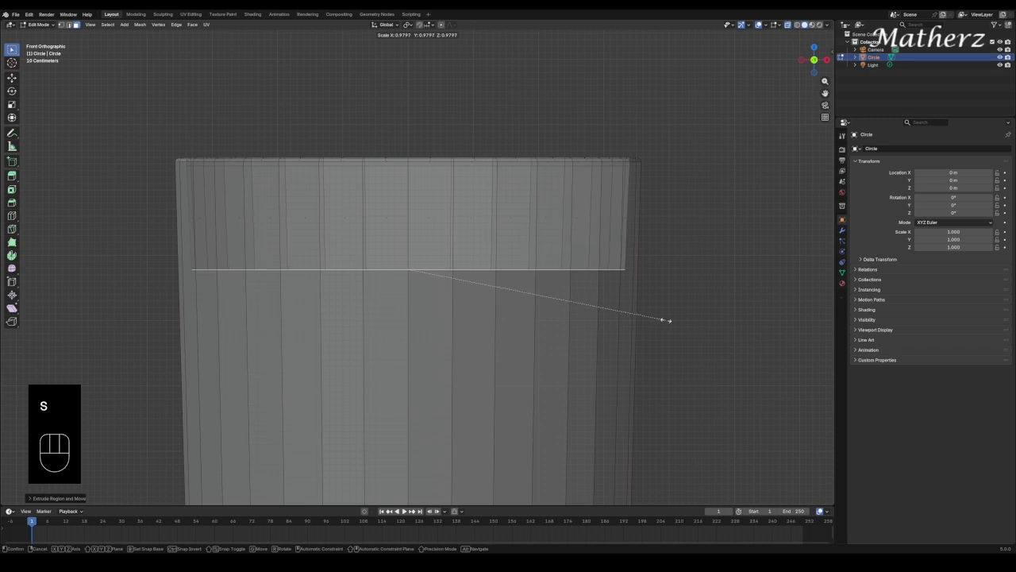
click(666, 321)
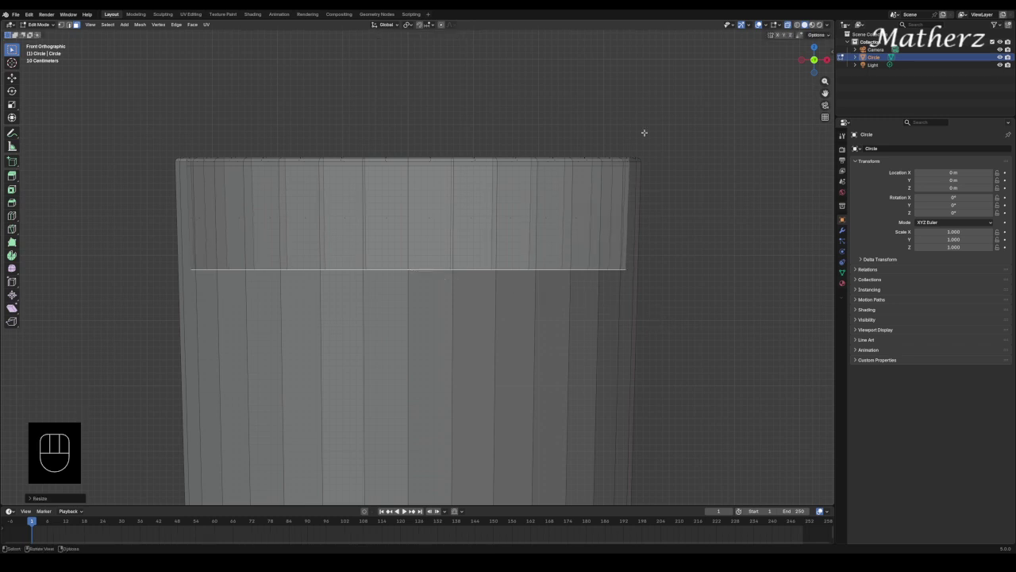
Extrude the inner face about 11 m down to just above the base and scale it inward to follow the outer wall's taper
scroll(610, 319, down, 4)
shift+middle_drag(423, 357, 500, 191)
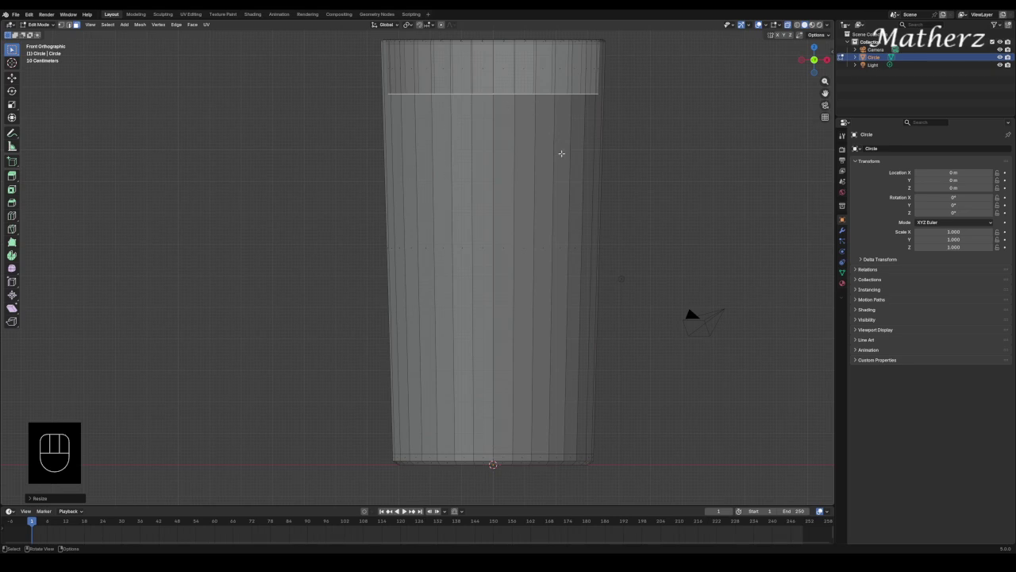
key(e)
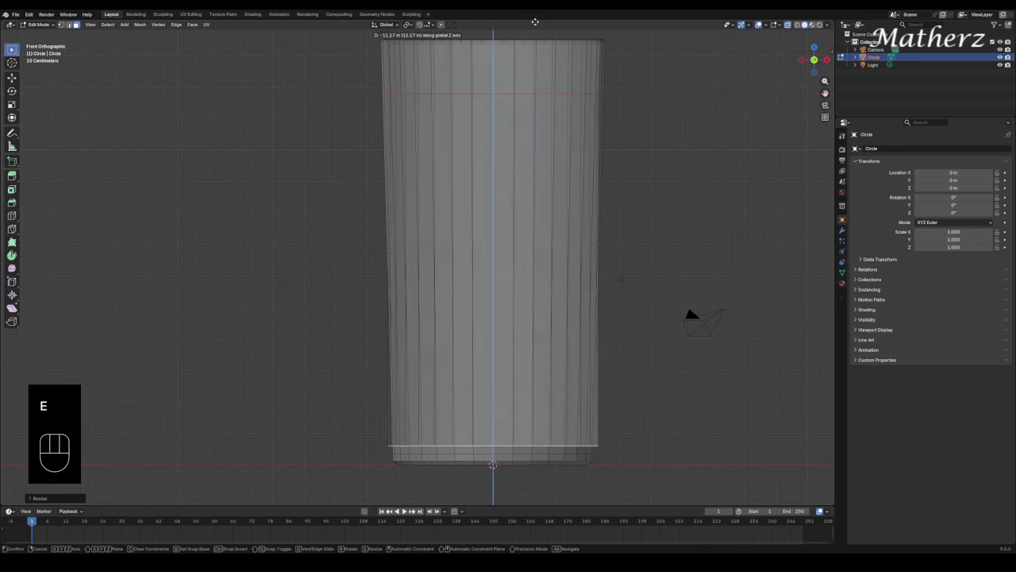
click(533, 492)
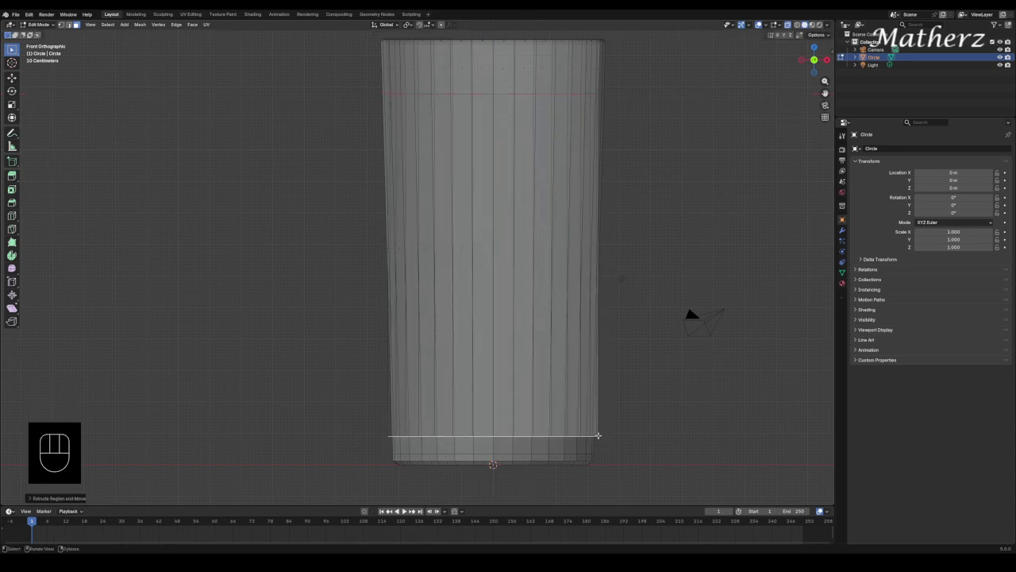
key(s)
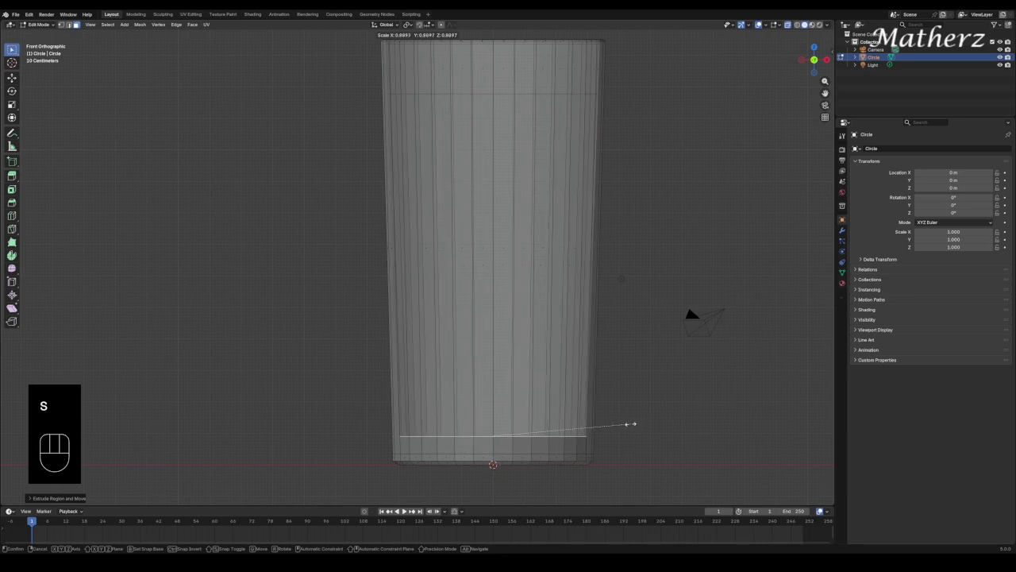
click(623, 423)
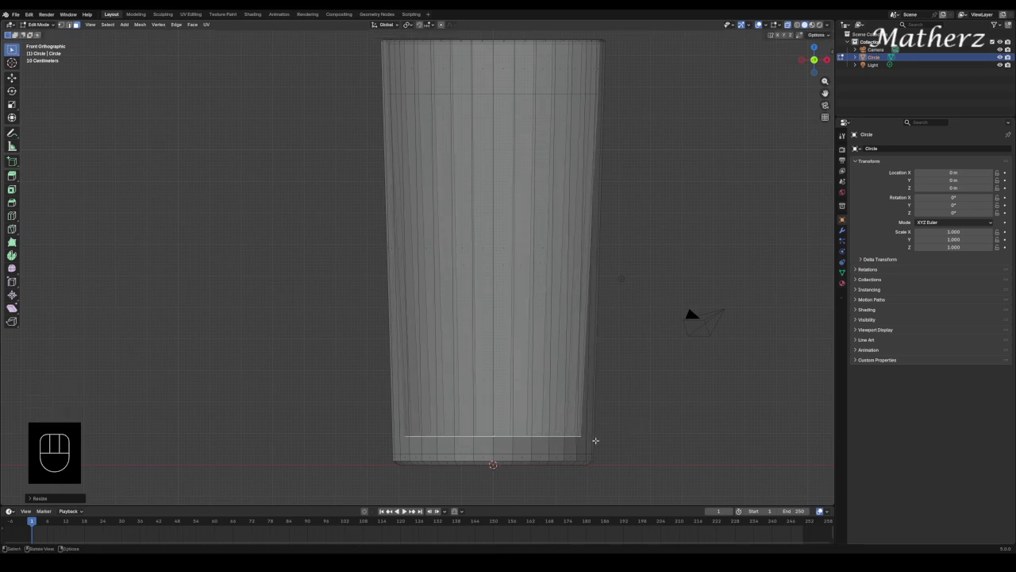
Extrude the inner bottom face slightly farther down and scale it to about 0.88 to round the inside bottom edge
key(e)
click(595, 444)
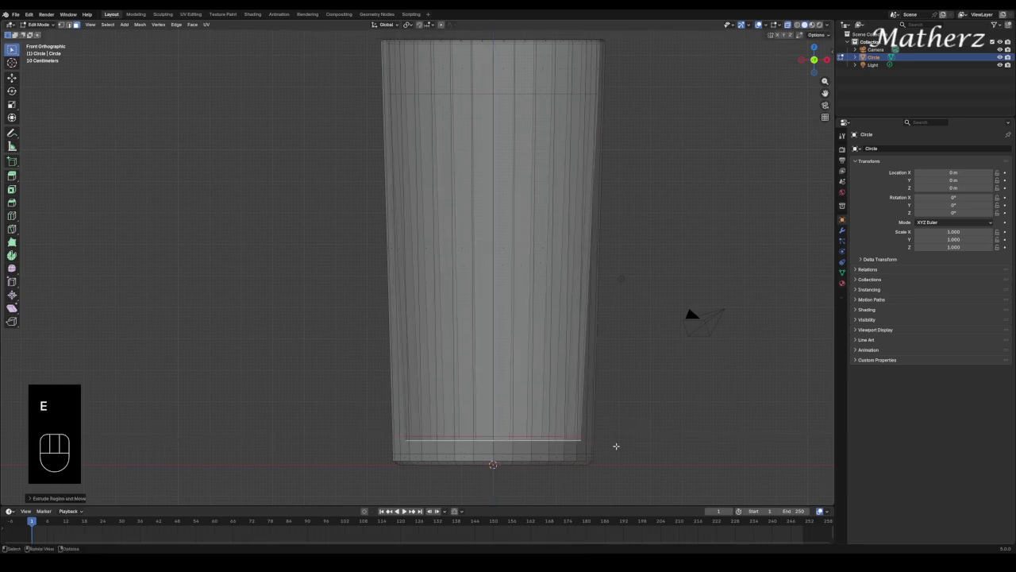
key(s)
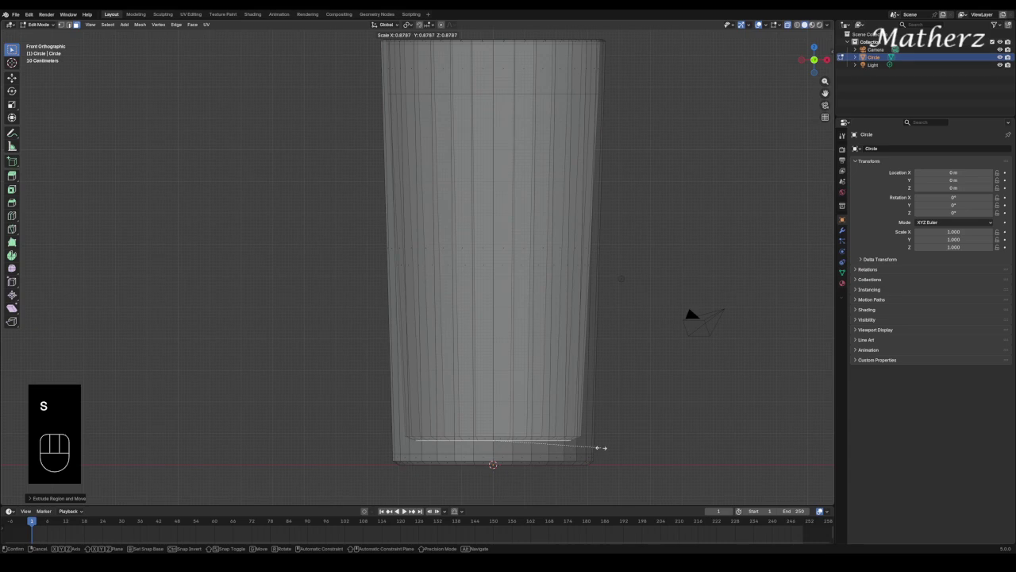
click(601, 447)
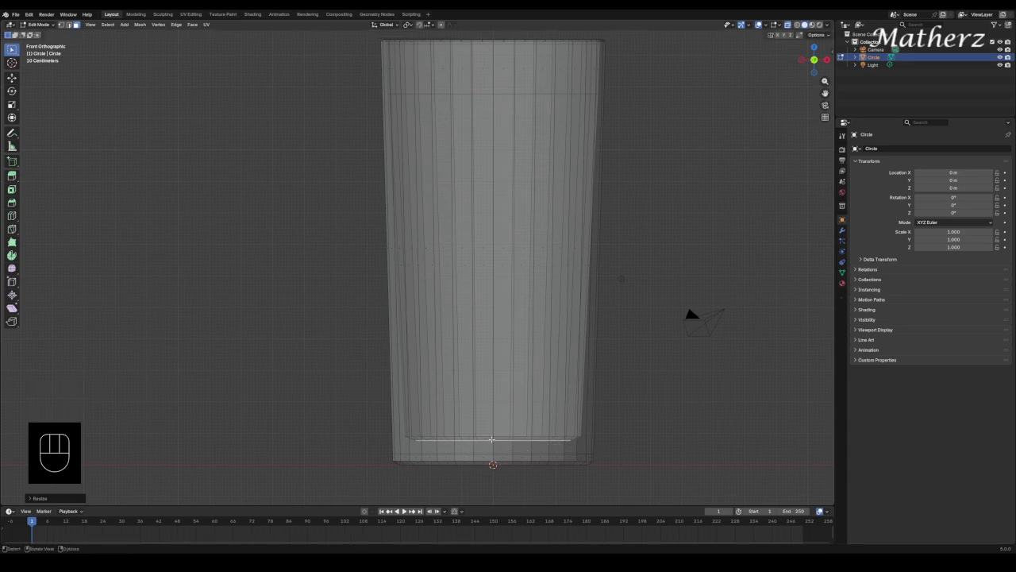
Return to Object Mode and apply Shade Smooth to the glass
click(38, 25)
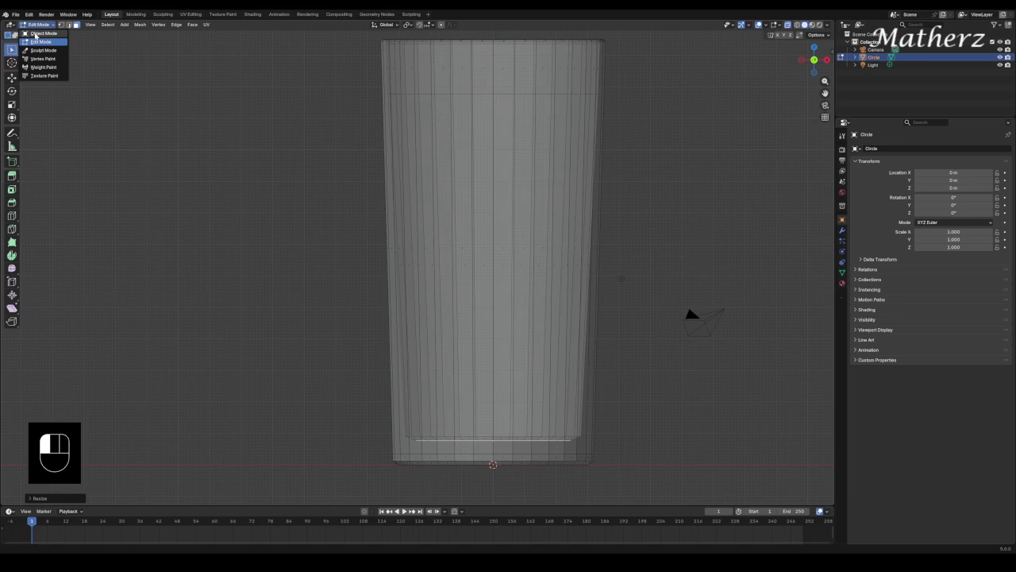
click(35, 34)
middle_drag(471, 120, 608, 185)
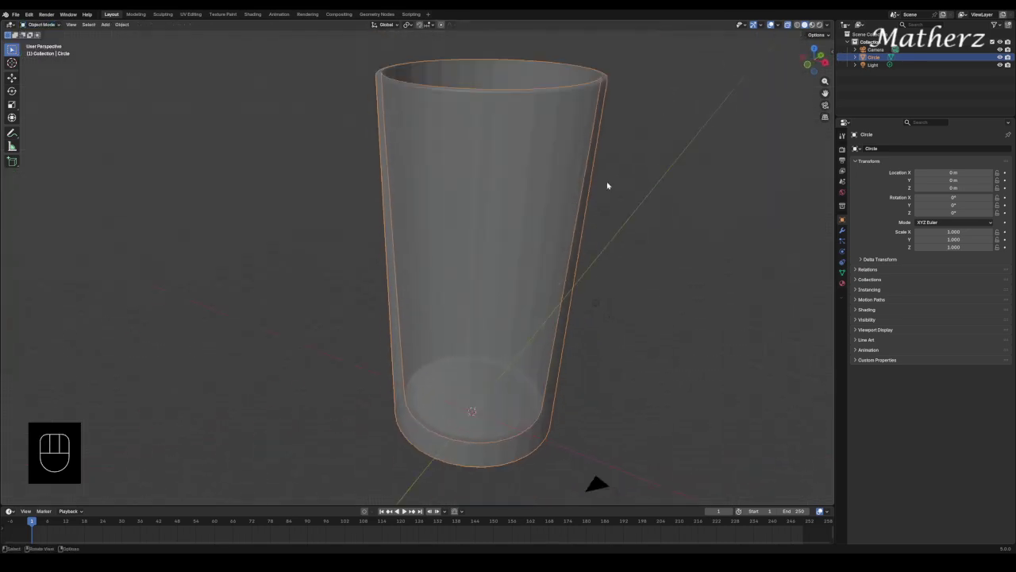
scroll(608, 185, down, 4)
mouse_move(474, 209)
middle_down()
mouse_move(531, 207)
mouse_move(476, 199)
middle_up()
right_click(472, 171)
click(472, 169)
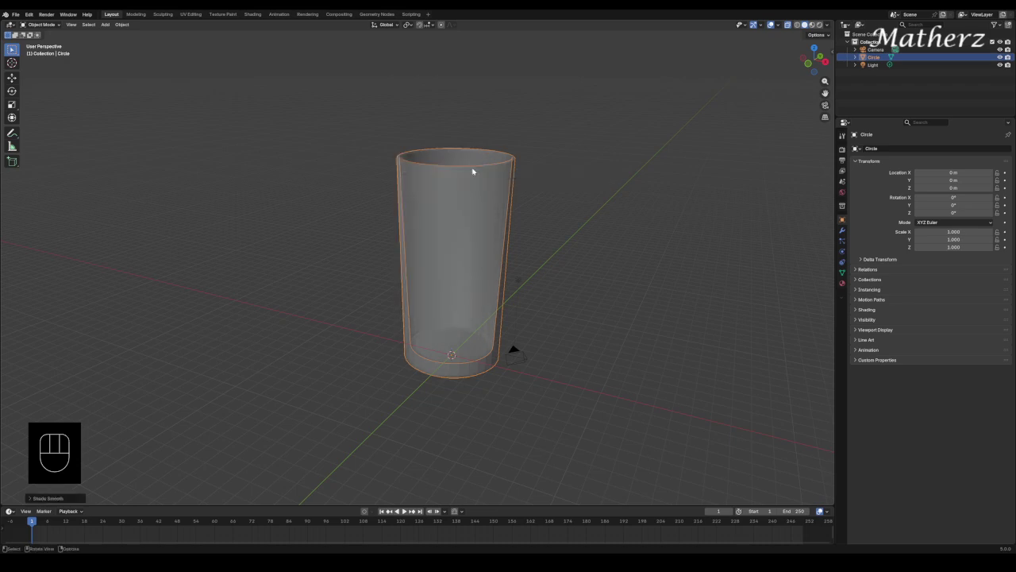
Set the scene's render engine to Cycles
click(843, 150)
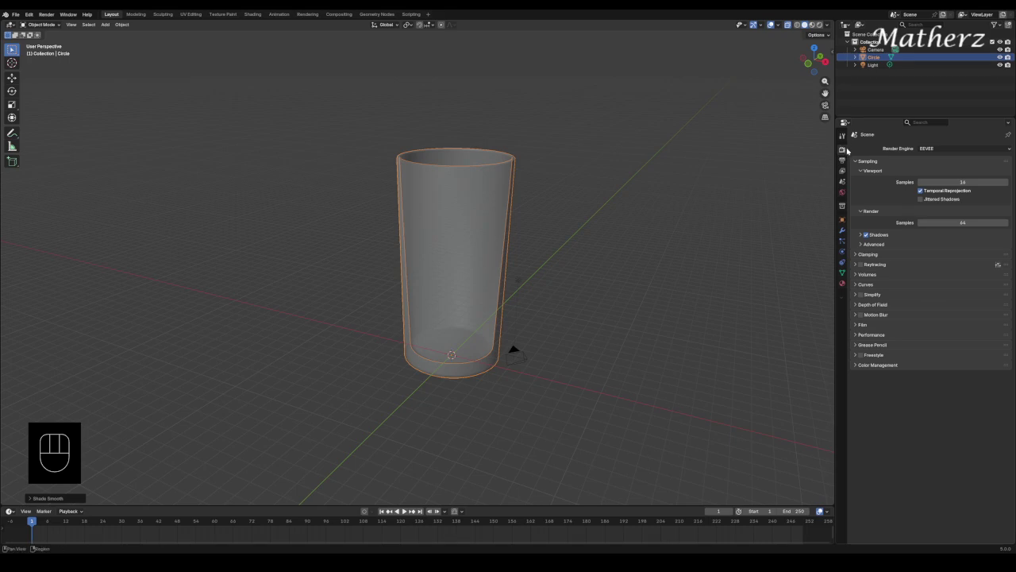
click(970, 149)
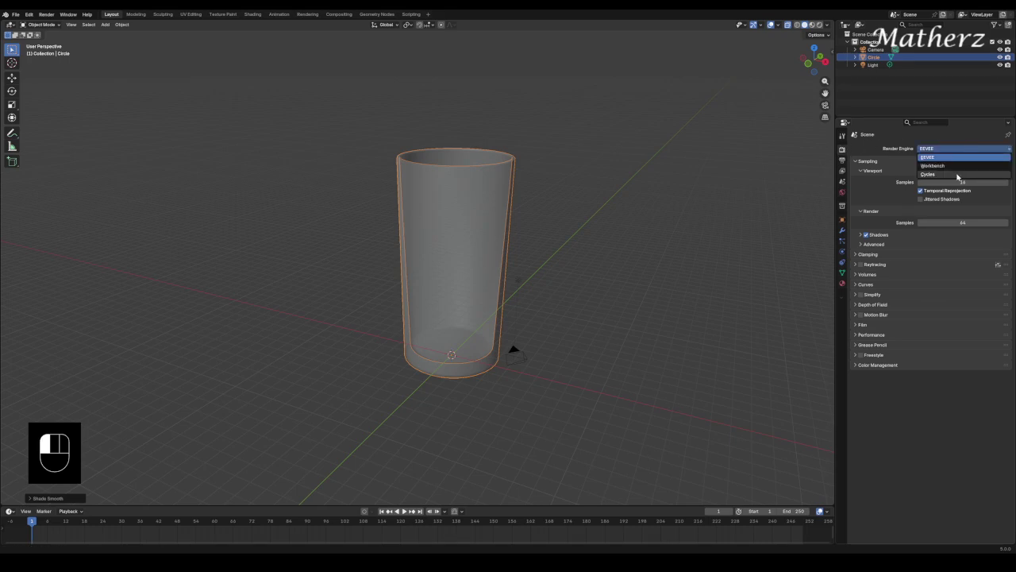
click(957, 174)
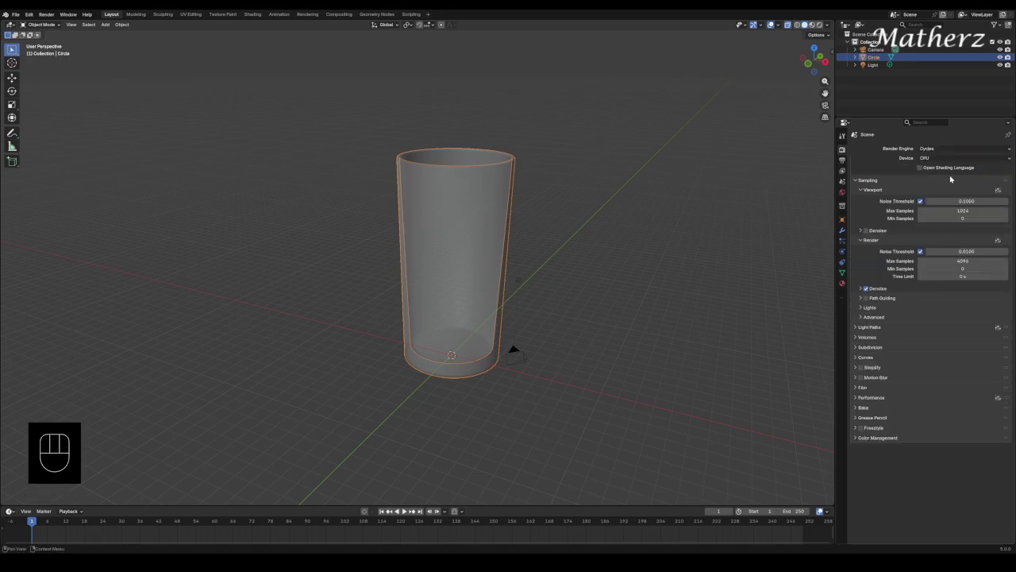
Add a mesh plane at the glass's base and scale it up into a large floor surface
click(105, 25)
mouse_move(119, 33)
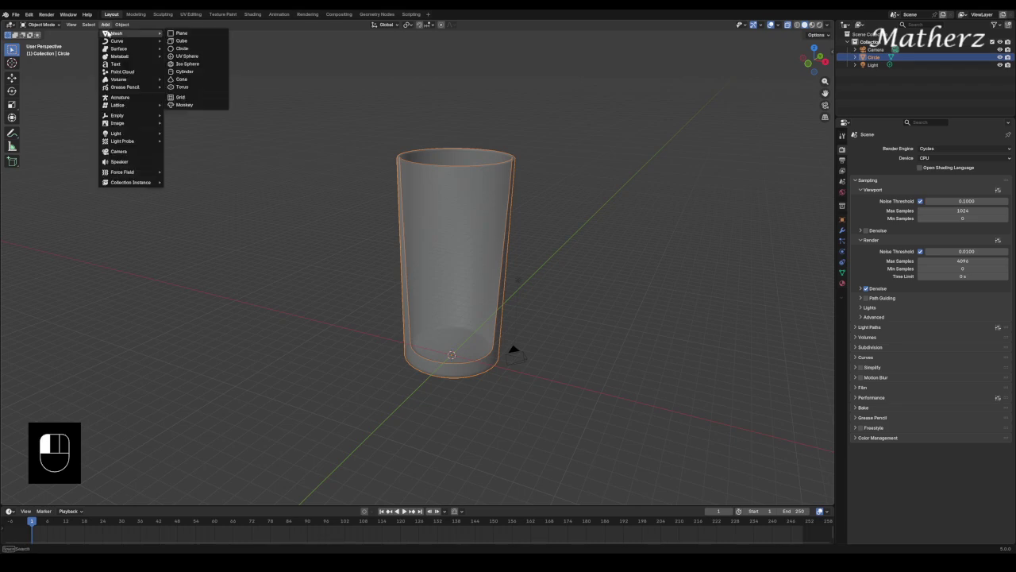
click(181, 33)
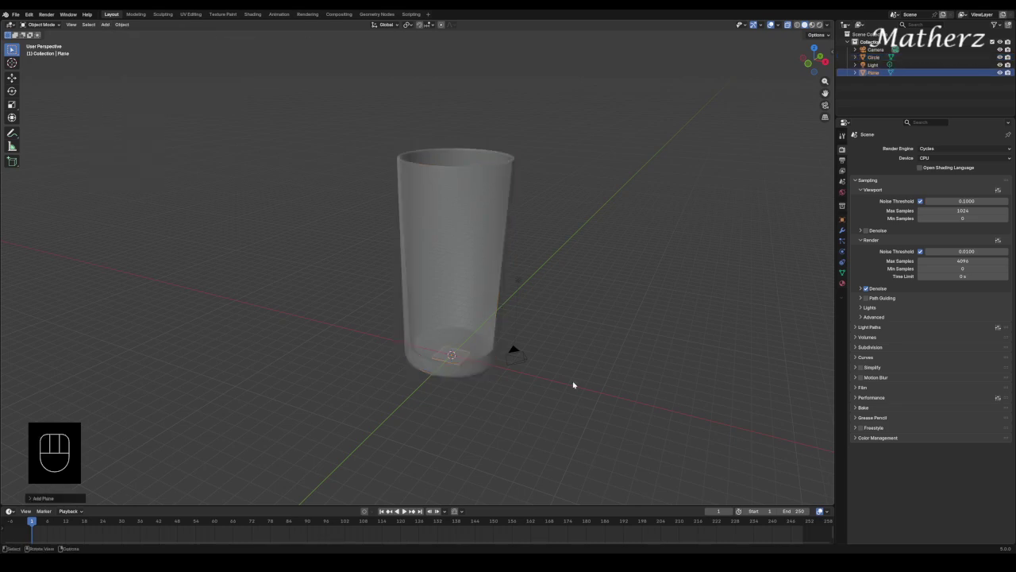
key(s)
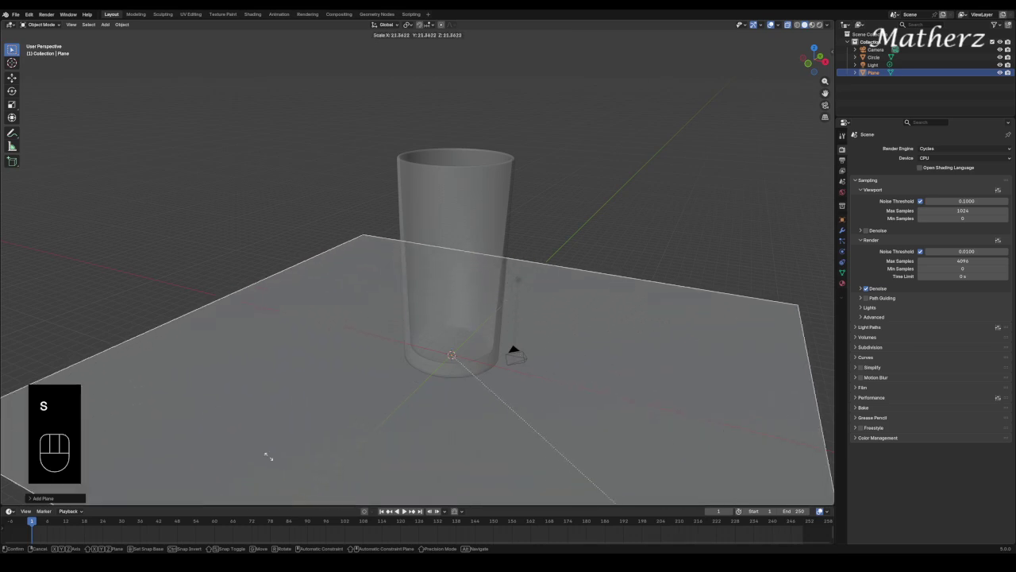
click(709, 187)
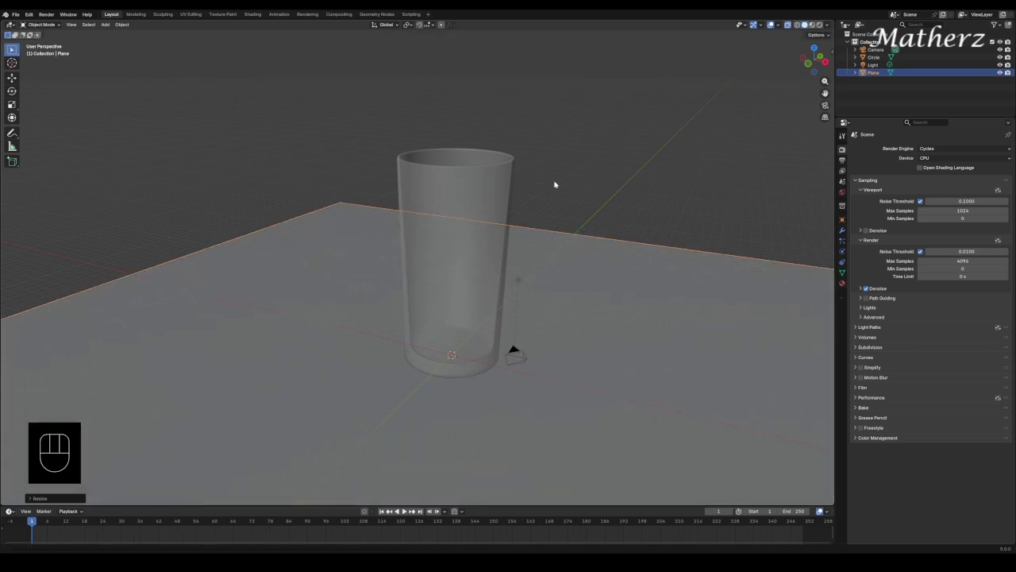
Give the drinking glass a new material and set its surface shader to Glass BSDF
middle_drag(555, 186, 499, 182)
click(498, 181)
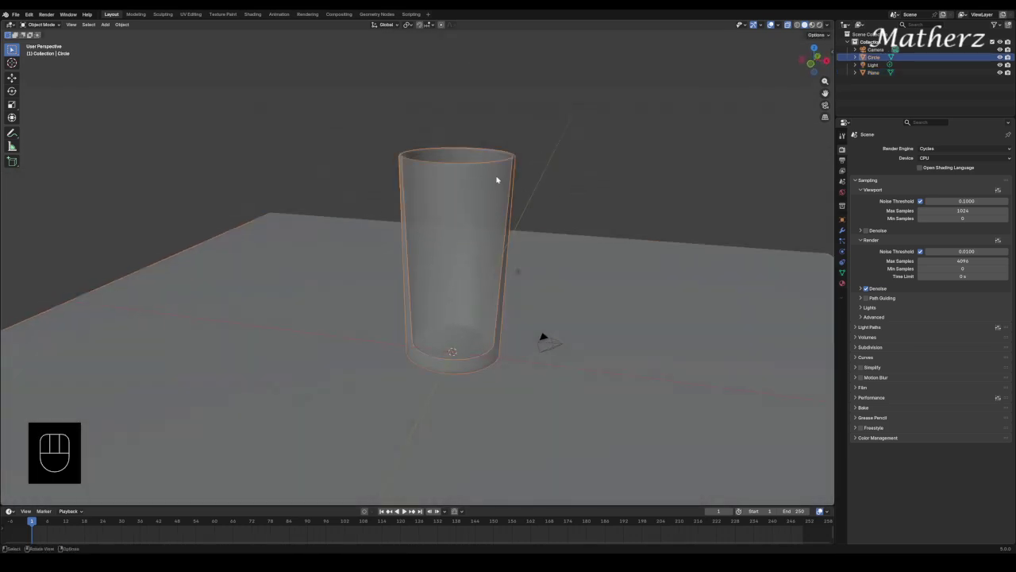
click(842, 283)
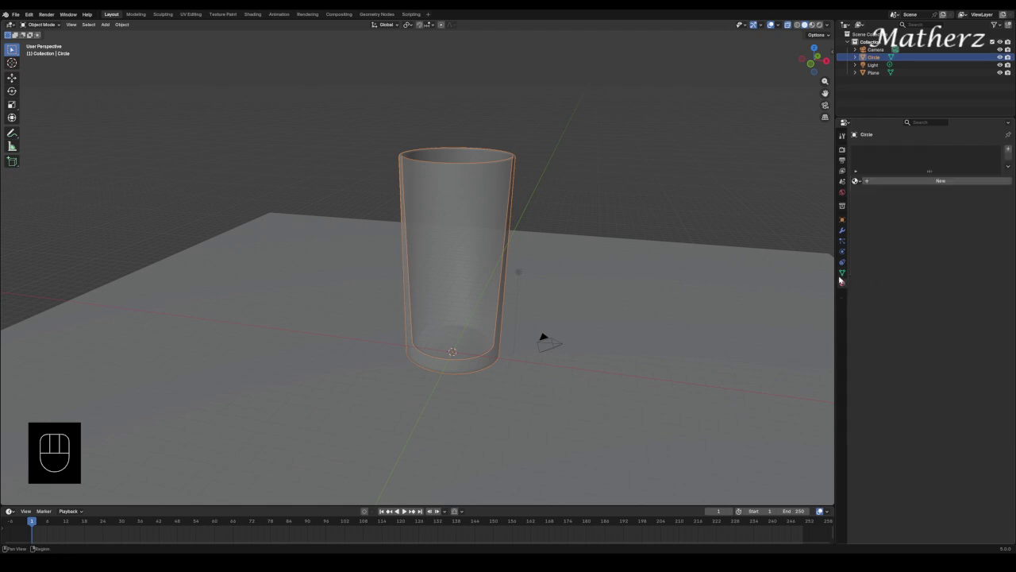
click(952, 182)
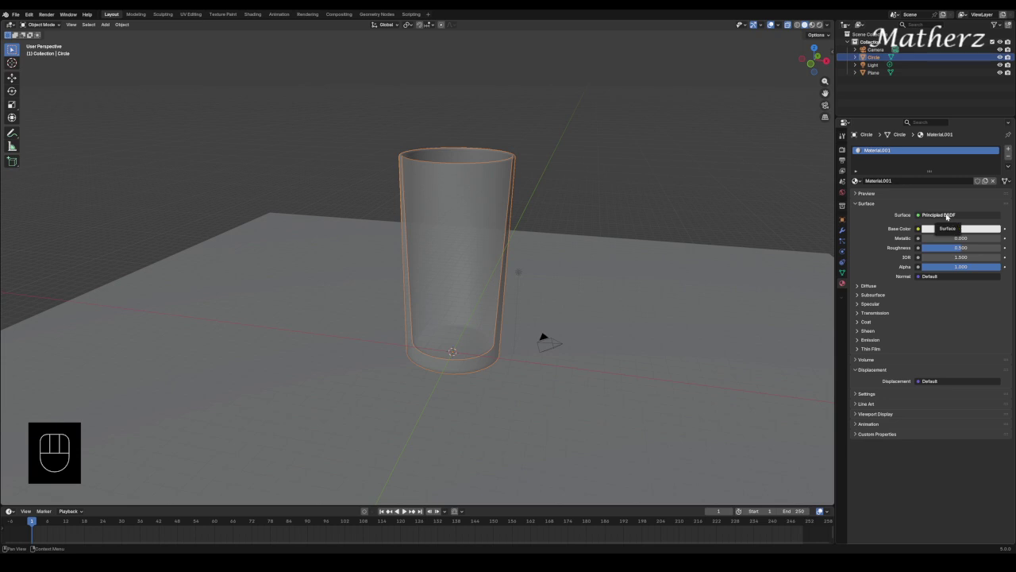
click(947, 216)
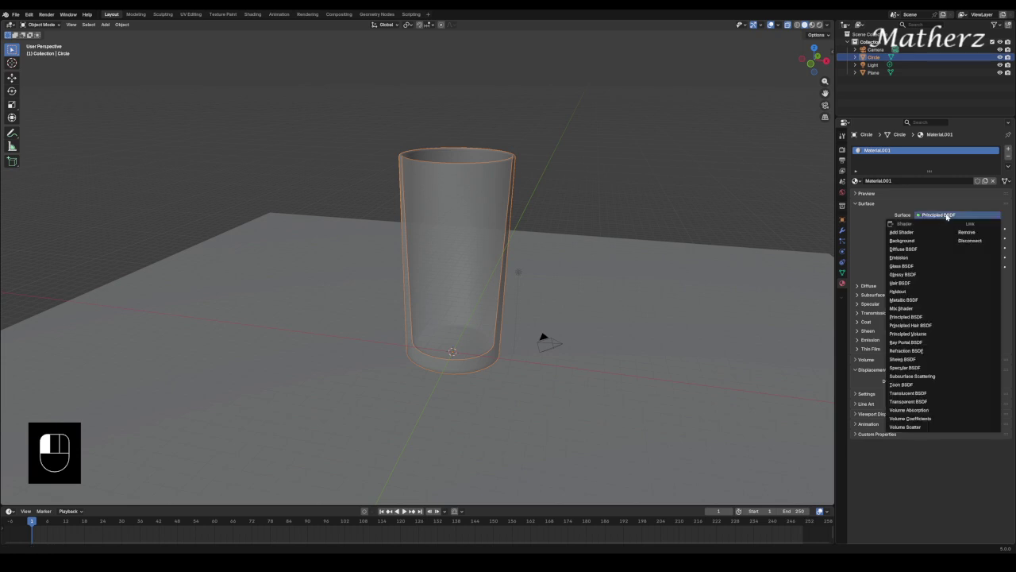
click(914, 267)
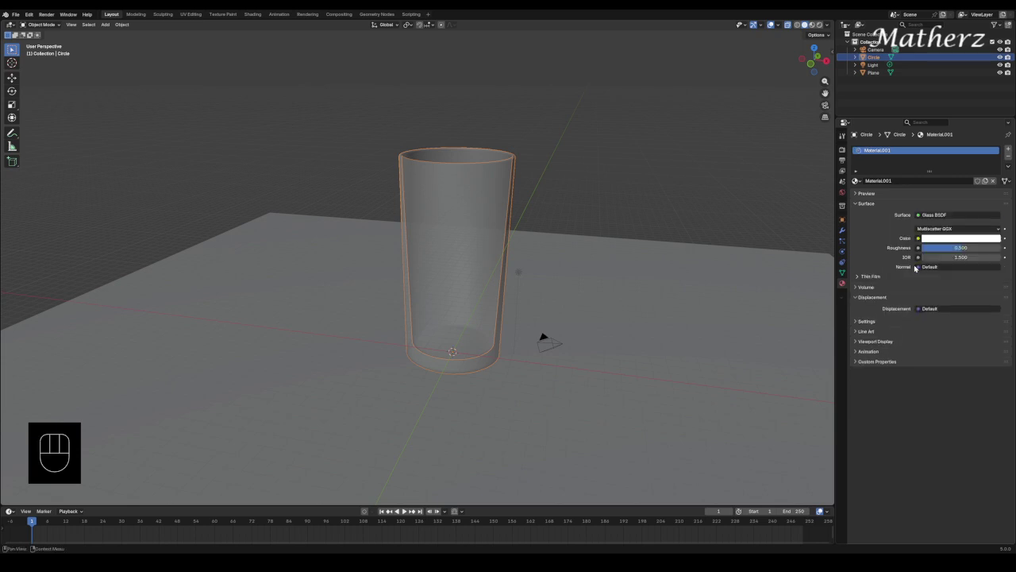
Preview the scene in rendered shading and lower the glass material's roughness to about 0.109
click(820, 26)
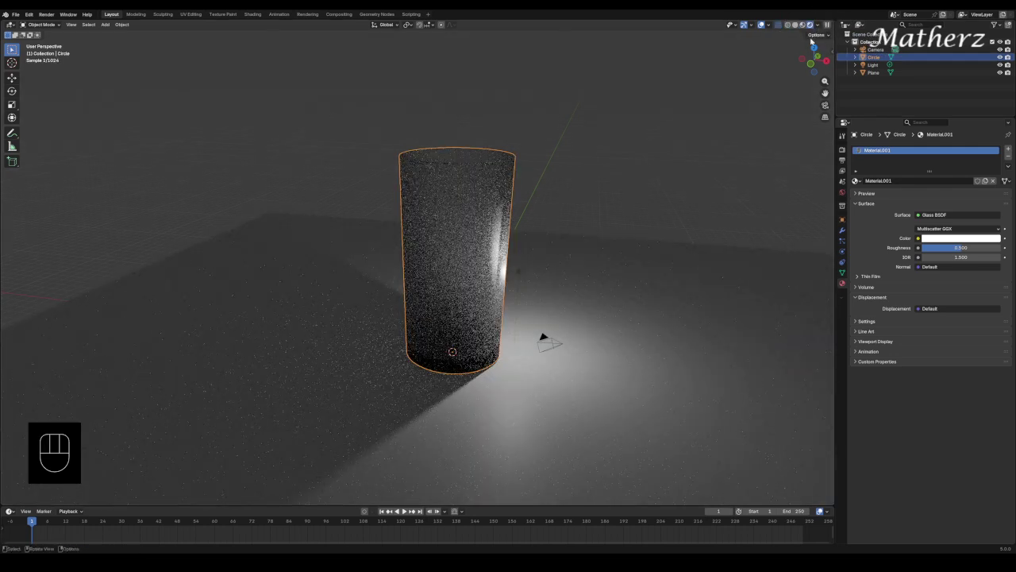
middle_drag(604, 233, 545, 227)
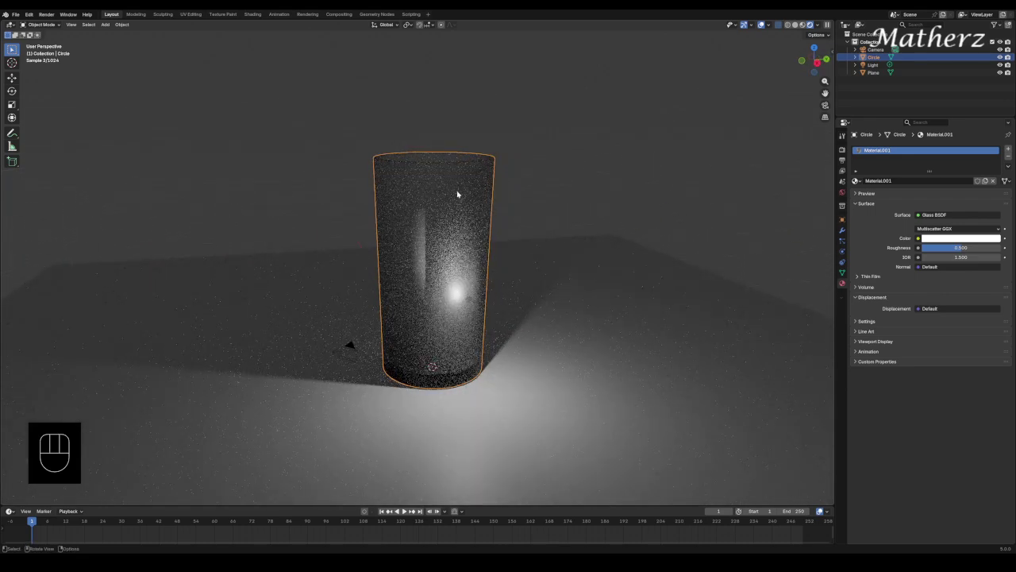
drag(961, 248, 929, 248)
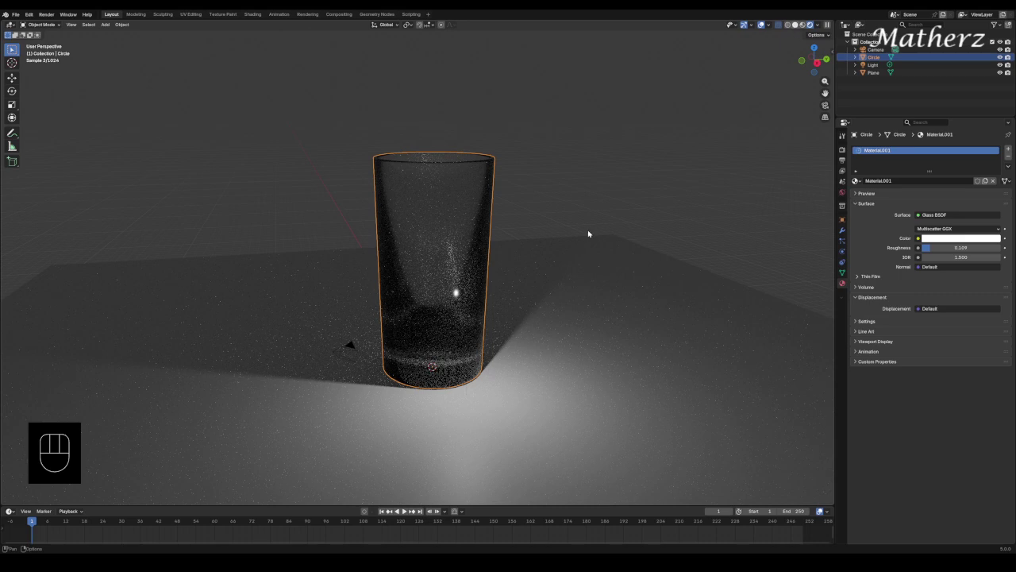
In solid shading, move the point light away from the glass, raise it along Z above the rim, and set its exposure to about 4.65
click(795, 24)
mouse_move(433, 373)
middle_down()
mouse_move(527, 300)
mouse_move(683, 321)
middle_up()
click(517, 277)
key(g)
click(779, 347)
key(g)
middle_click(779, 347)
middle_drag(779, 347, 795, 163)
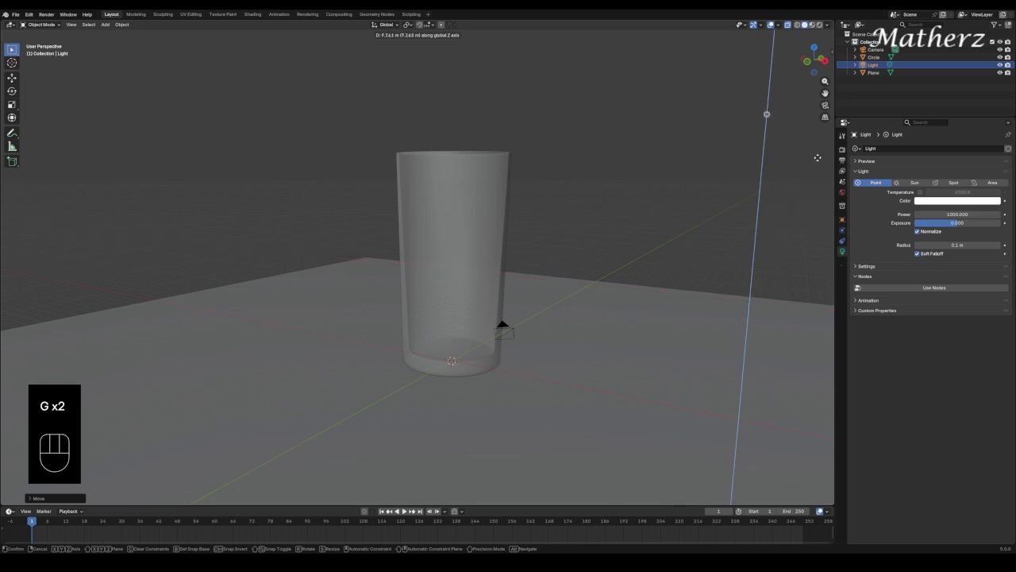
click(797, 141)
drag(960, 226, 983, 226)
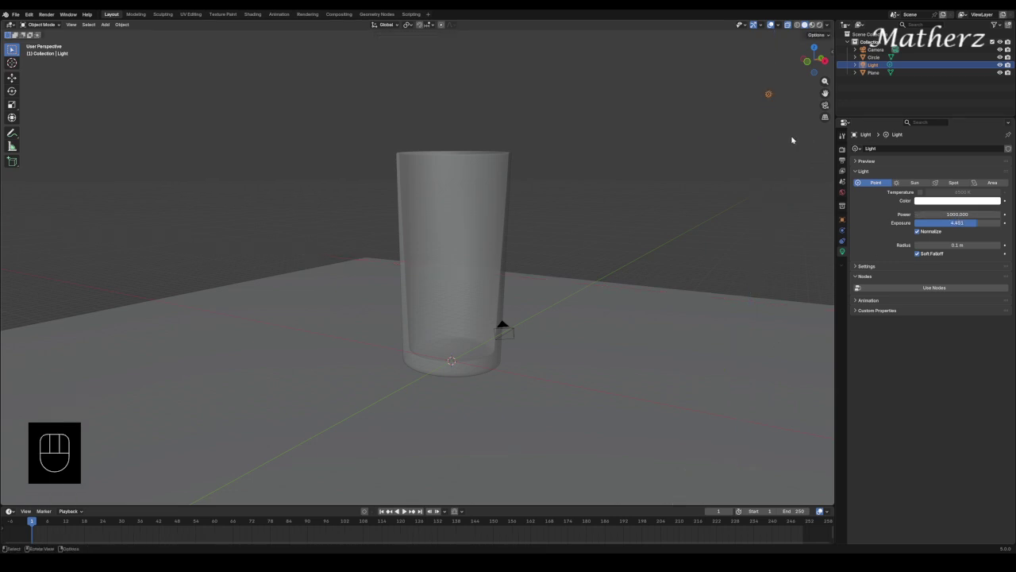
Duplicate the light along the X axis to the opposite side of the glass and preview the scene in rendered shading
key(shift+d)
middle_drag(790, 135, 516, 106)
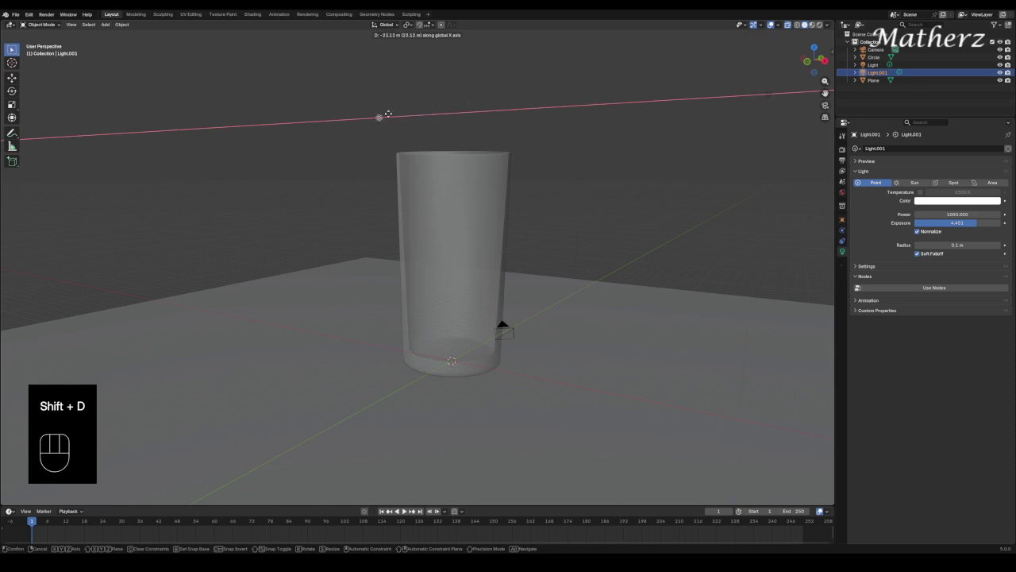
click(275, 124)
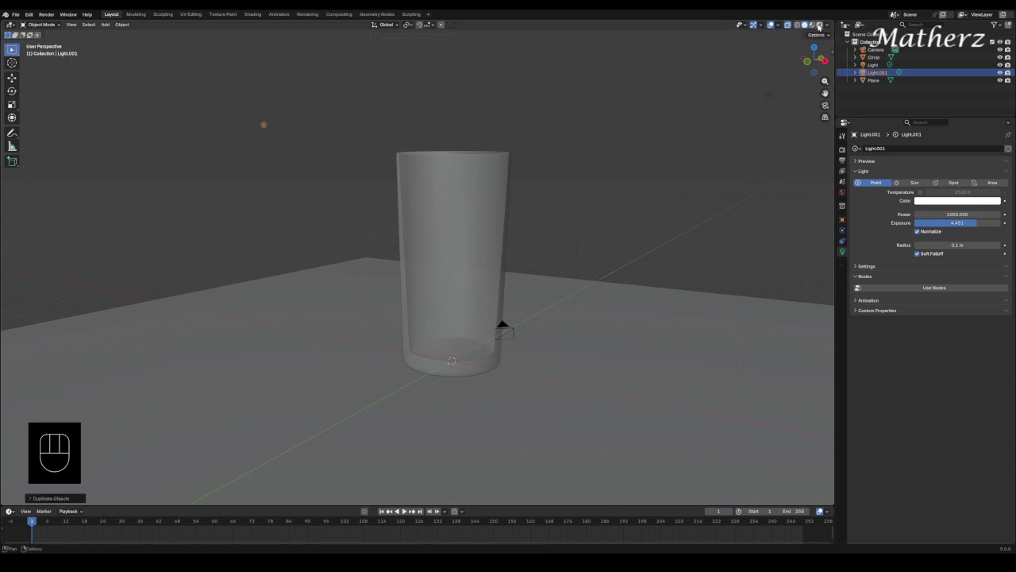
click(820, 24)
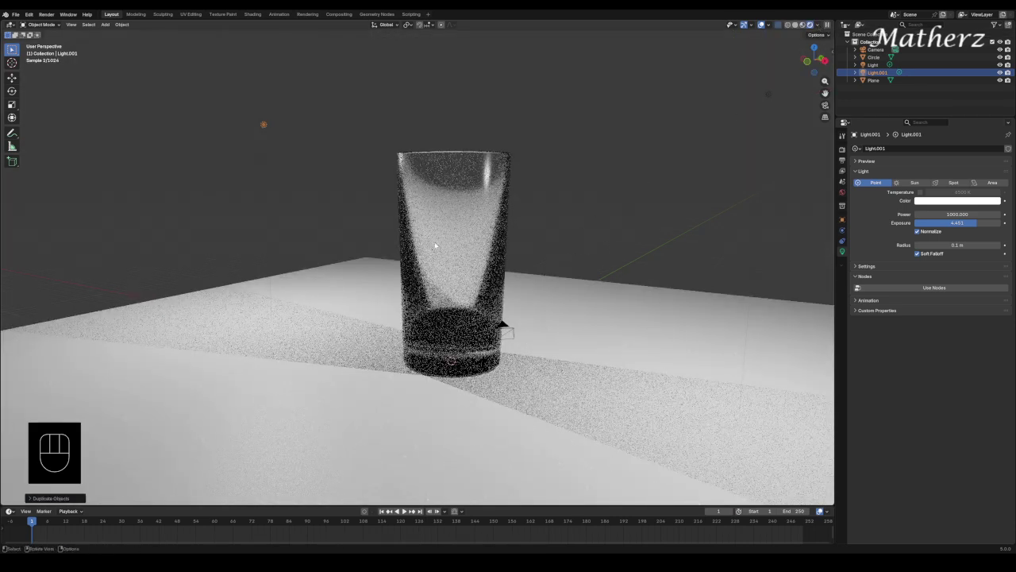
Lower the IOR of the glass material to 1.100, keeping its roughness value, and inspect the glass in the rendered view
click(489, 175)
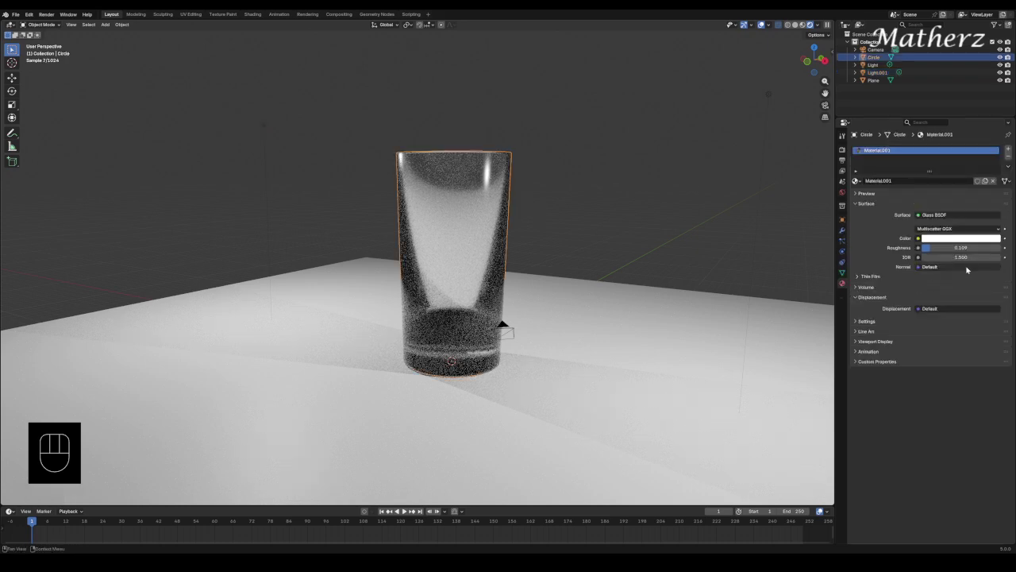
mouse_move(960, 256)
mouse_down()
mouse_move(921, 256)
mouse_move(953, 256)
mouse_up()
middle_drag(754, 188, 606, 200)
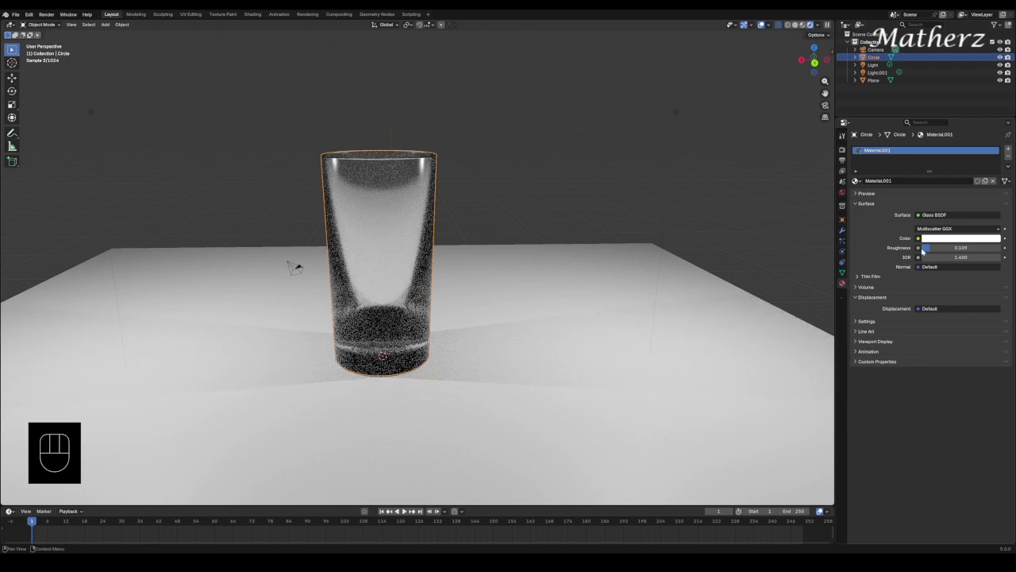
double_click(946, 248)
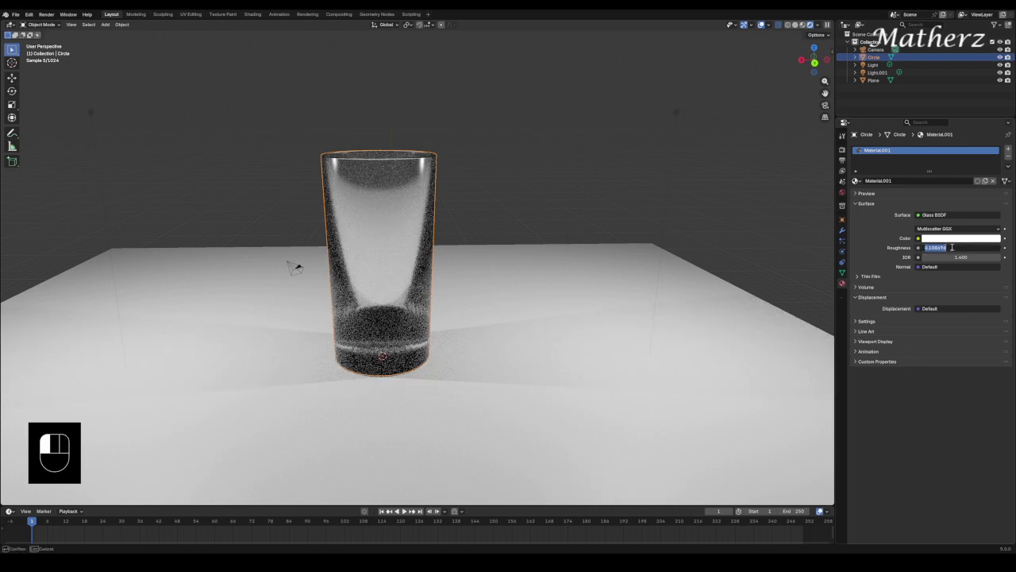
key(Return)
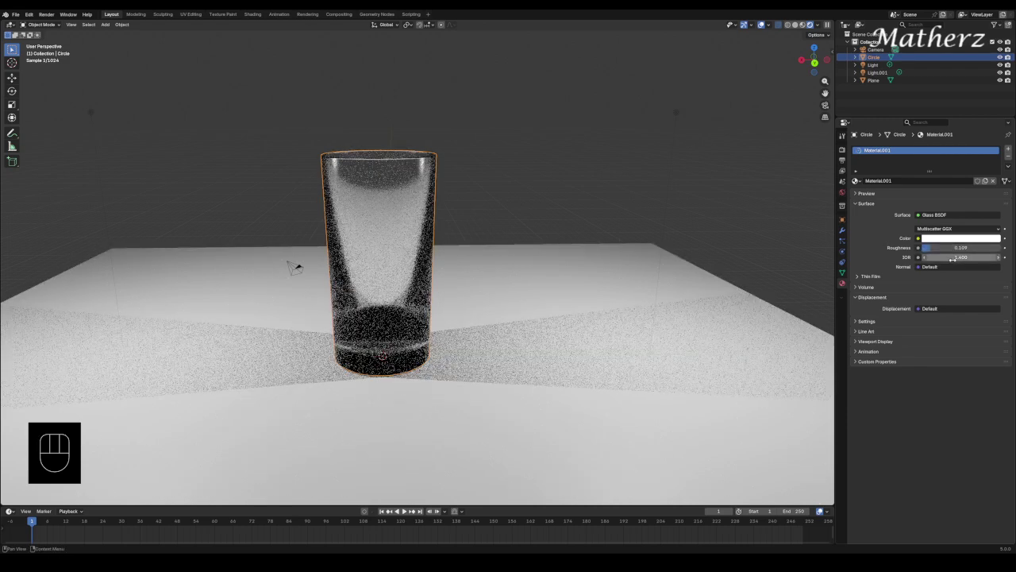
click(925, 259)
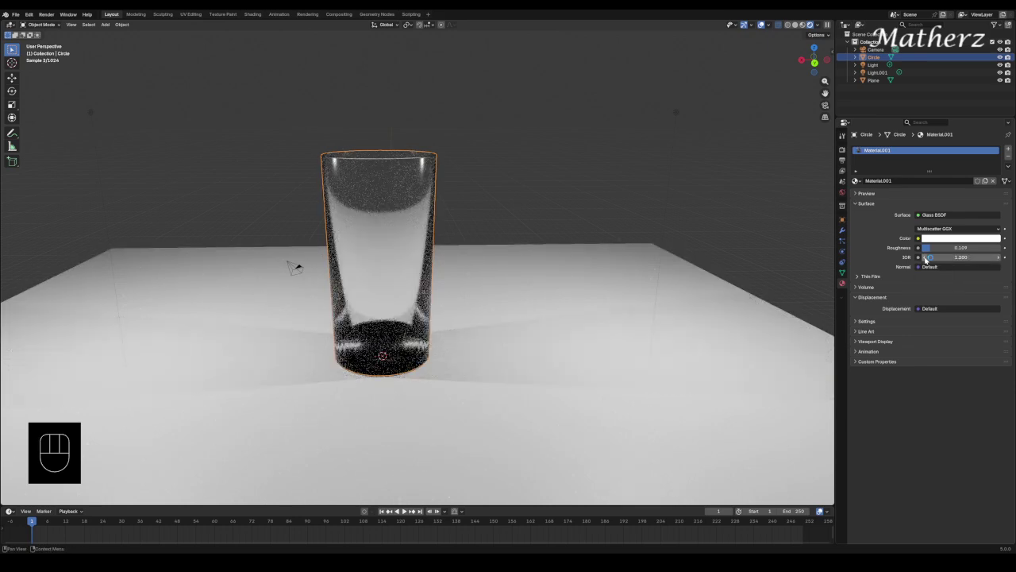
drag(925, 259, 921, 260)
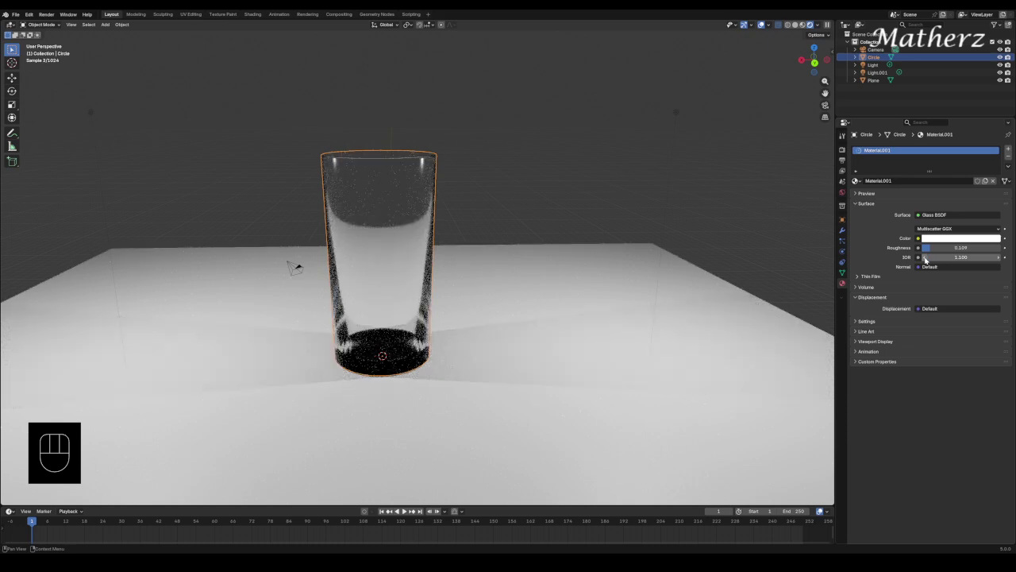
middle_drag(593, 257, 461, 226)
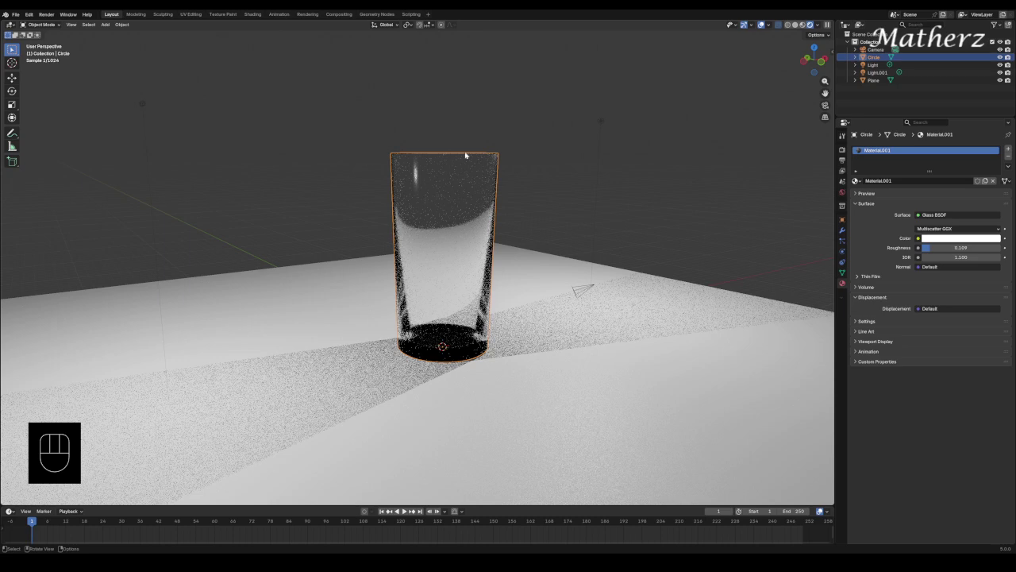
Return to solid shading, add a mesh cylinder, and raise it along Z to sit inside the glass above its inner bottom
click(803, 24)
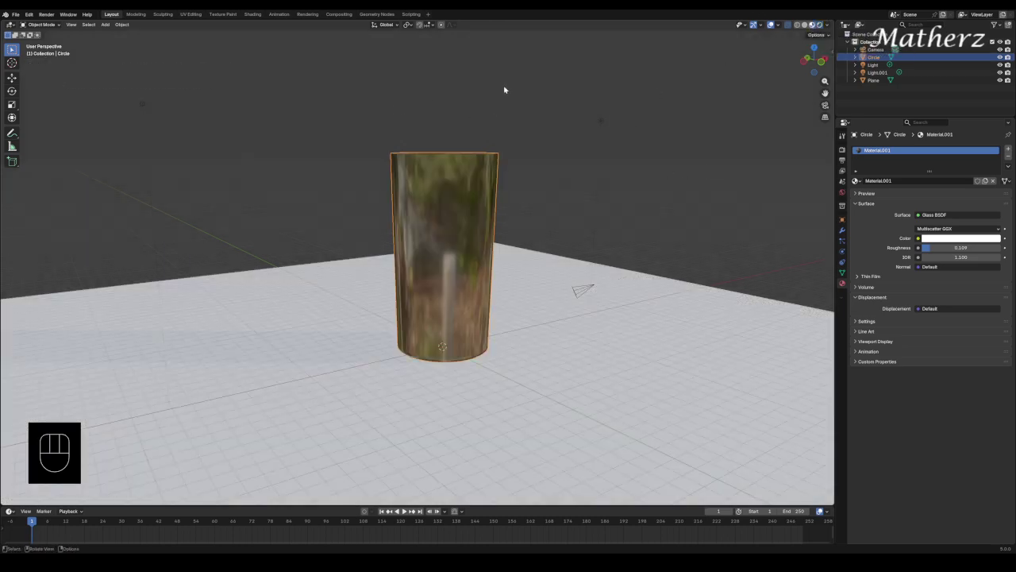
click(804, 25)
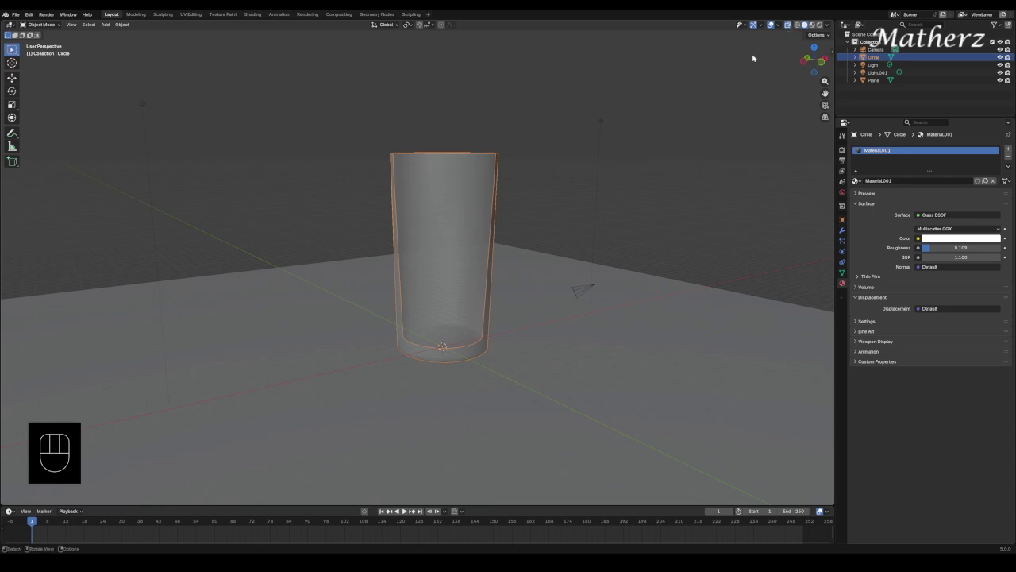
click(105, 24)
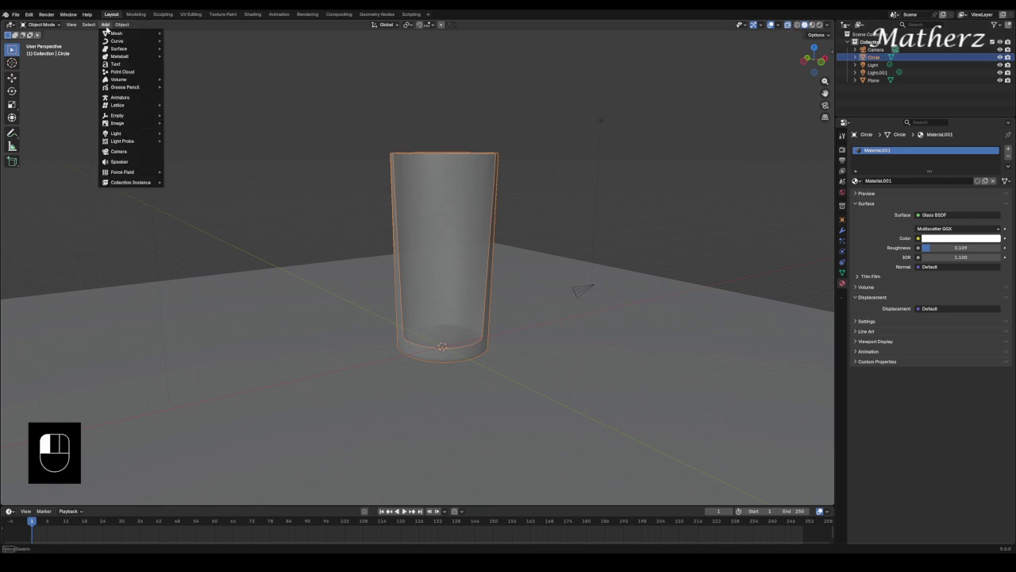
mouse_move(138, 35)
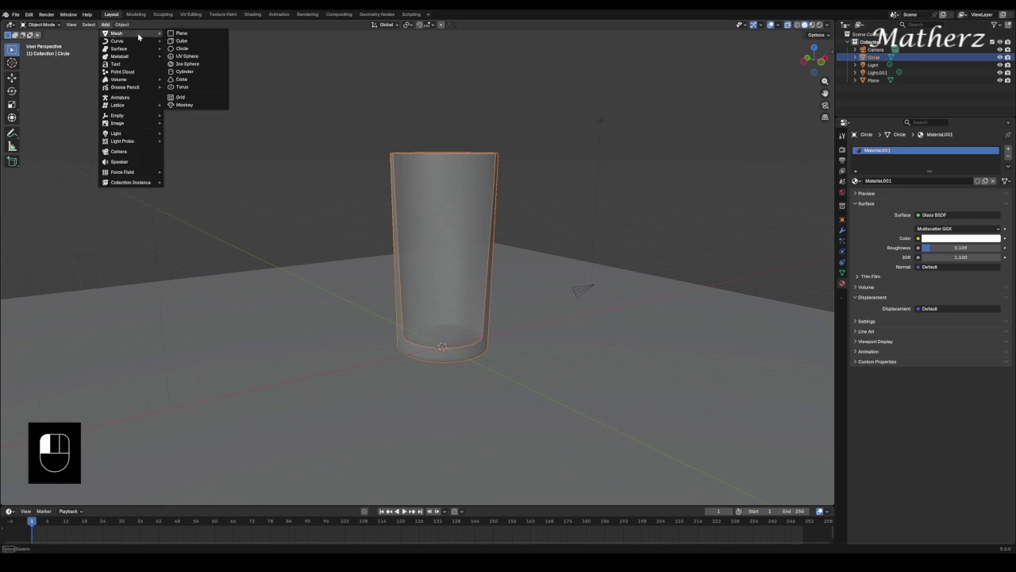
click(208, 72)
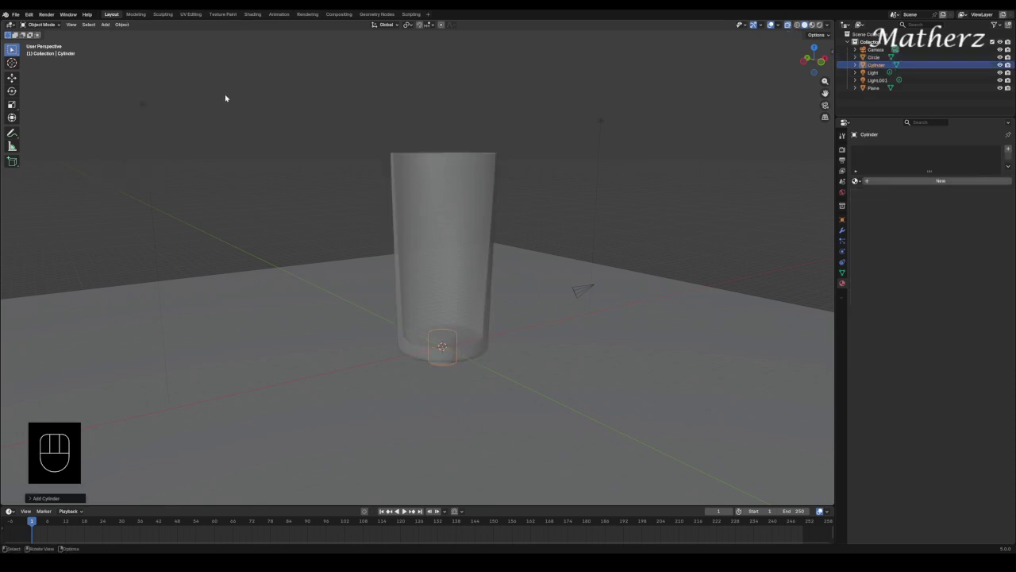
key(g)
middle_click(447, 337)
click(444, 318)
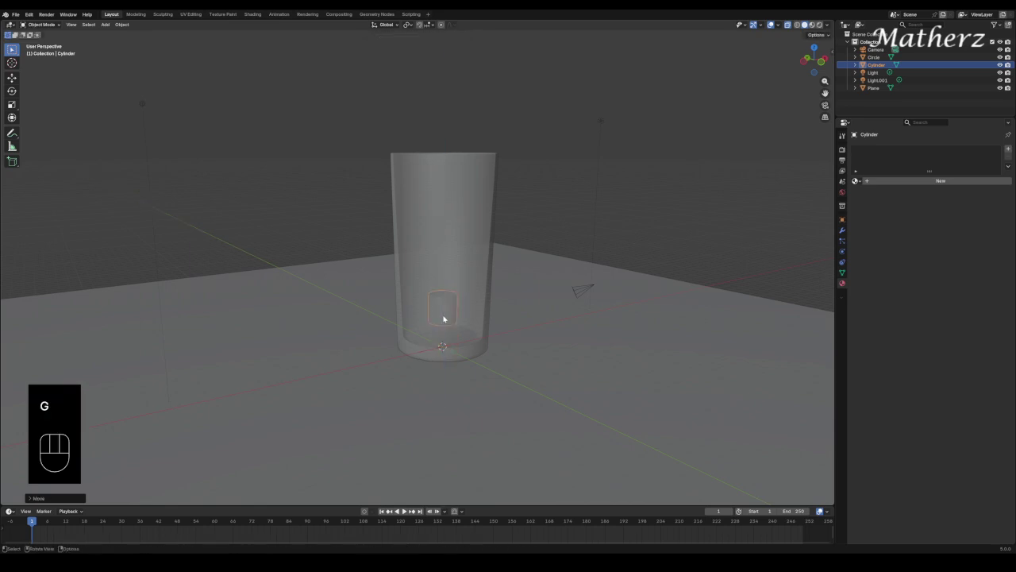
In front view, move the cylinder up inside the glass and scale it up to match the inner width of the glass near its bottom
key(KP_1)
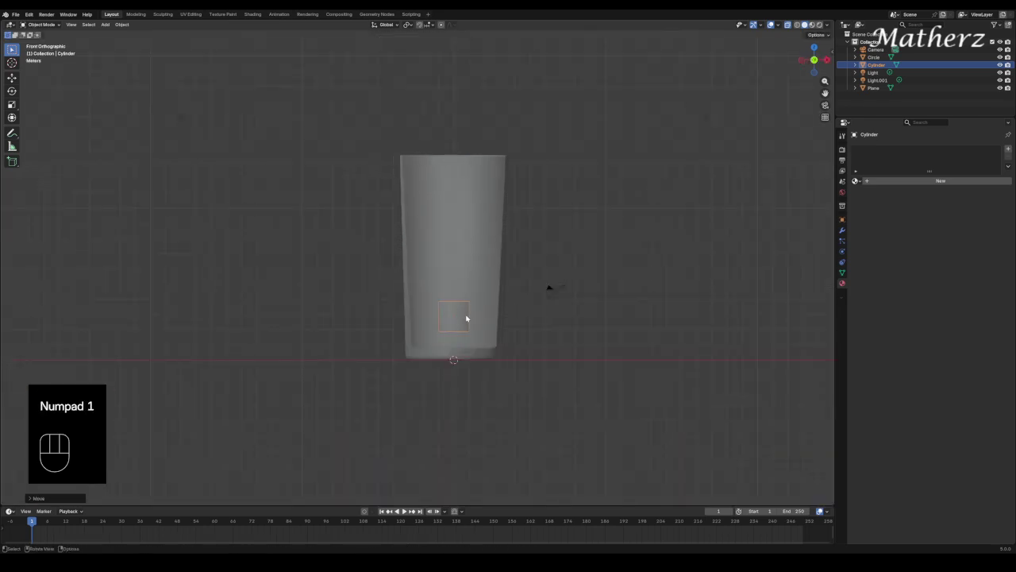
scroll(466, 318, up, 4)
shift+middle_drag(513, 357, 476, 261)
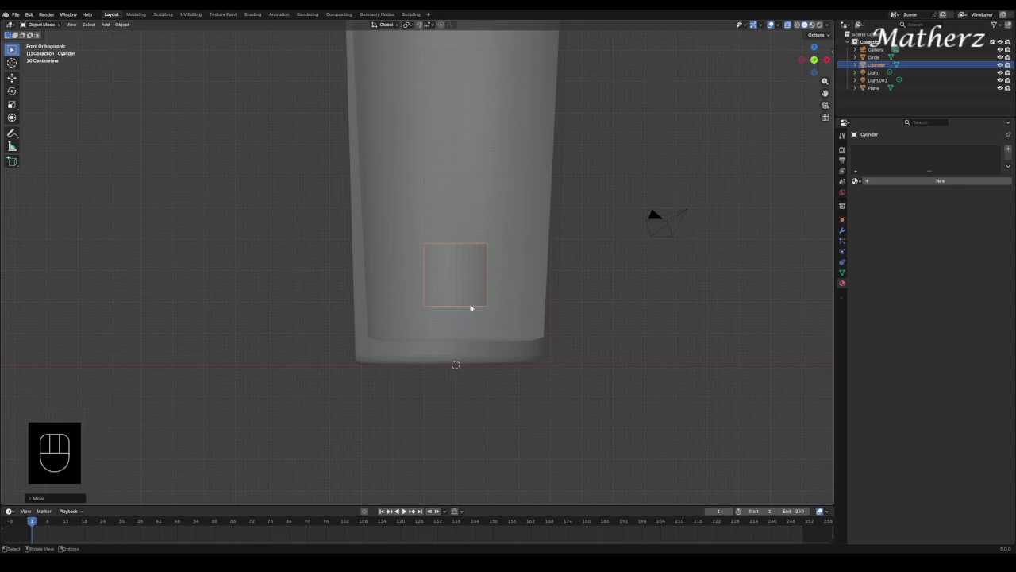
key(s)
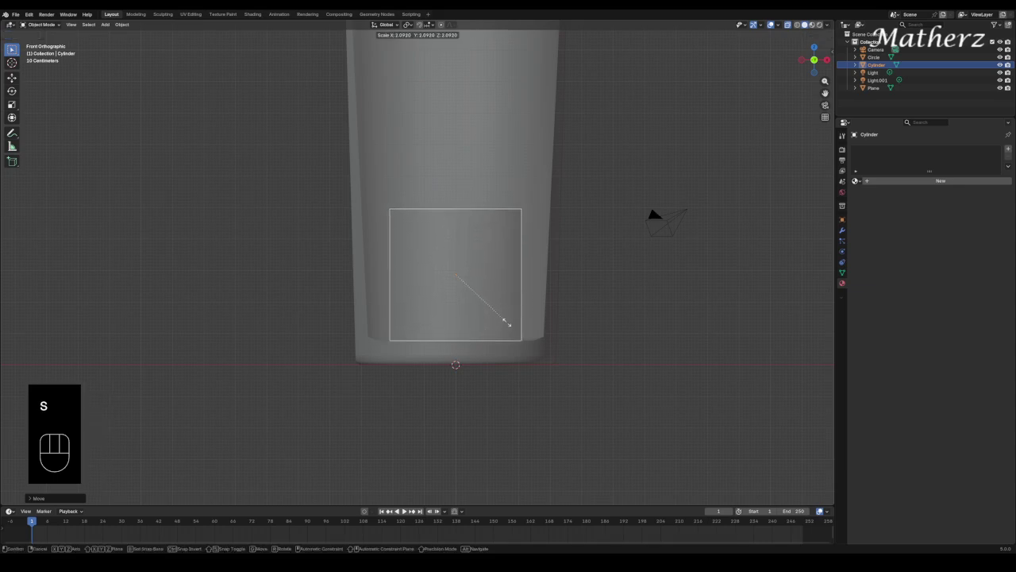
click(512, 325)
key(g)
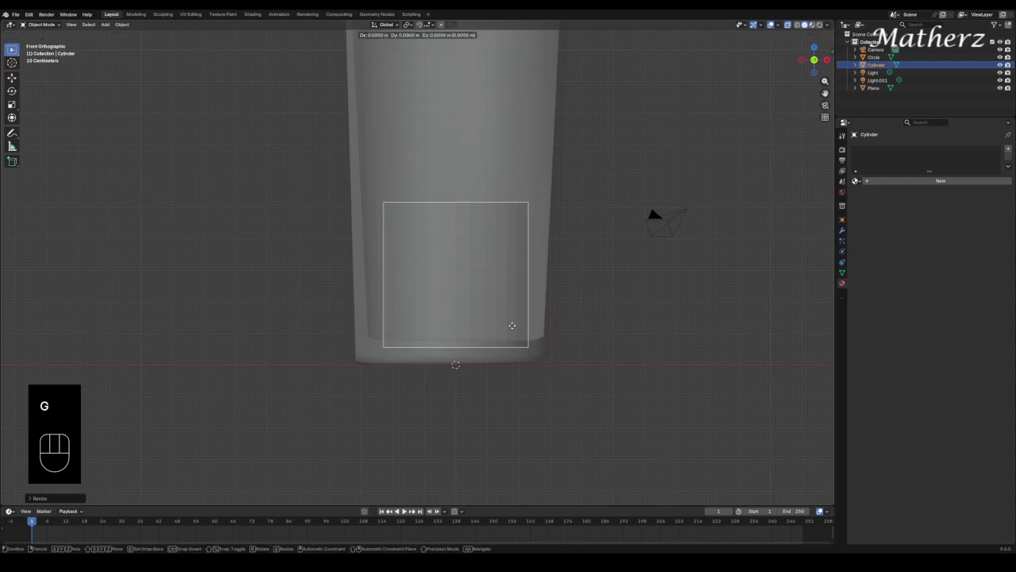
click(505, 252)
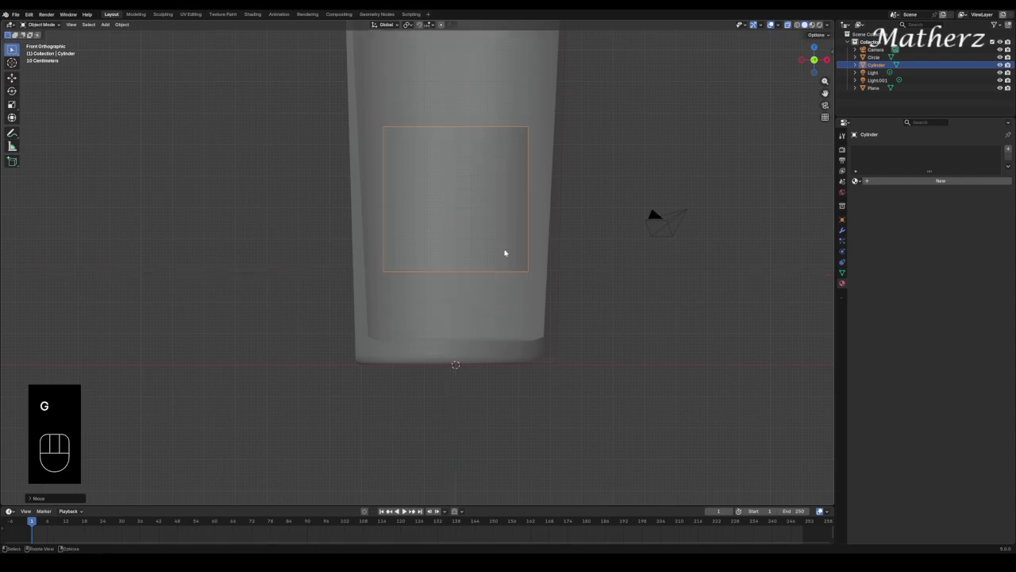
key(s)
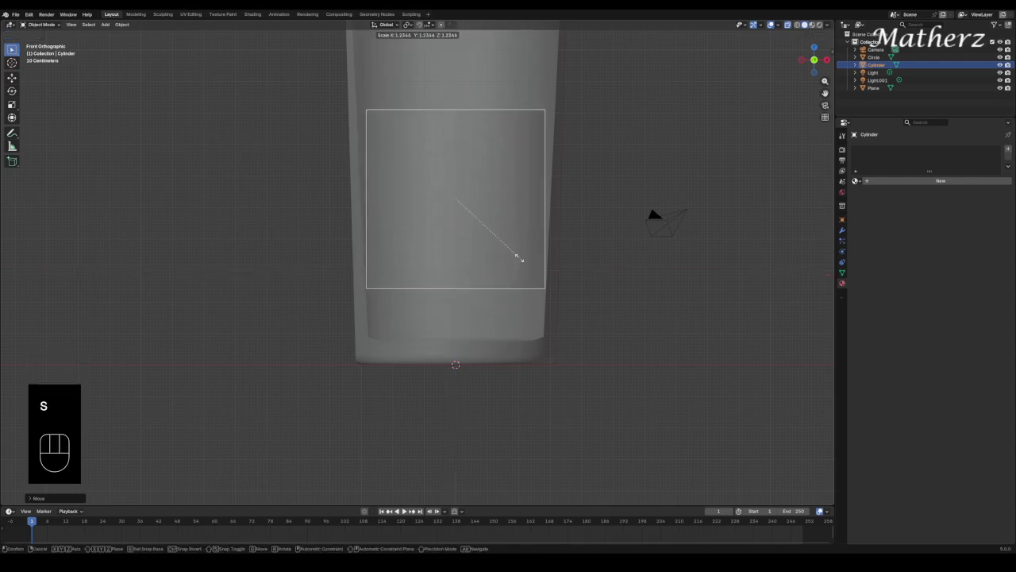
click(521, 260)
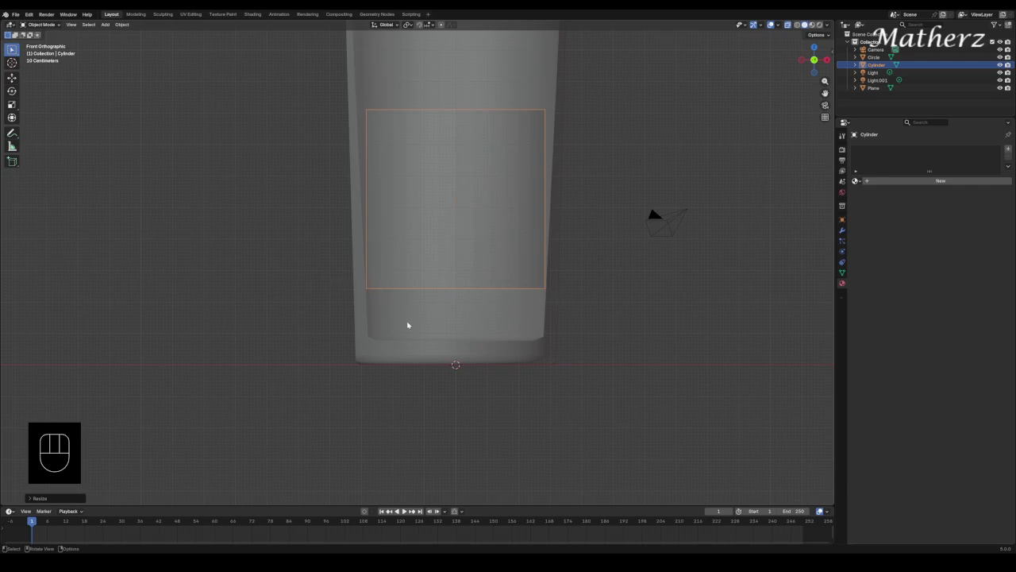
In Edit Mode, extrude the cylinder's bottom face down about 1.5 m to the glass's inner bottom and shrink it slightly to fit
click(41, 25)
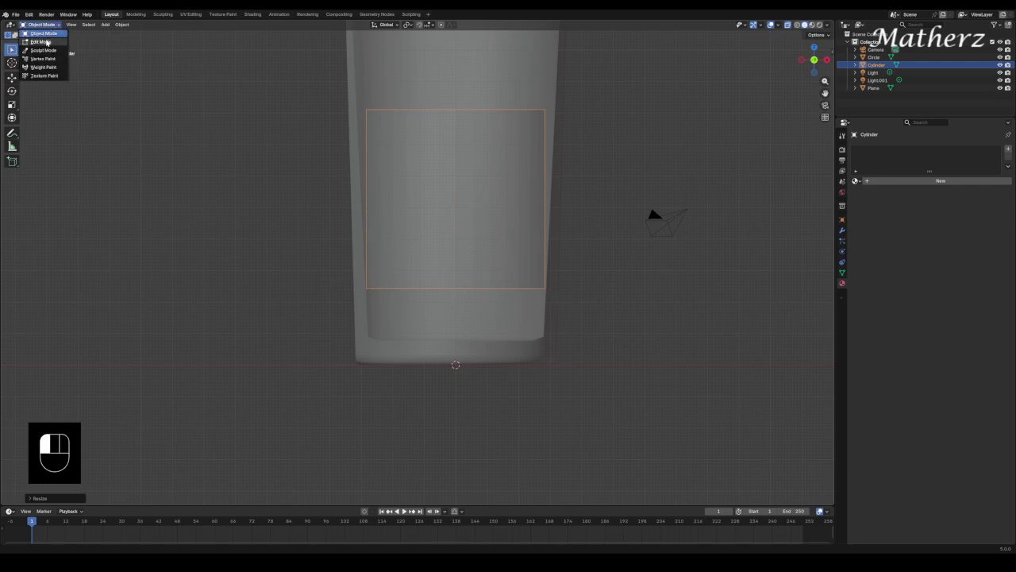
click(44, 42)
middle_drag(638, 311, 635, 295)
click(456, 286)
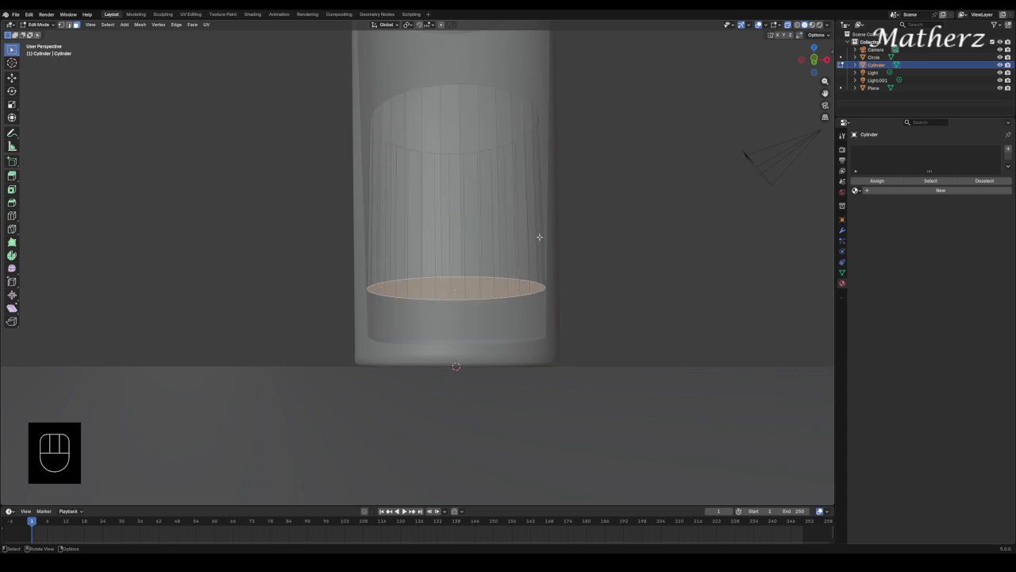
key(KP_1)
key(e)
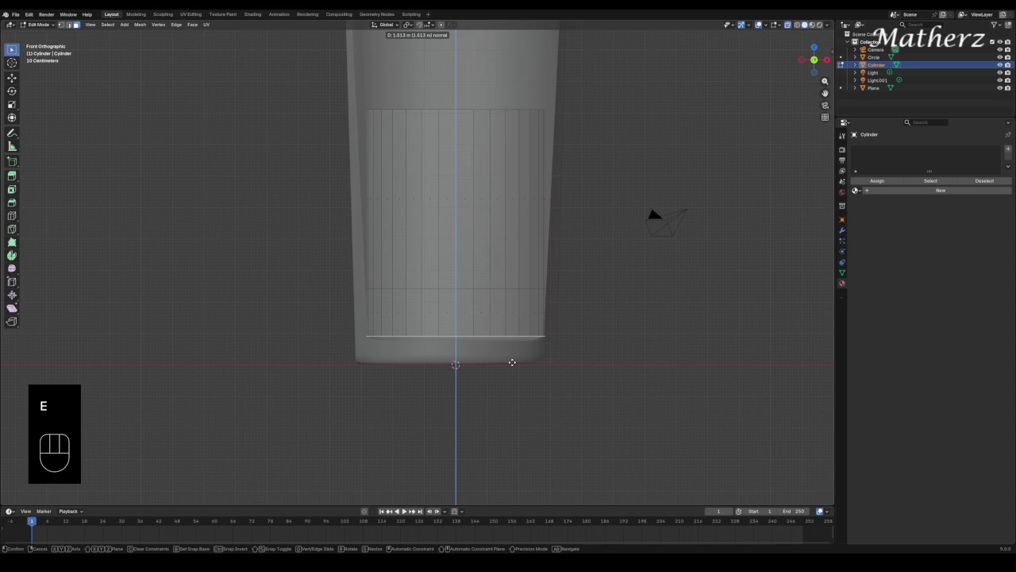
click(514, 362)
key(s)
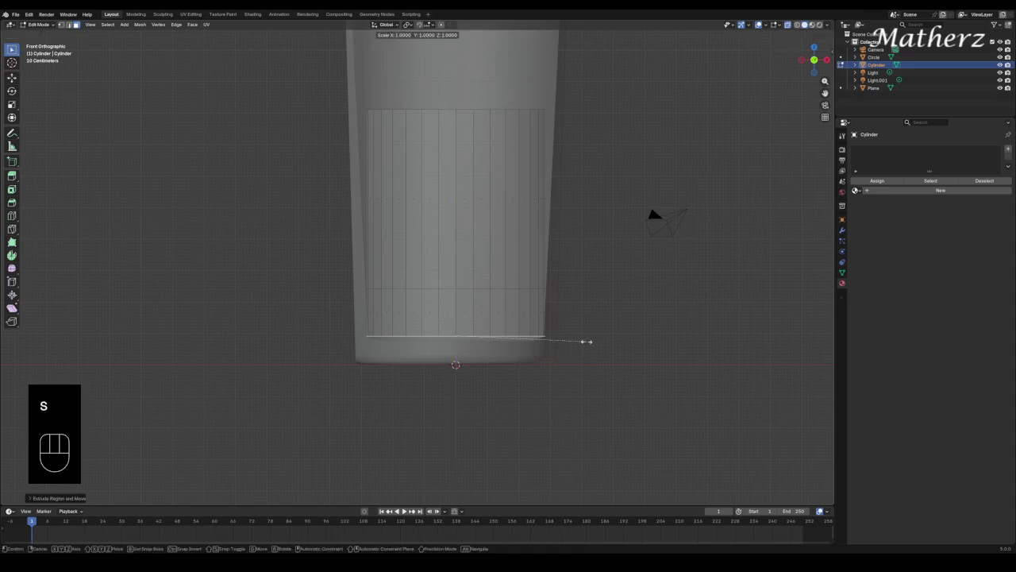
click(584, 343)
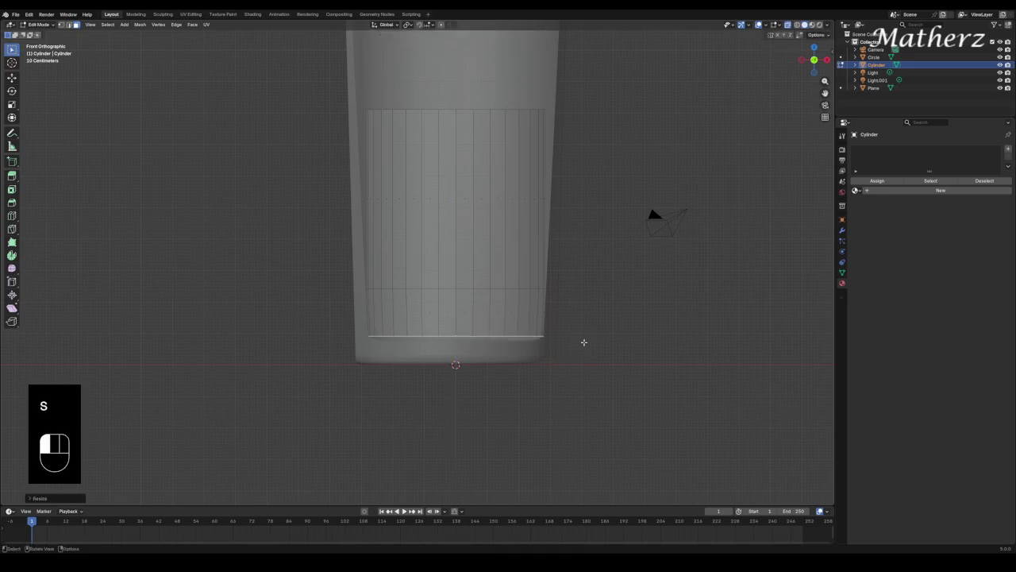
Extrude the bottom face slightly further down and scale it in to follow the rounded inner corner of the glass
key(e)
click(528, 350)
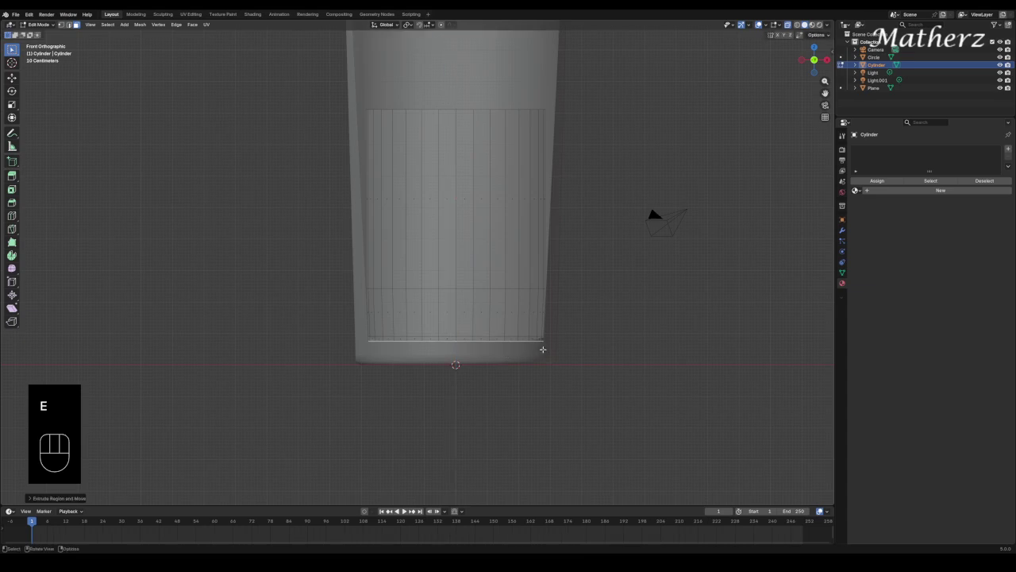
key(s)
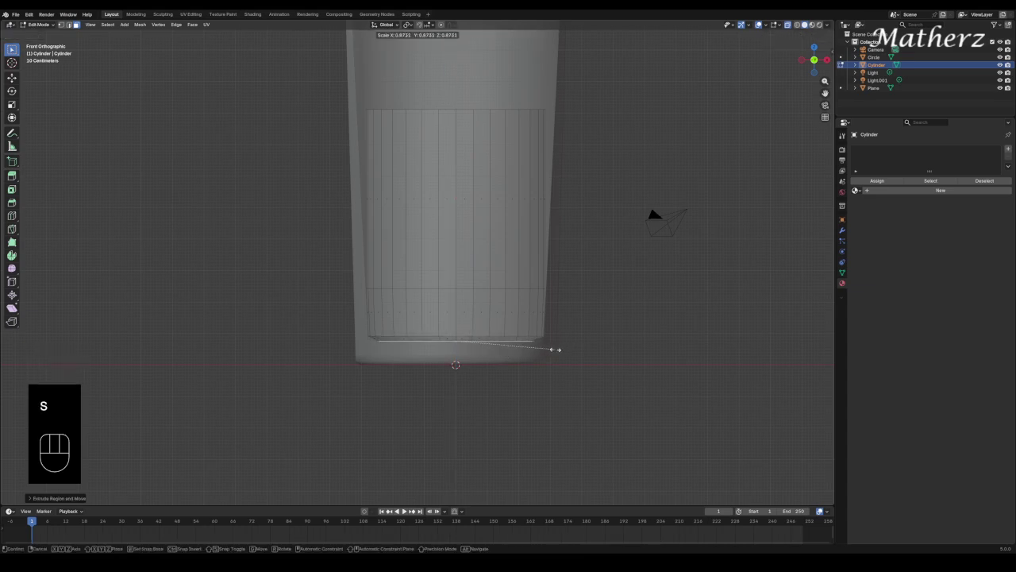
click(553, 350)
Raise the cylinder's top face along Z to just below the glass rim and scale it by about 1.18 to the glass width
middle_drag(523, 138, 480, 80)
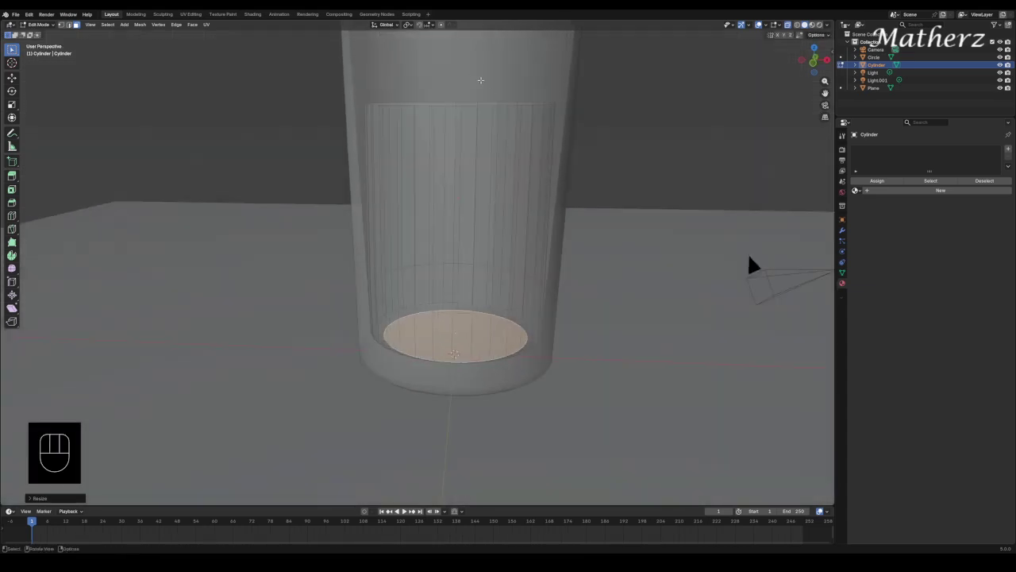
alt+click(459, 103)
scroll(502, 112, down, 2)
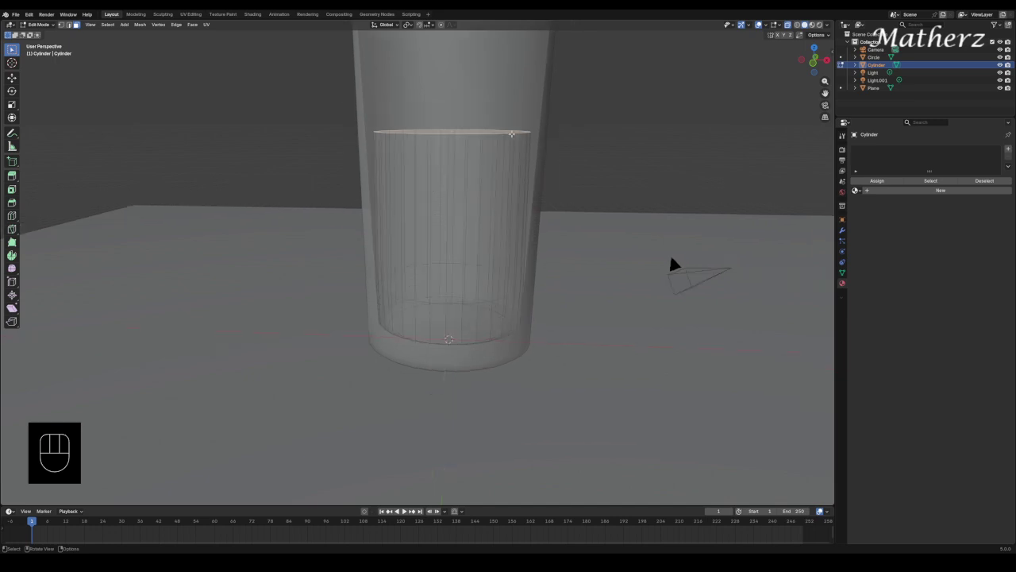
key(KP_1)
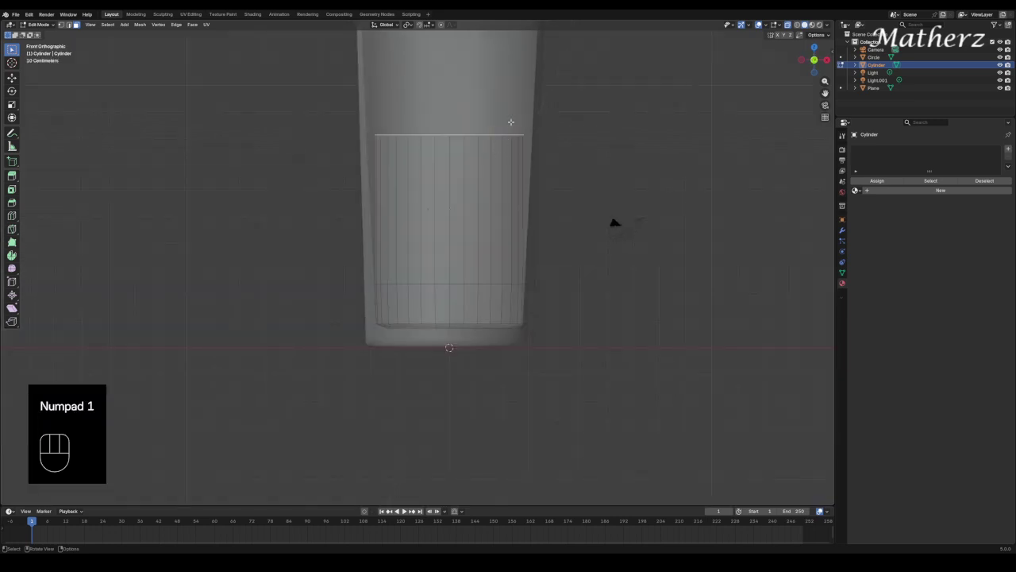
shift+middle_drag(510, 121, 490, 326)
key(g)
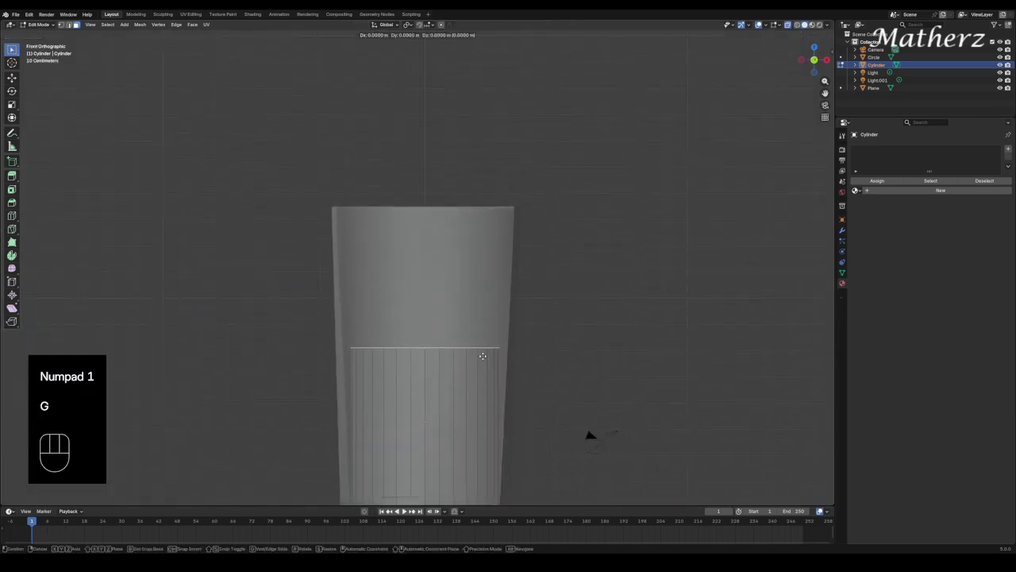
middle_click(482, 352)
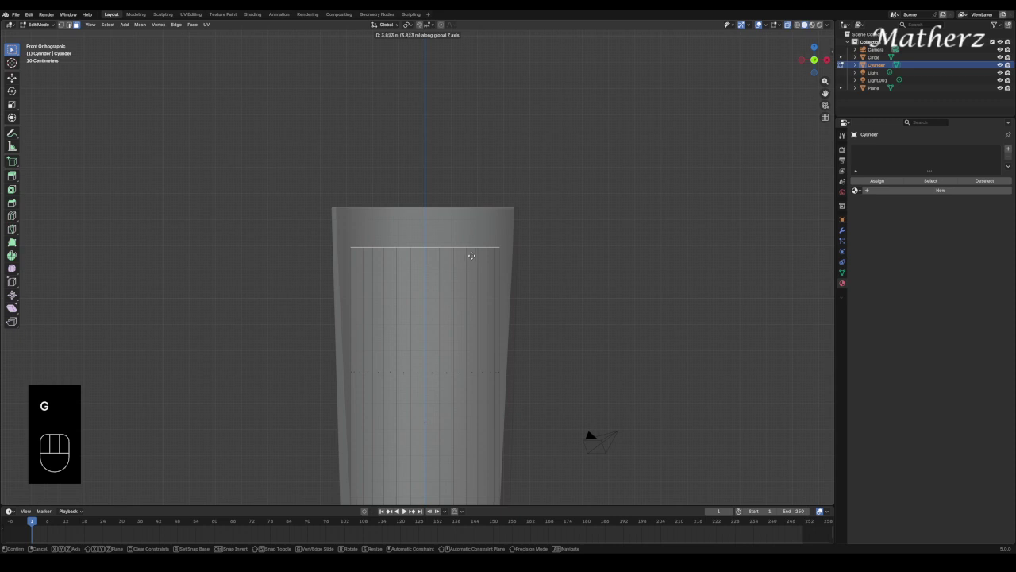
click(472, 254)
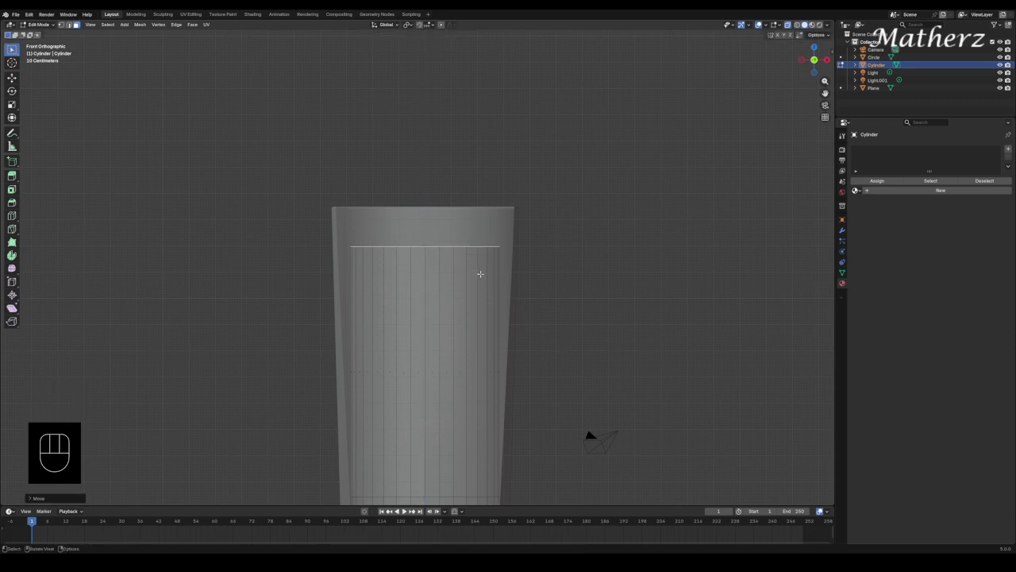
key(s)
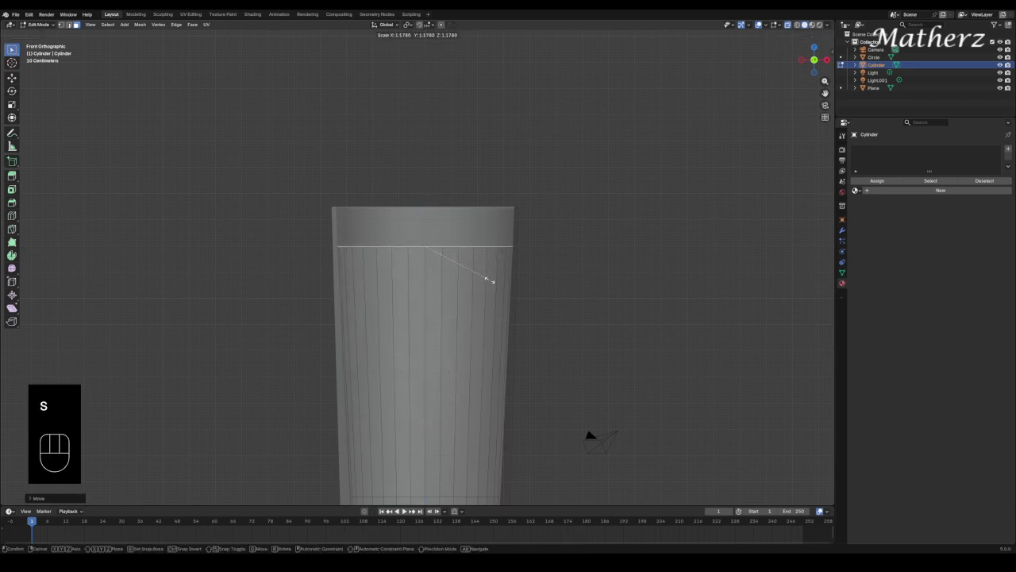
click(490, 281)
Return to Object Mode and apply smooth shading to the cylinder
click(38, 25)
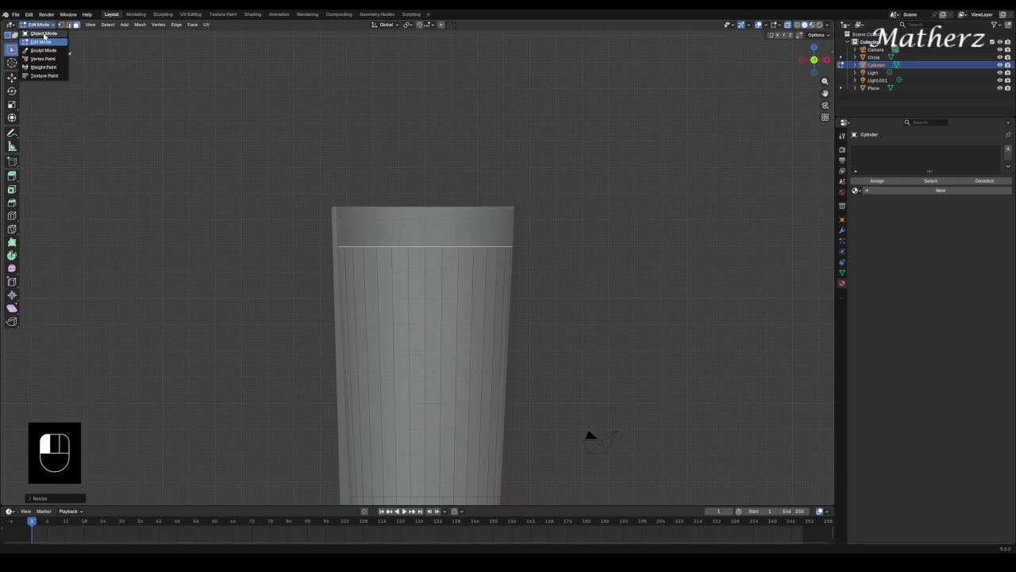
click(45, 37)
right_click(457, 255)
click(436, 267)
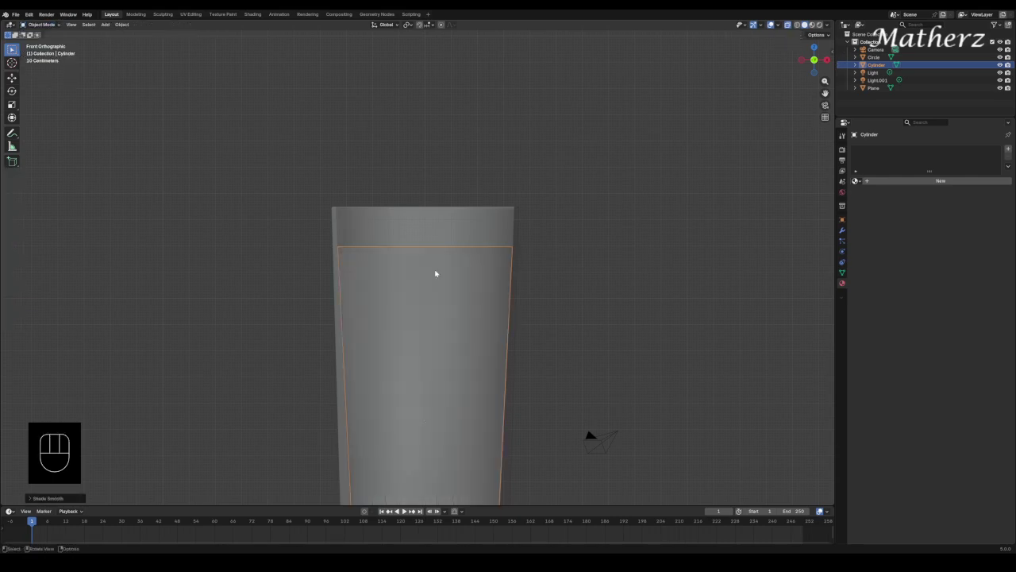
Create a new material for the cylinder with a light red base color and a roughness of 0
click(921, 181)
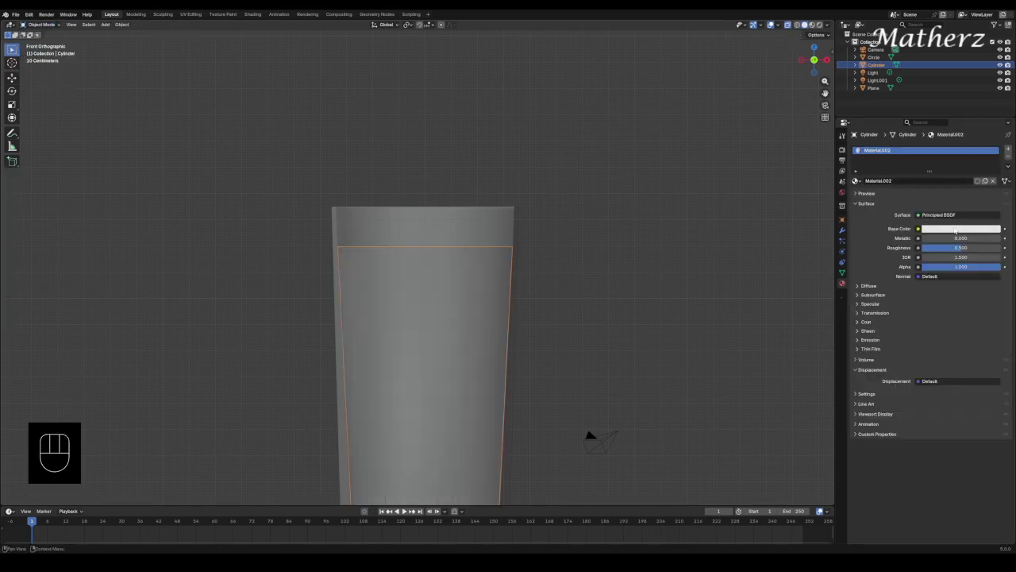
click(960, 228)
drag(960, 131, 956, 143)
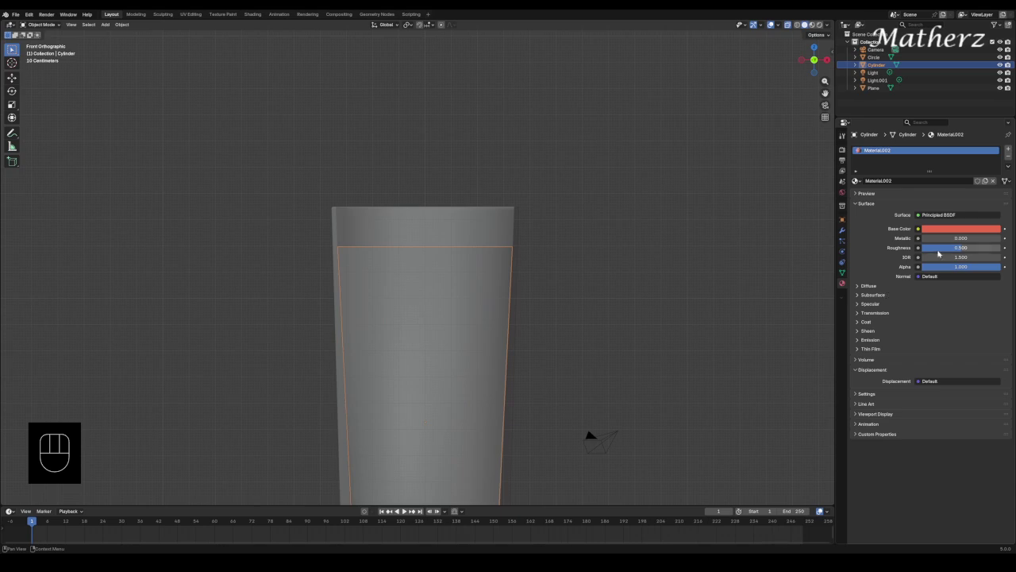
drag(967, 250, 925, 247)
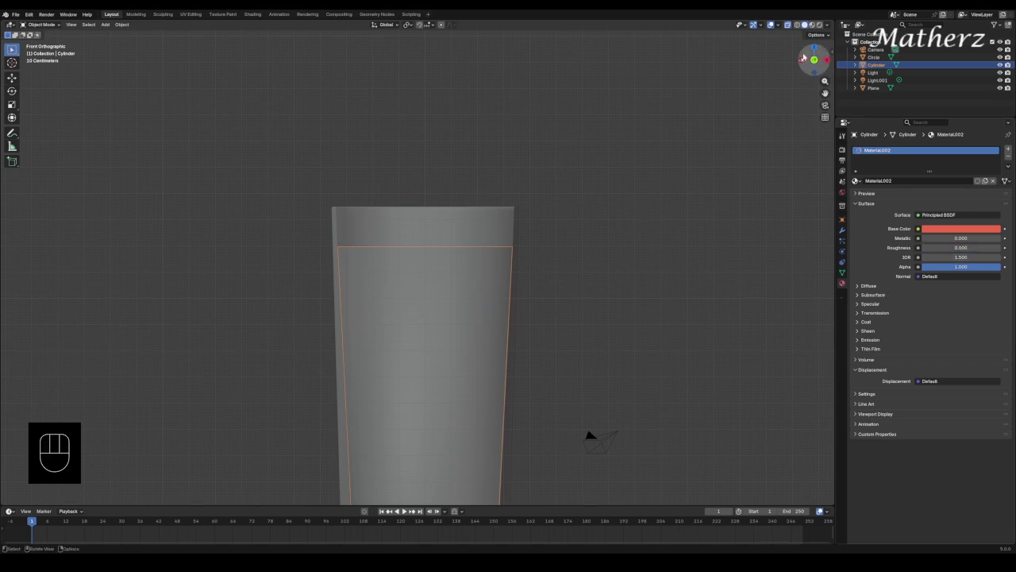
Preview the whole filled glass in rendered shading from an angled view
click(818, 25)
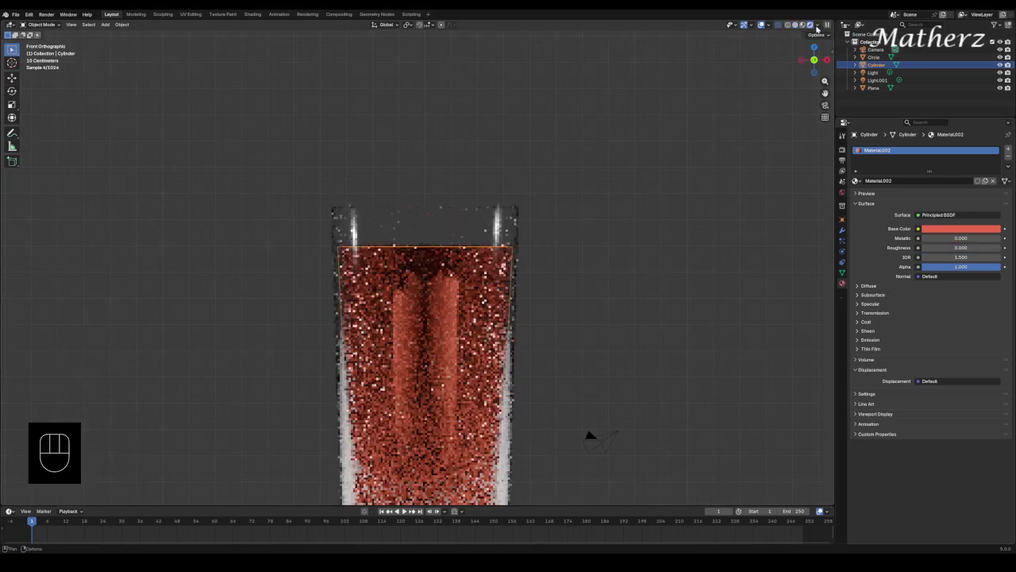
scroll(516, 317, down, 4)
middle_drag(450, 333, 469, 363)
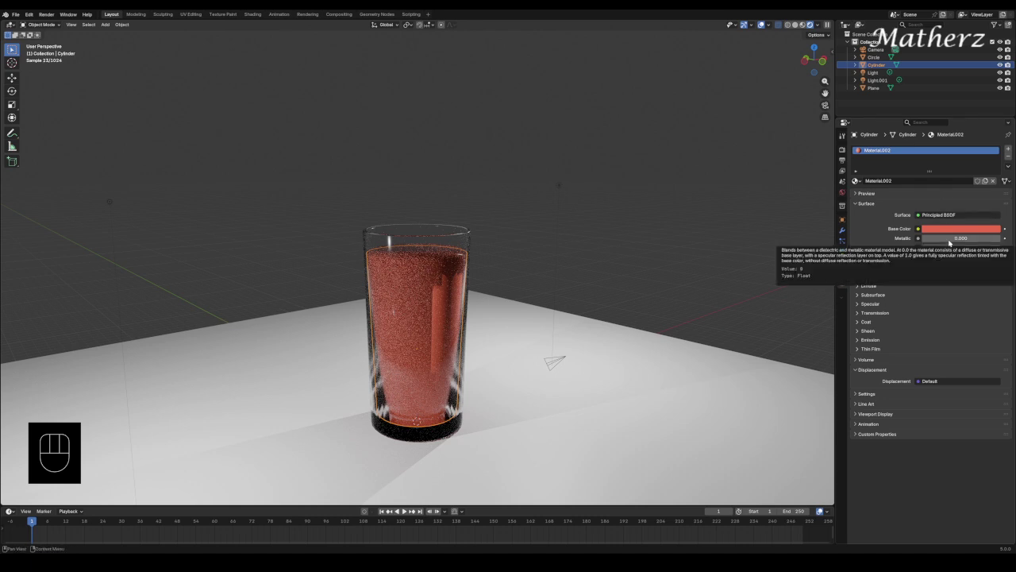
drag(937, 241, 932, 266)
Set the IOR of the outer glass's material to 1.05 and deselect the glass
click(431, 233)
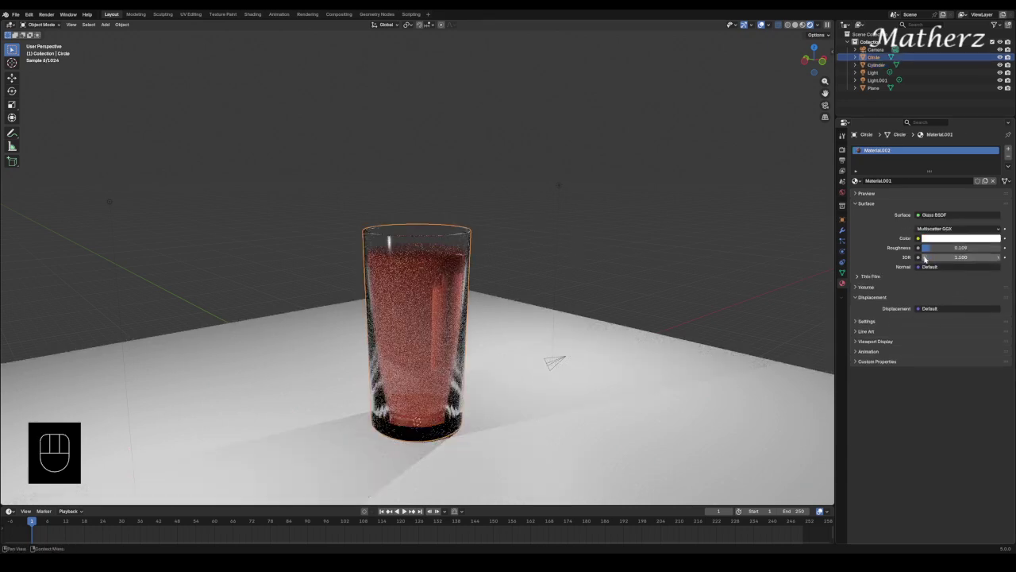
mouse_move(925, 259)
mouse_down()
mouse_move(901, 259)
mouse_move(925, 259)
mouse_up()
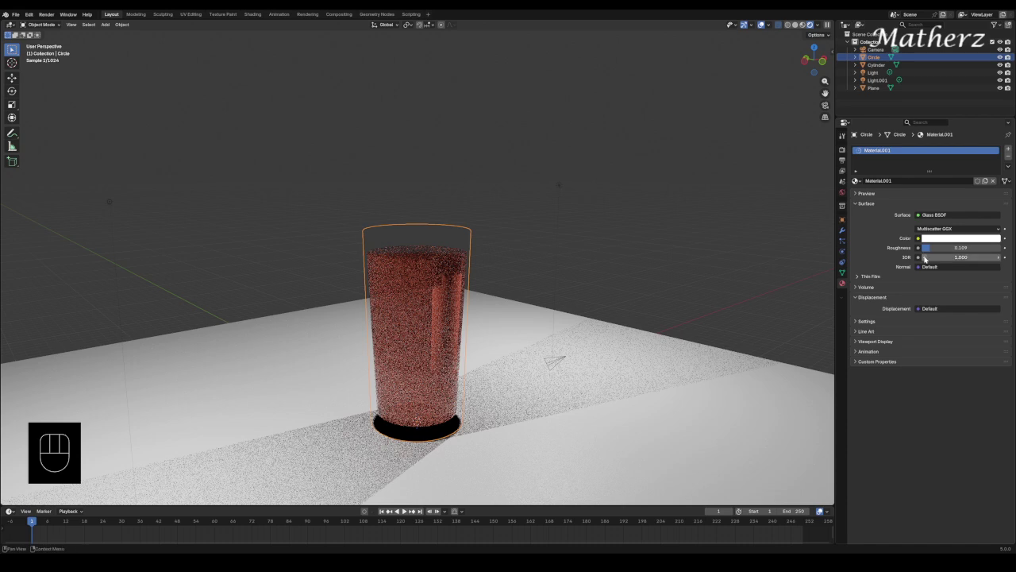
click(999, 257)
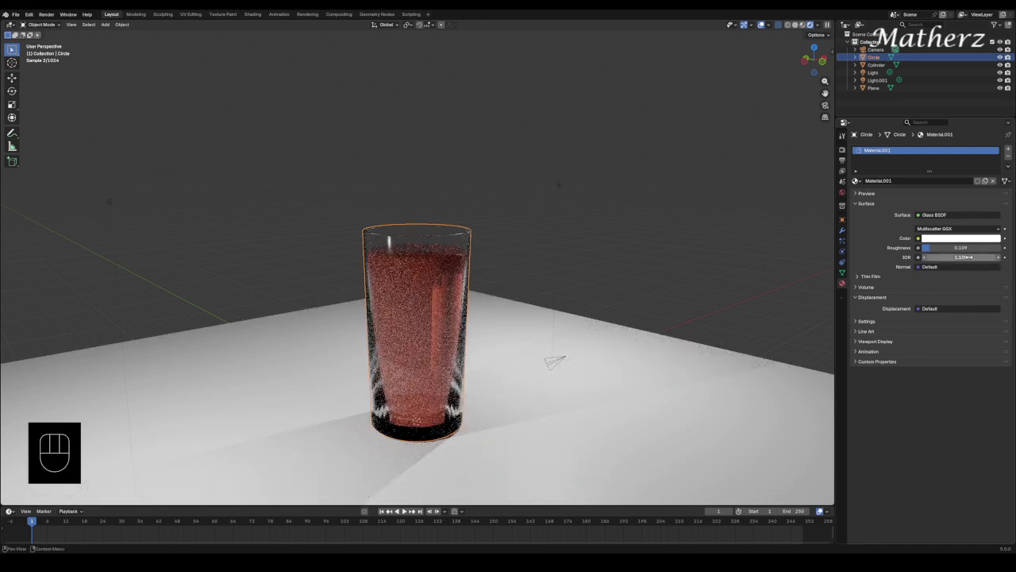
click(990, 256)
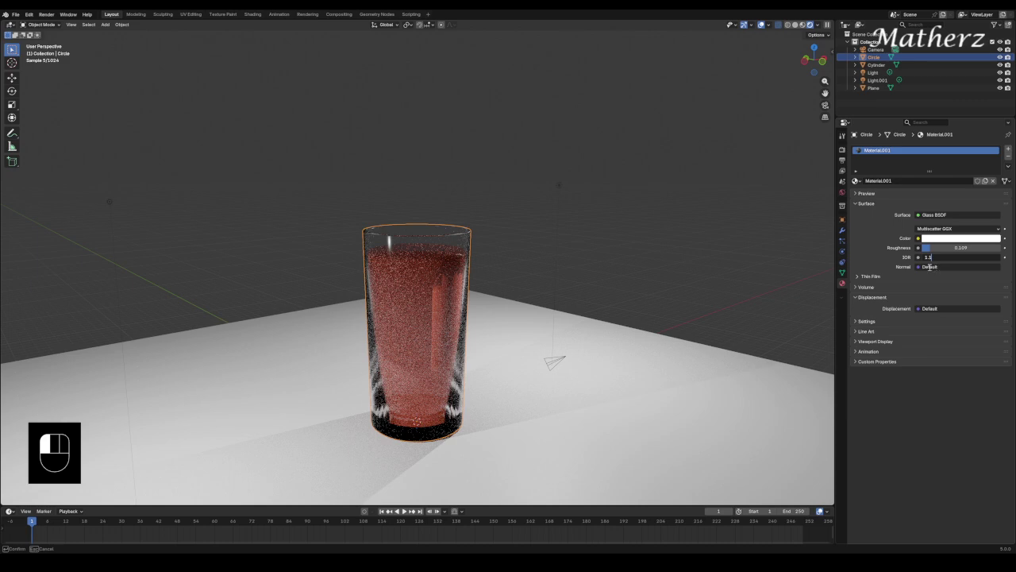
text(1.05)
key(Return)
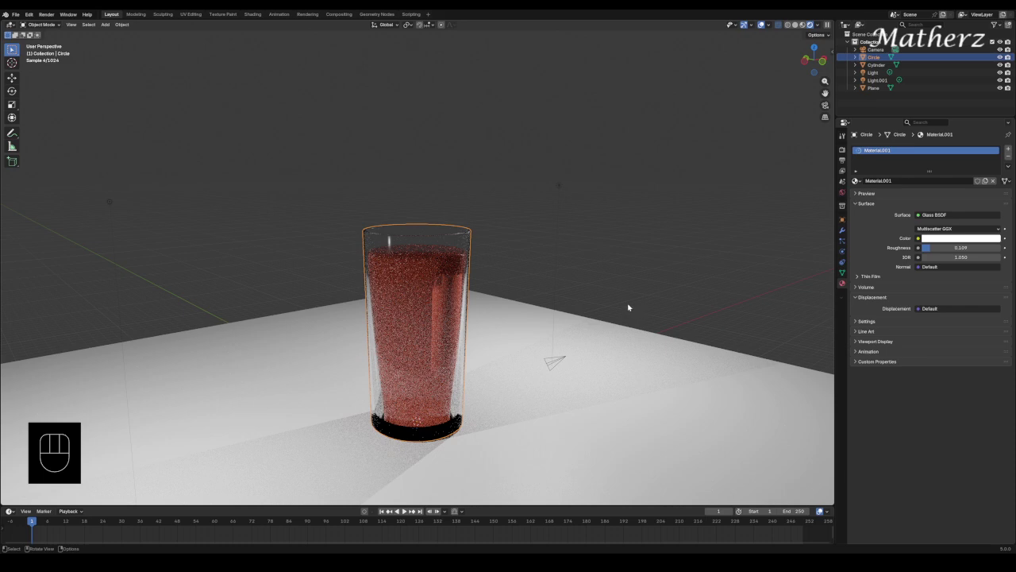
click(533, 257)
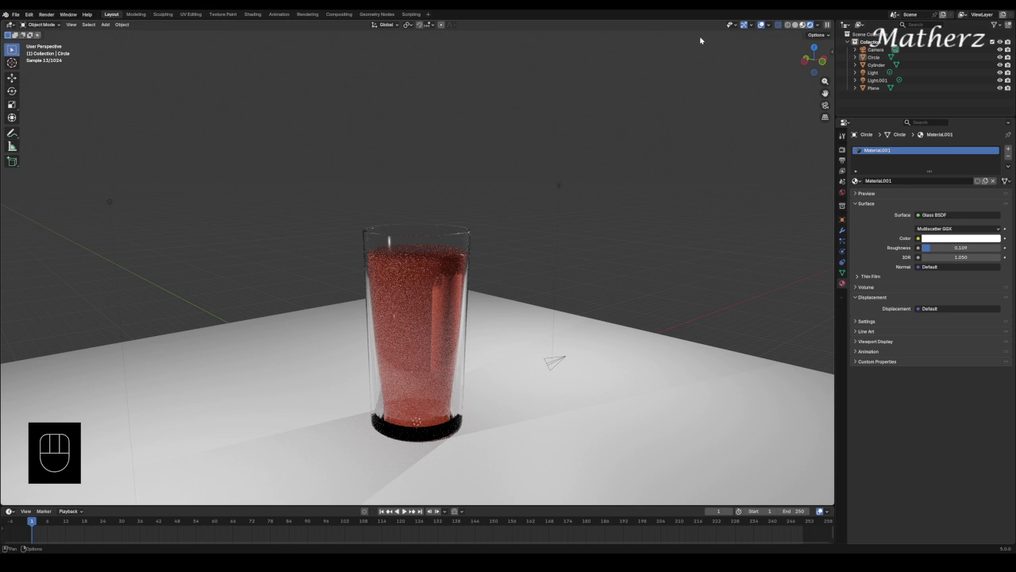
Switch to material preview shading, add a mesh cylinder, and raise it along Z above the glass
click(802, 24)
click(105, 24)
mouse_move(116, 33)
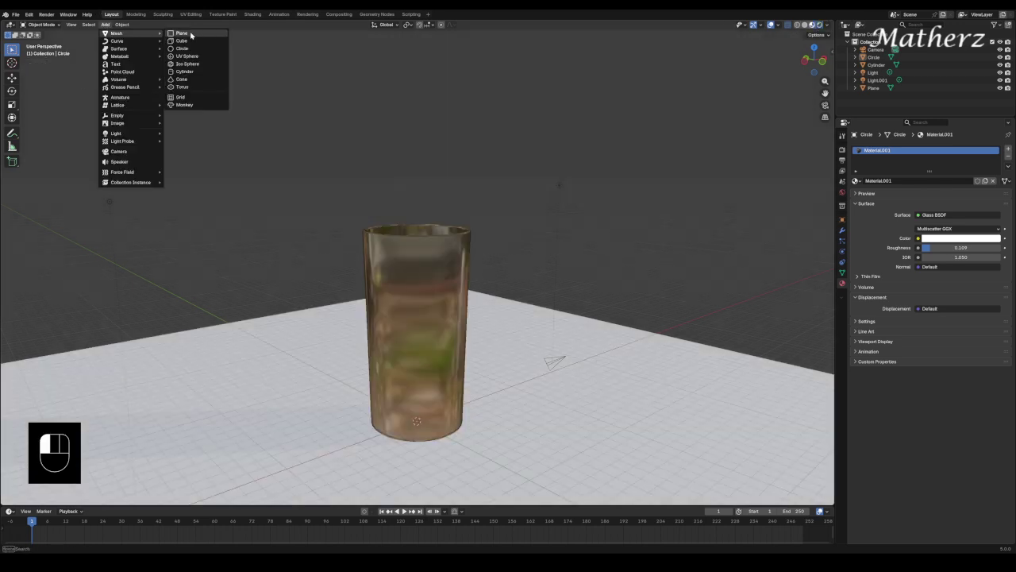
click(208, 72)
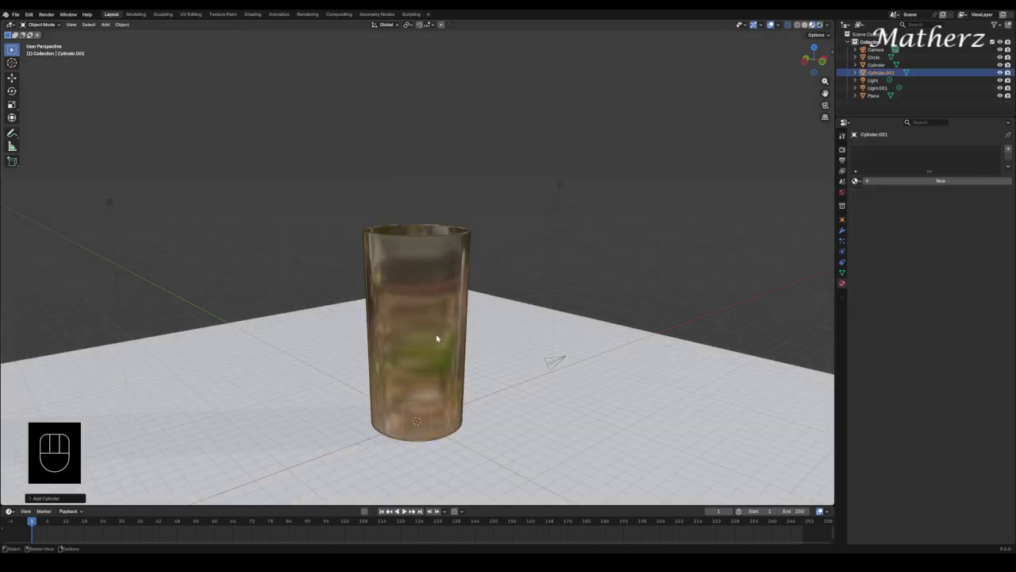
key(g)
key(z)
click(442, 125)
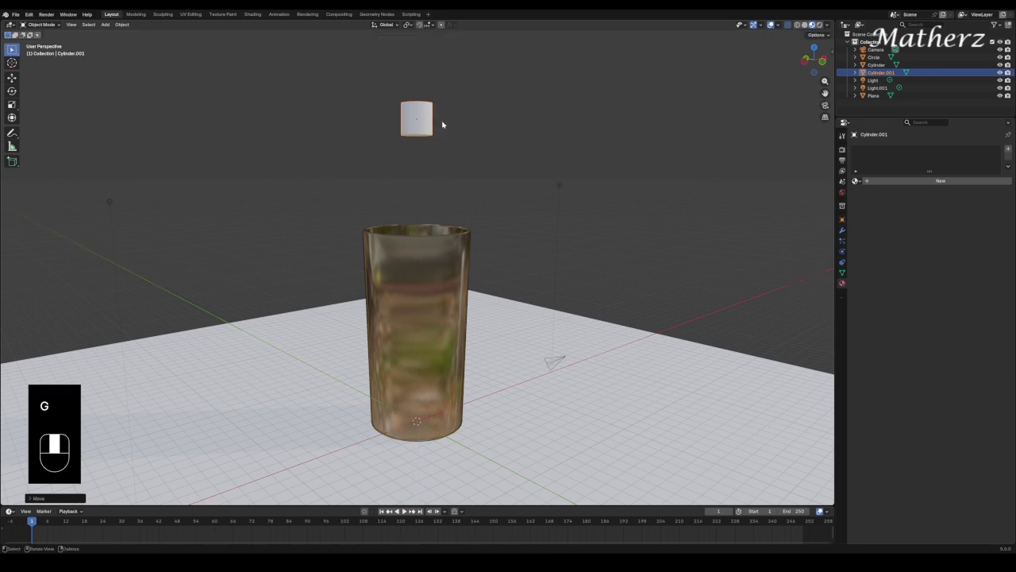
Delete the top and bottom cap faces of the new cylinder in Edit Mode
scroll(431, 124, up, 4)
shift+middle_drag(431, 124, 451, 262)
click(40, 24)
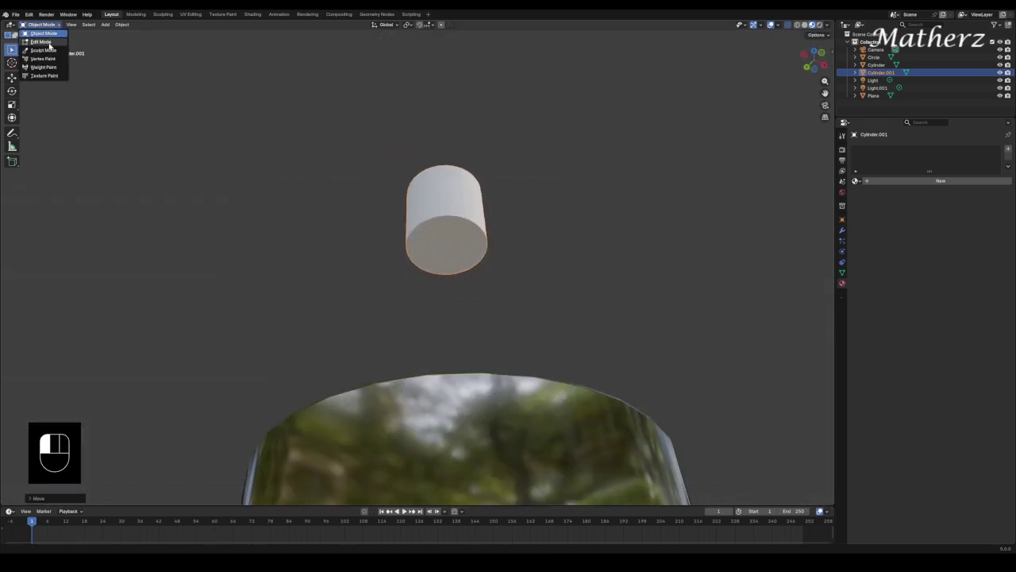
click(41, 45)
click(448, 245)
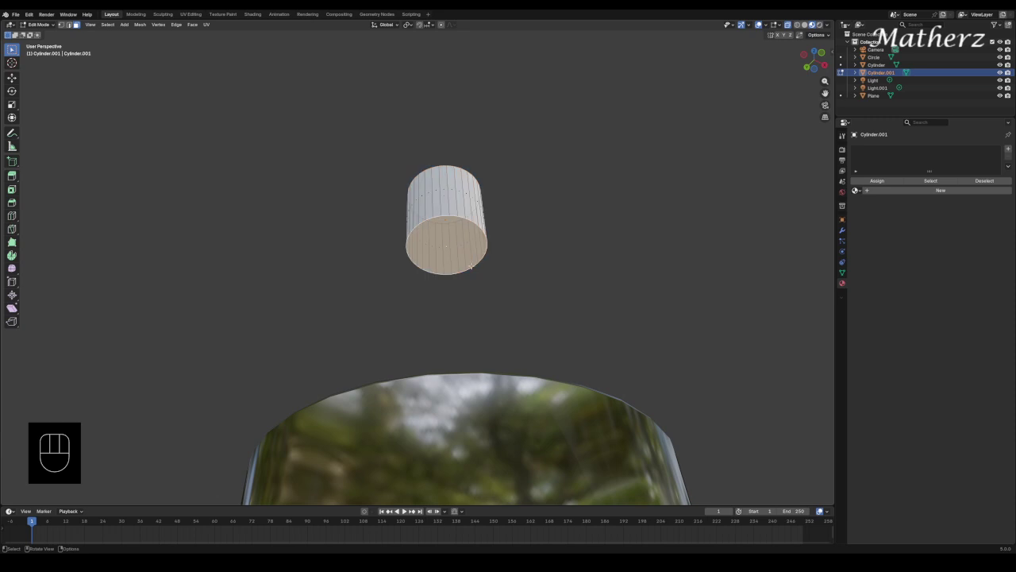
middle_drag(480, 186, 454, 219)
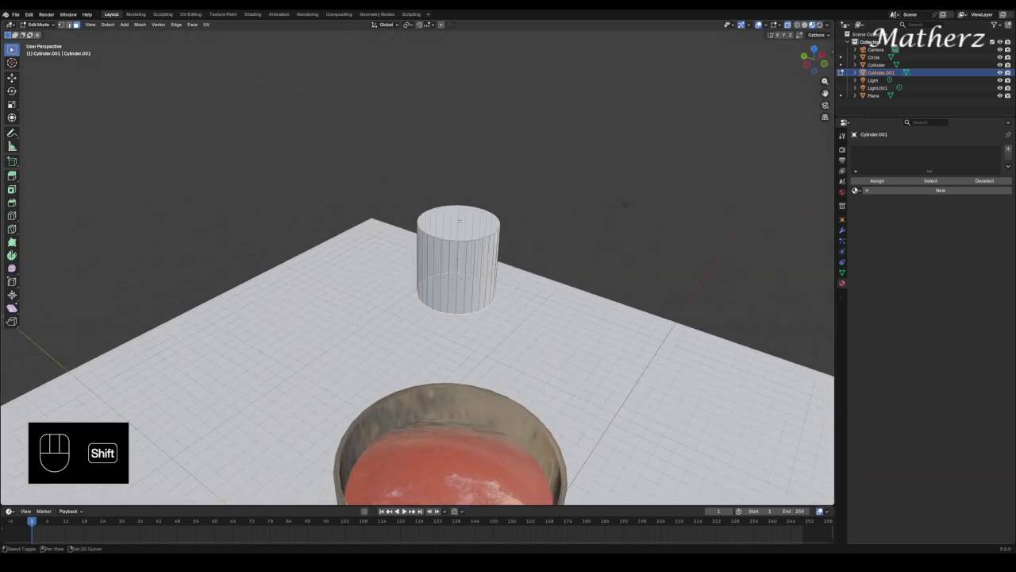
shift+click(459, 220)
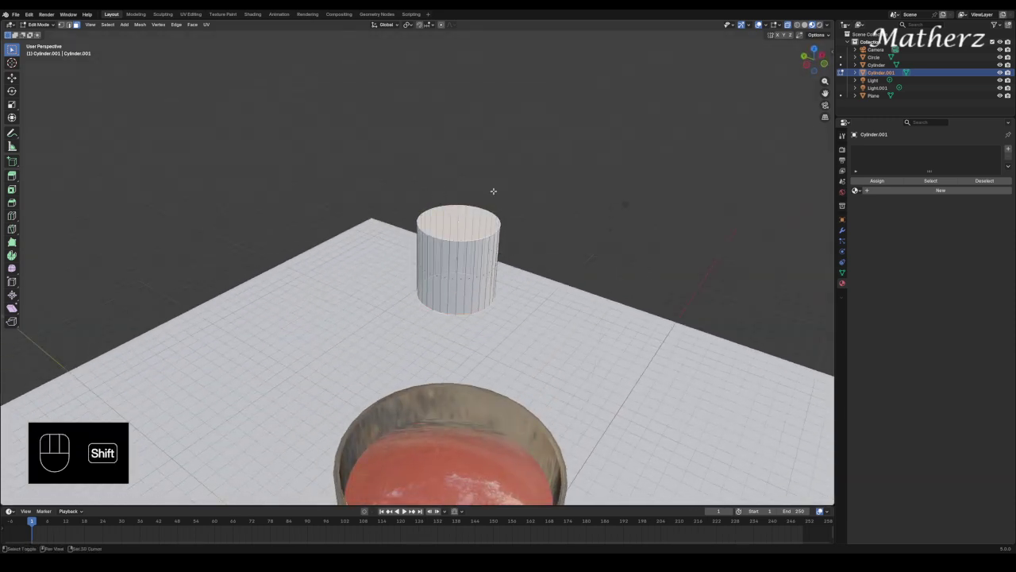
key(Delete)
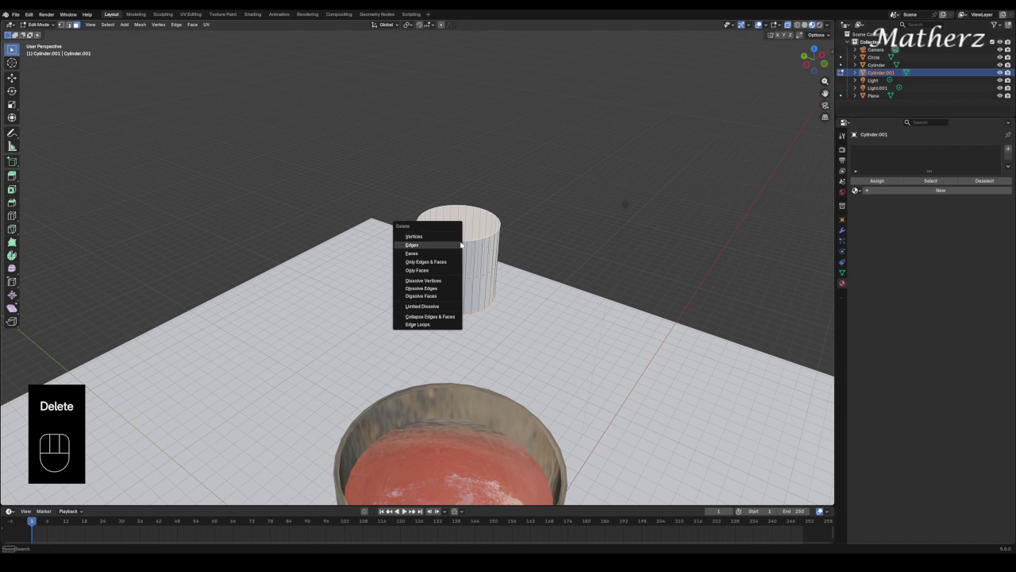
click(445, 252)
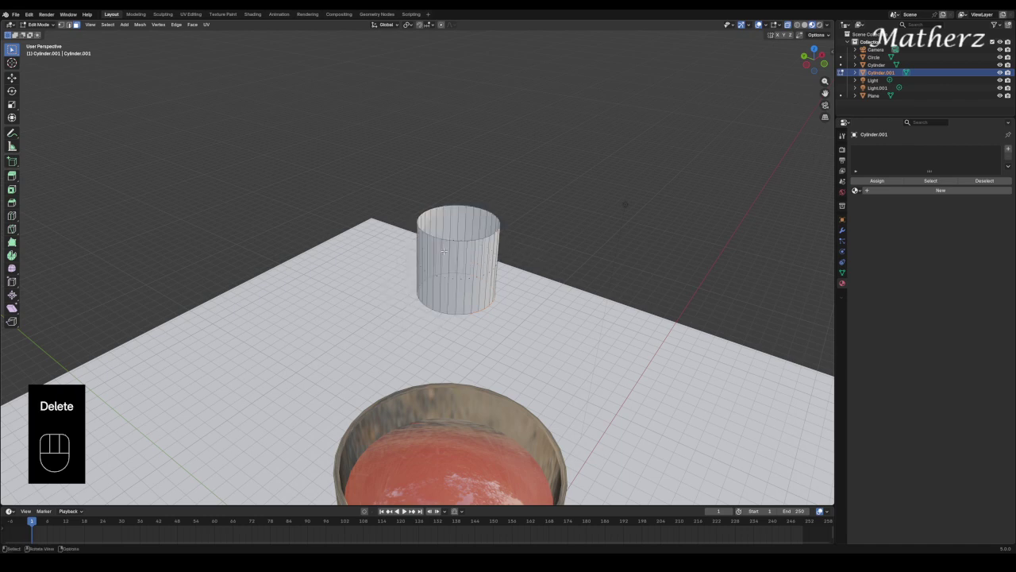
Extrude all of the open cylinder's faces in place and scale the copy slightly inward to form an inner wall
key(a)
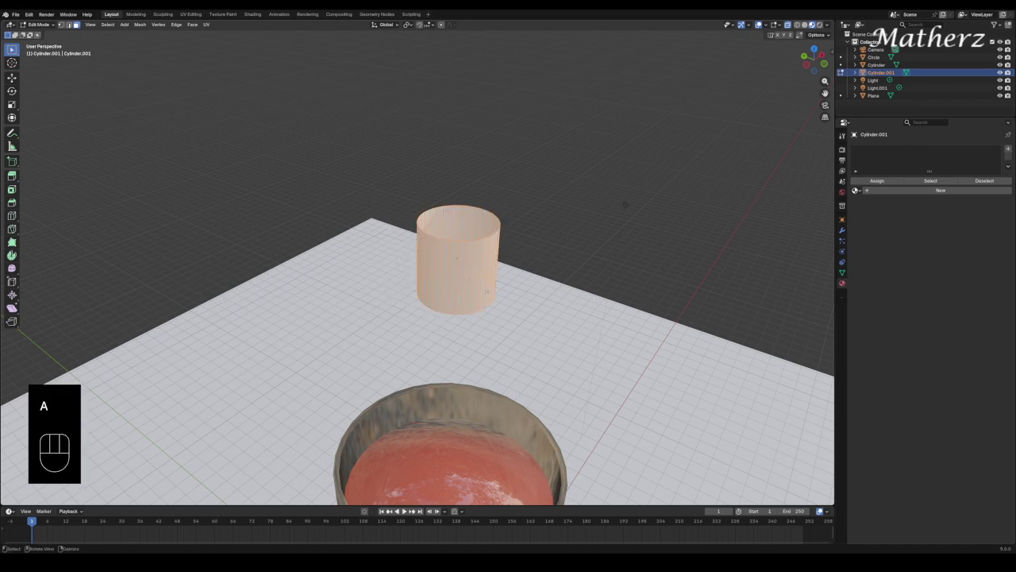
key(e)
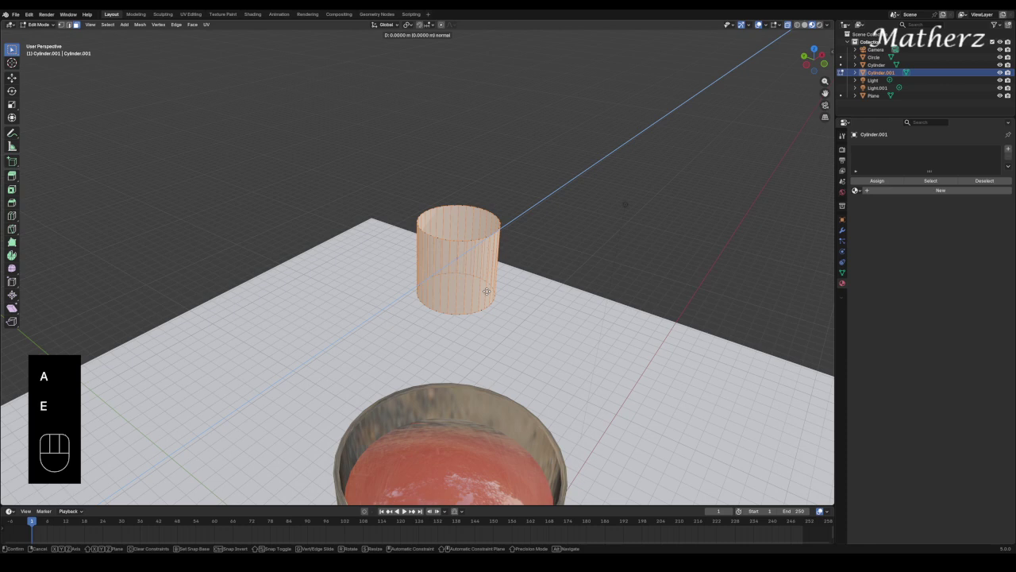
click(487, 291)
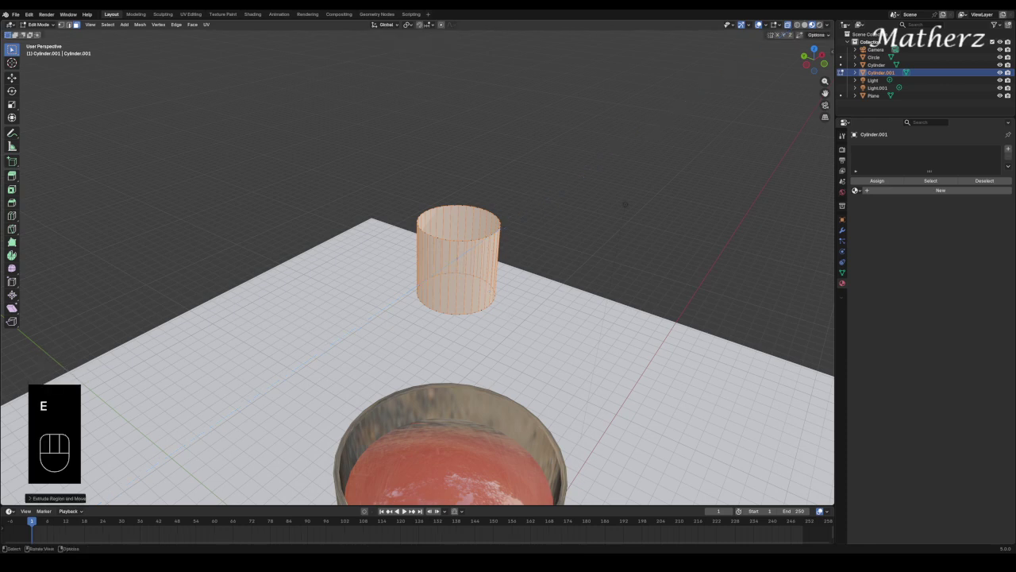
key(s)
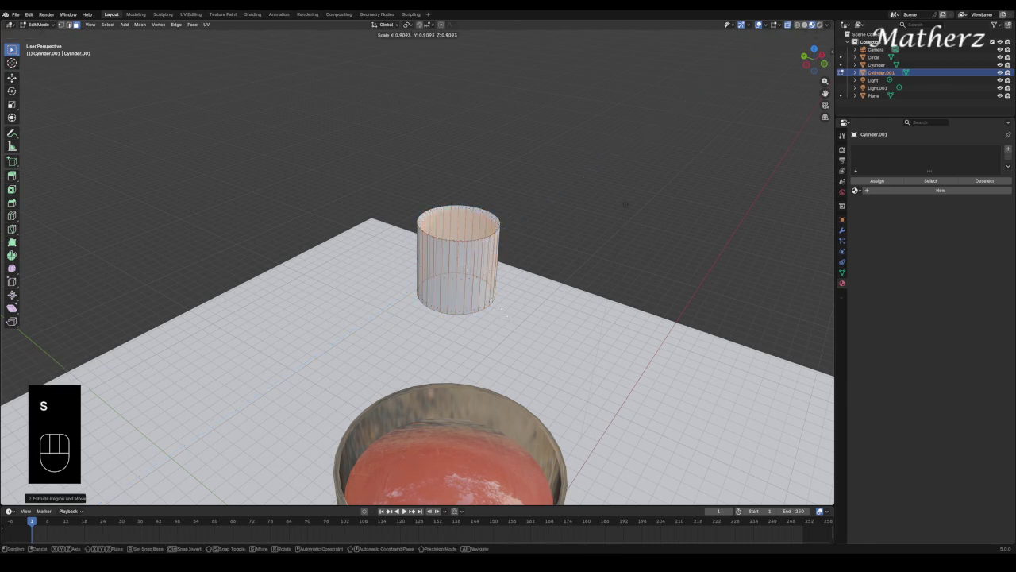
click(504, 314)
Scale the inner wall along Z by about 1.1 so its rims line up with the outer wall
middle_drag(504, 314, 482, 282)
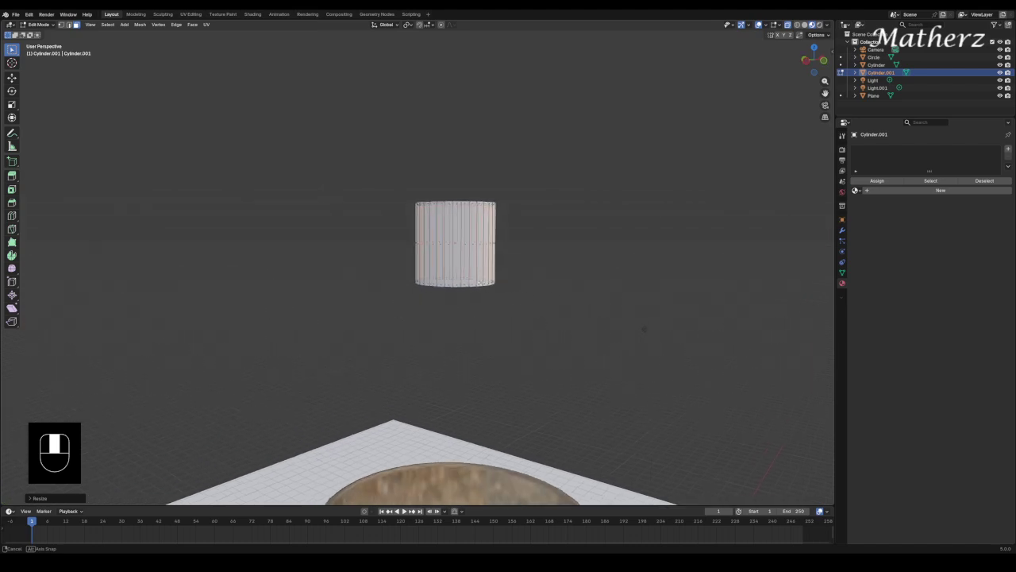
scroll(482, 280, up, 6)
shift+middle_drag(506, 181, 478, 231)
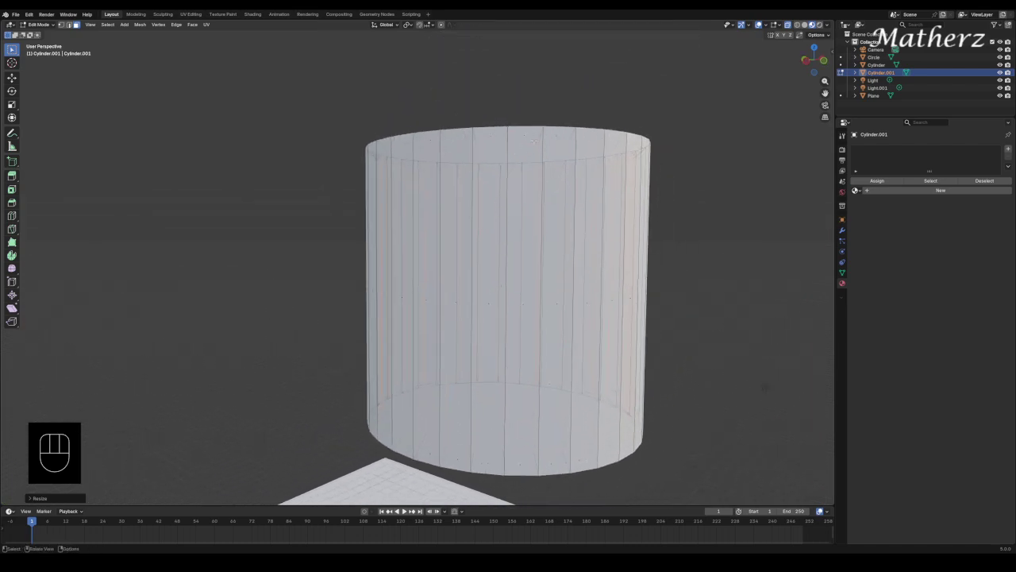
key(s)
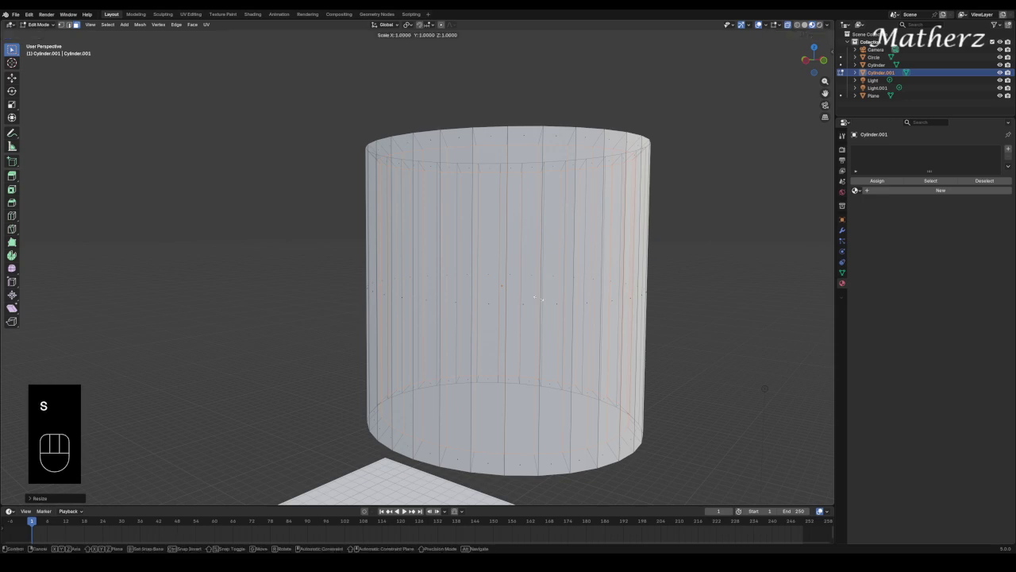
middle_drag(539, 298, 543, 302)
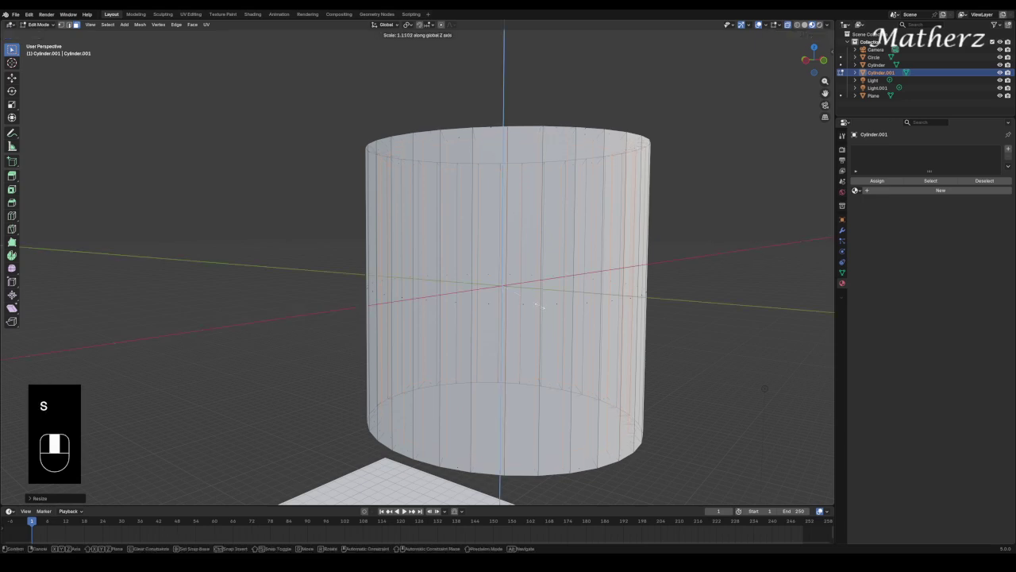
click(537, 304)
Deselect the inner wall, return to Object Mode, and shade the hollow cylinder smooth
scroll(538, 304, down, 5)
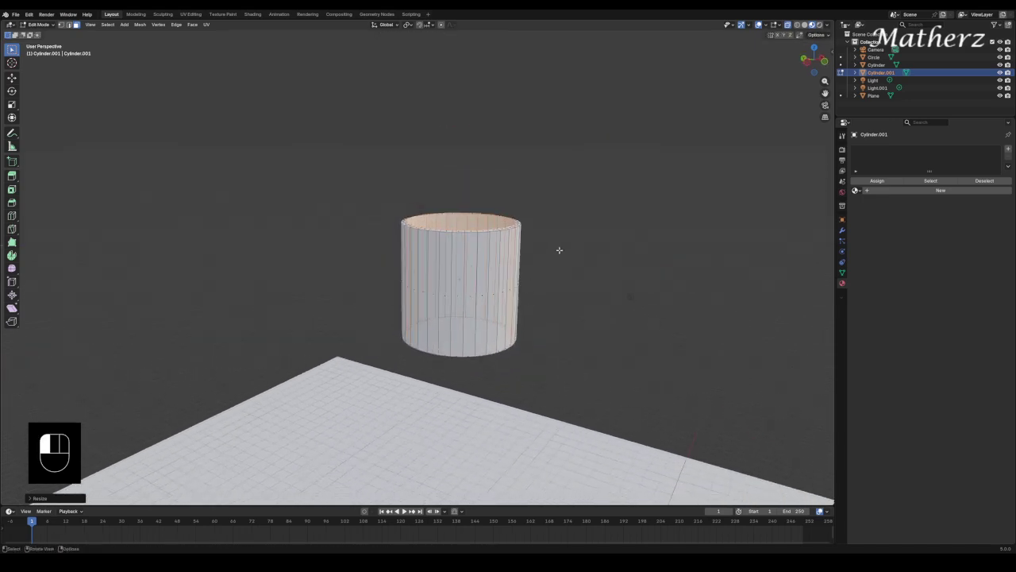
click(559, 251)
scroll(491, 189, down, 1)
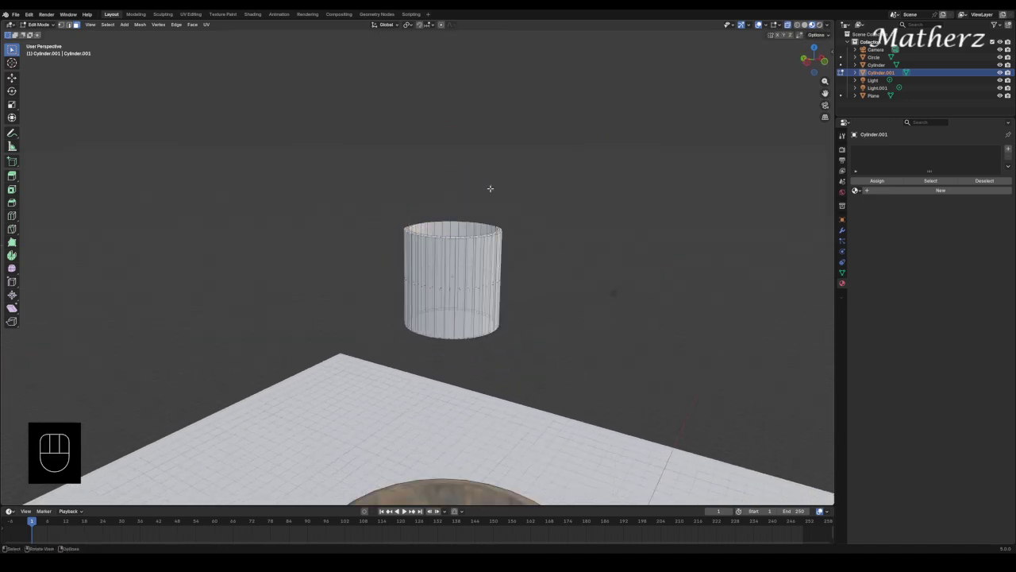
click(47, 23)
click(46, 38)
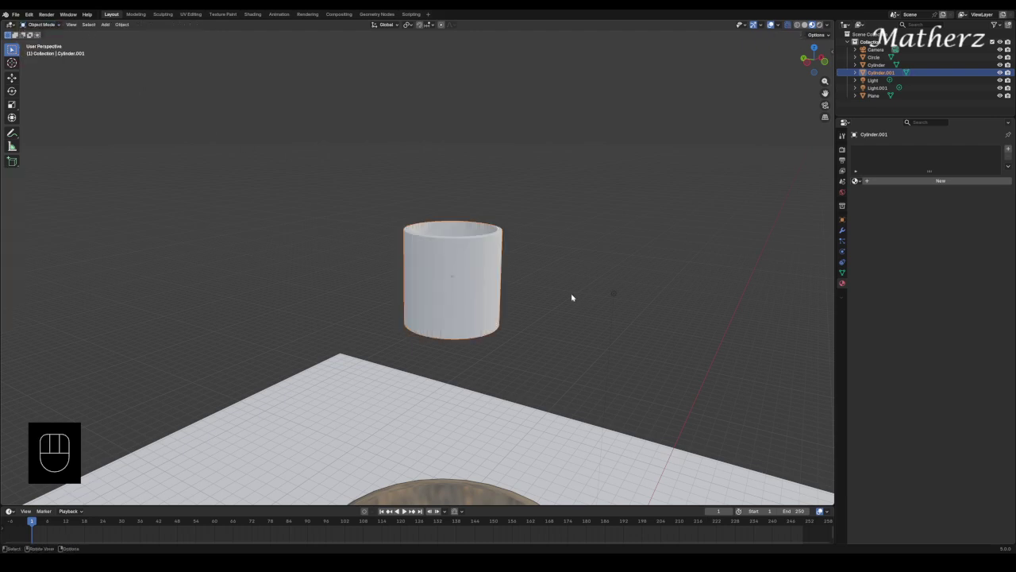
scroll(572, 298, down, 1)
right_click(441, 254)
click(442, 254)
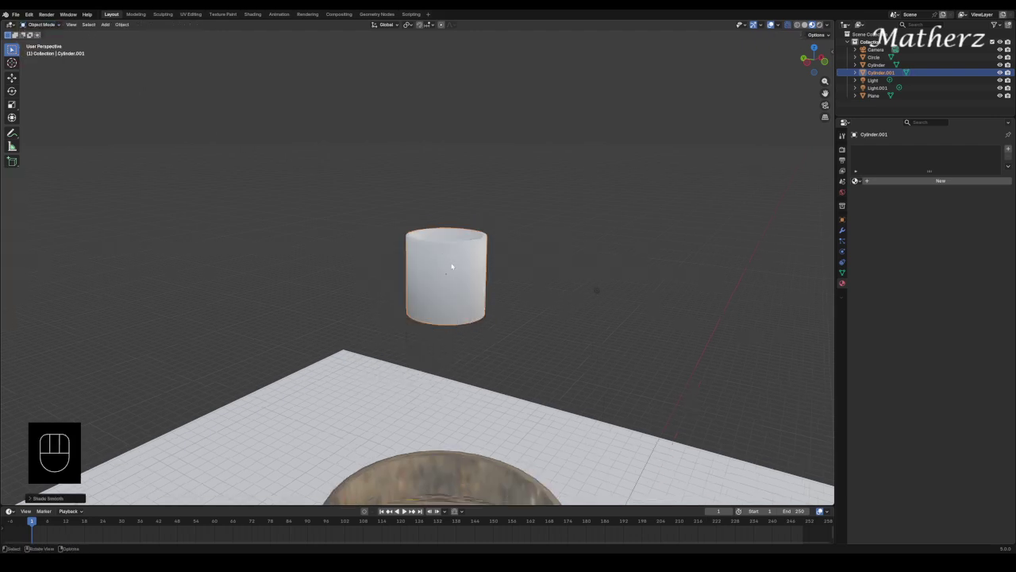
Stretch the hollow cylinder along Z into a long straw, and scale it down uniformly
scroll(484, 302, down, 4)
key(s)
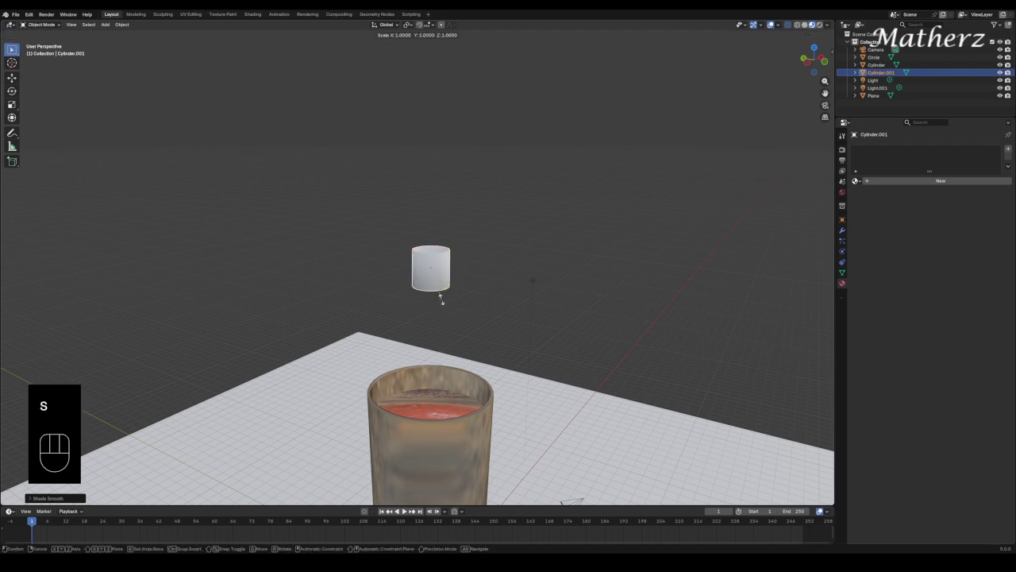
key(z)
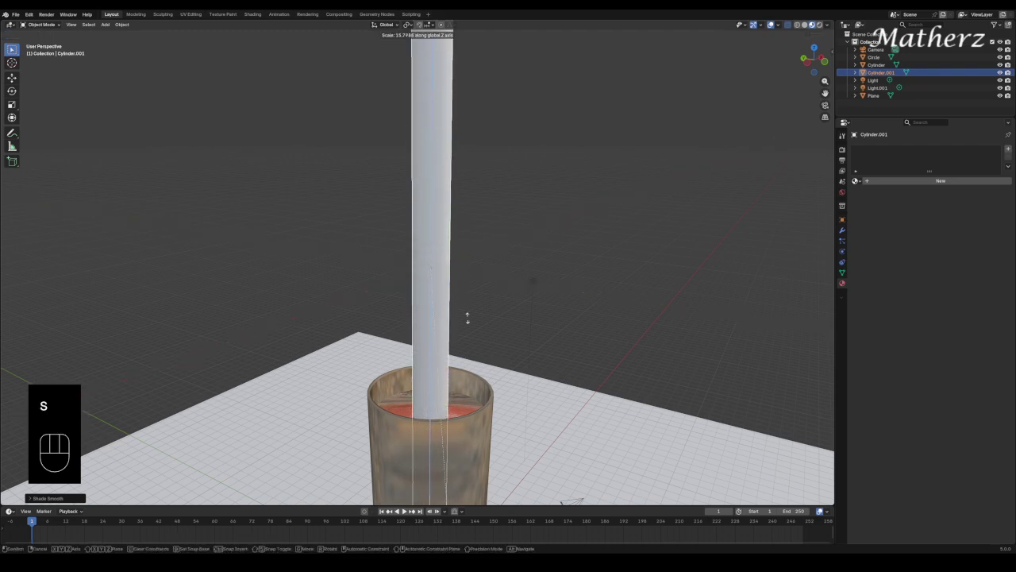
click(471, 352)
scroll(445, 216, down, 3)
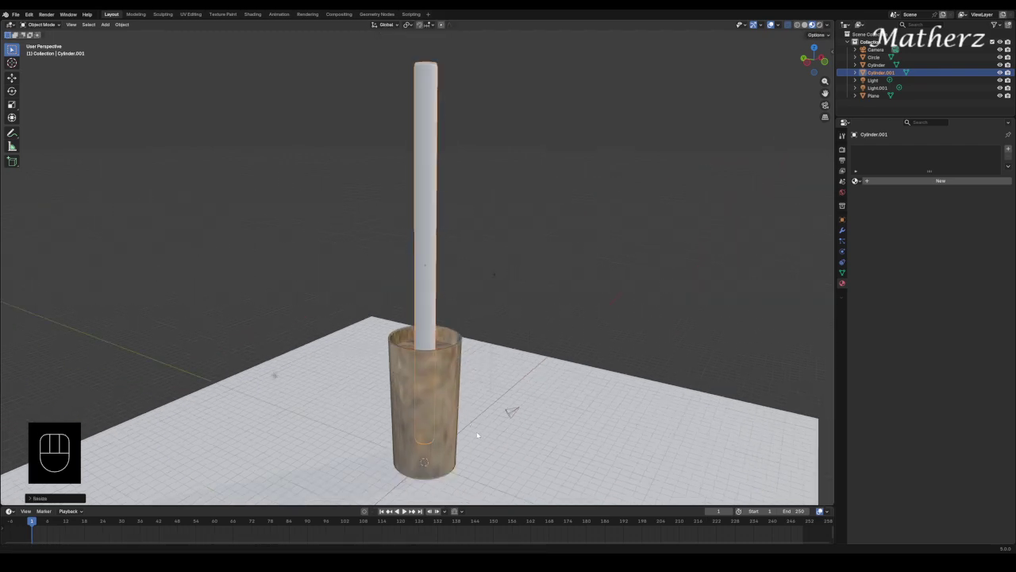
key(s)
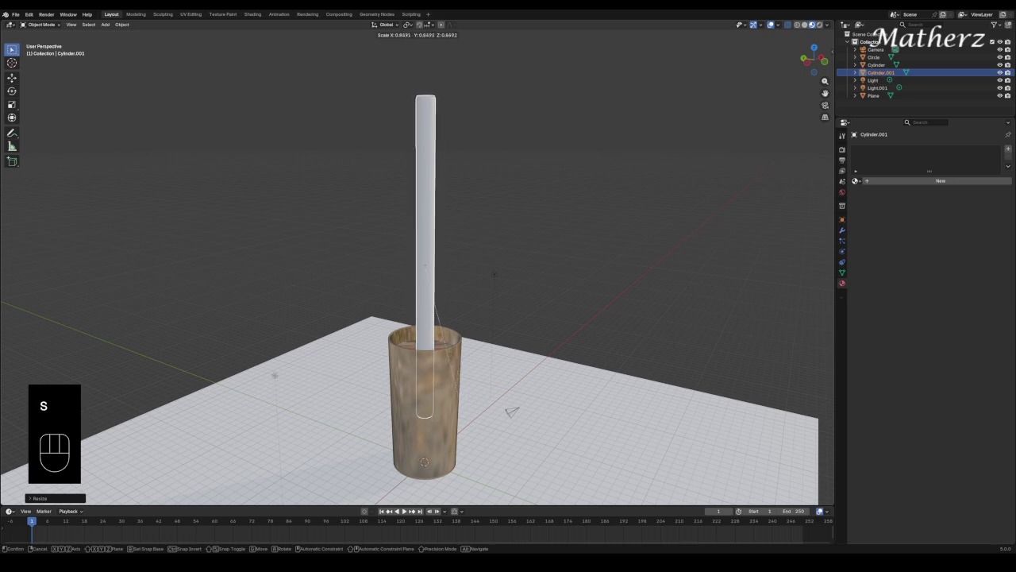
click(432, 324)
Tilt the straw by rotating it about the global X axis
middle_drag(386, 370, 420, 346)
key(r)
key(x)
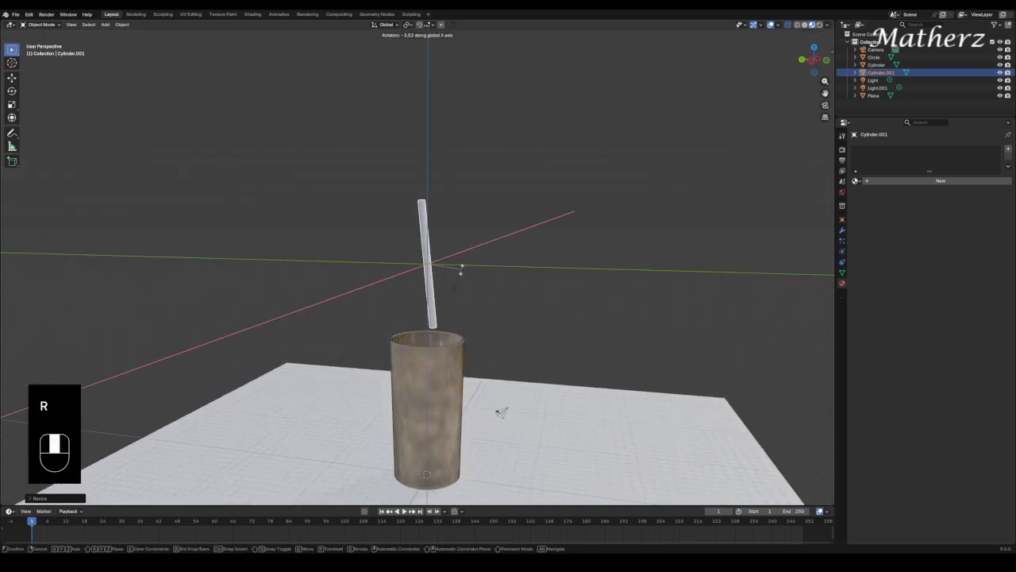
click(447, 276)
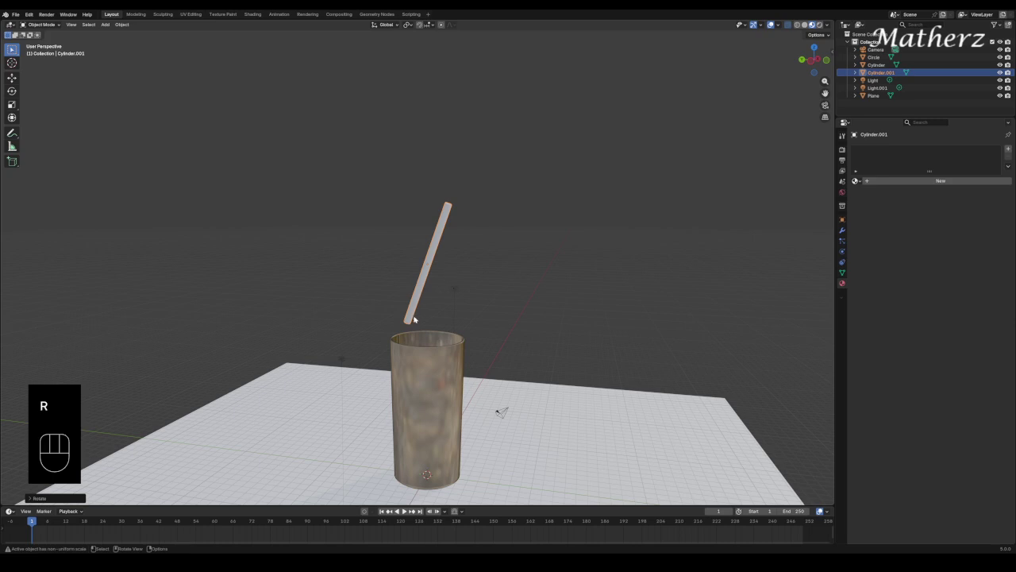
Lengthen the tilted straw and move it down so its lower part sits inside the glass
key(s)
middle_drag(414, 322, 468, 363)
click(434, 337)
key(g)
click(477, 334)
key(g)
click(460, 423)
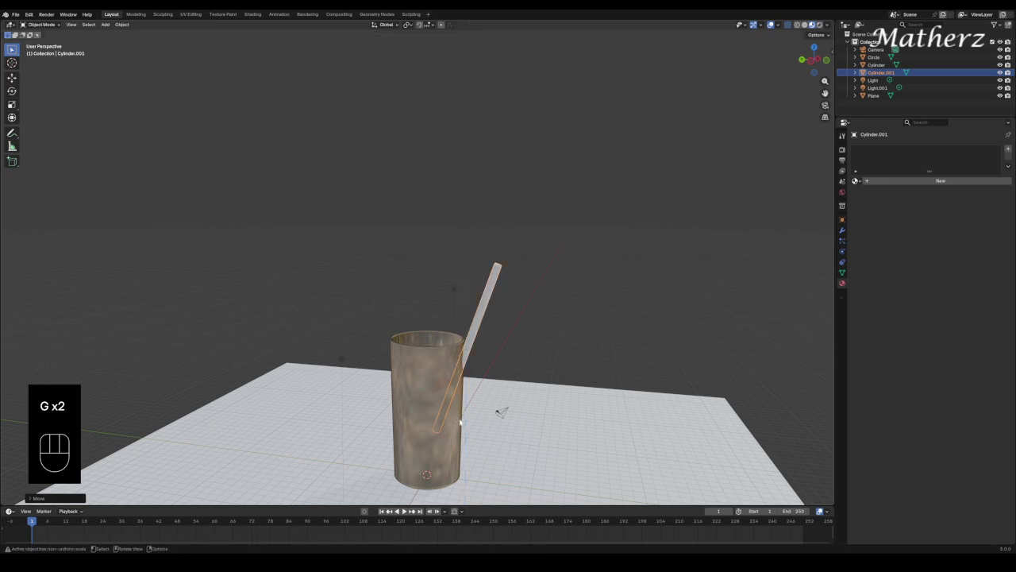
Rotate the straw to a more upright tilt and reposition it lower, resting inside the glass rim
key(r)
mouse_move(488, 345)
middle_down()
mouse_move(497, 335)
mouse_move(471, 339)
middle_up()
click(498, 347)
key(g)
key(g)
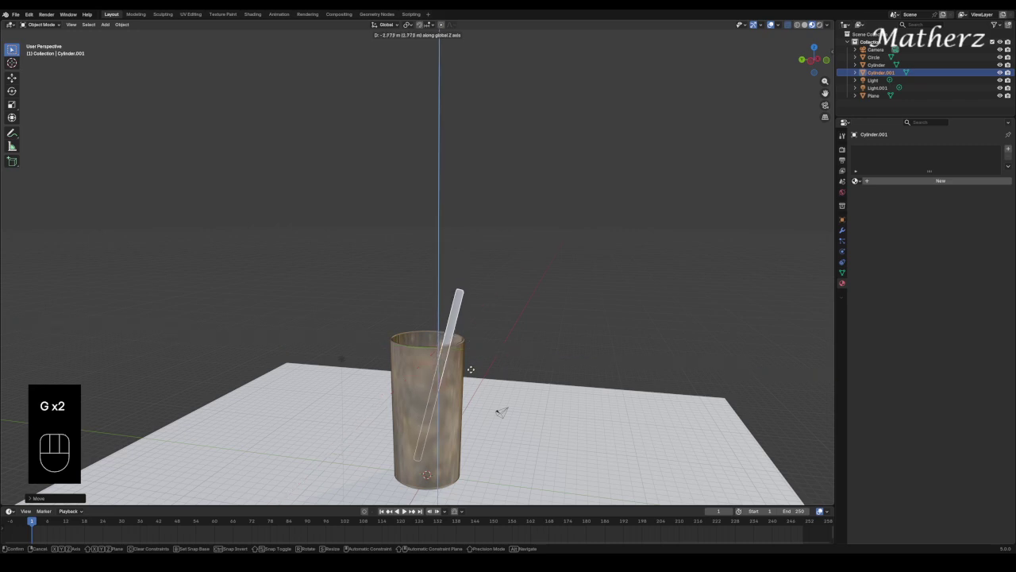
click(620, 255)
In a front wireframe view, lower the straw along Z until its end reaches the glass's inner bottom
key(KP_1)
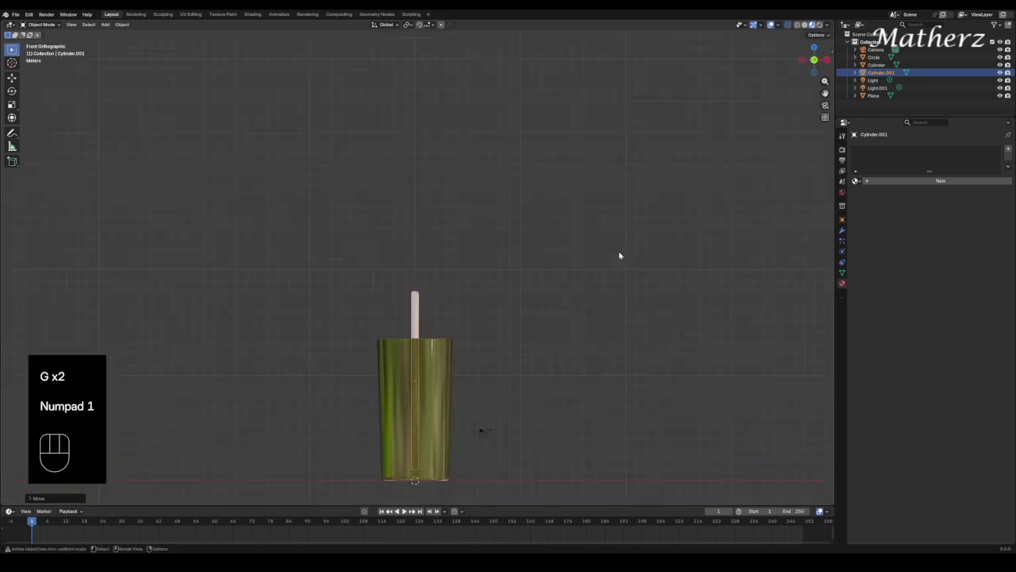
scroll(428, 381, up, 2)
mouse_move(419, 410)
shift+middle_down()
mouse_move(482, 304)
mouse_move(537, 161)
shift+middle_up()
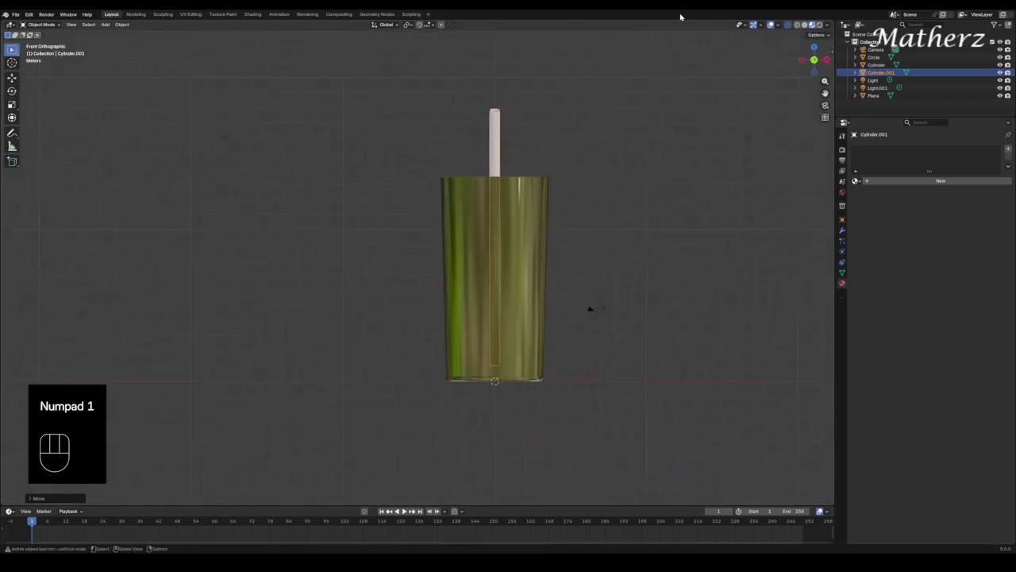
click(796, 25)
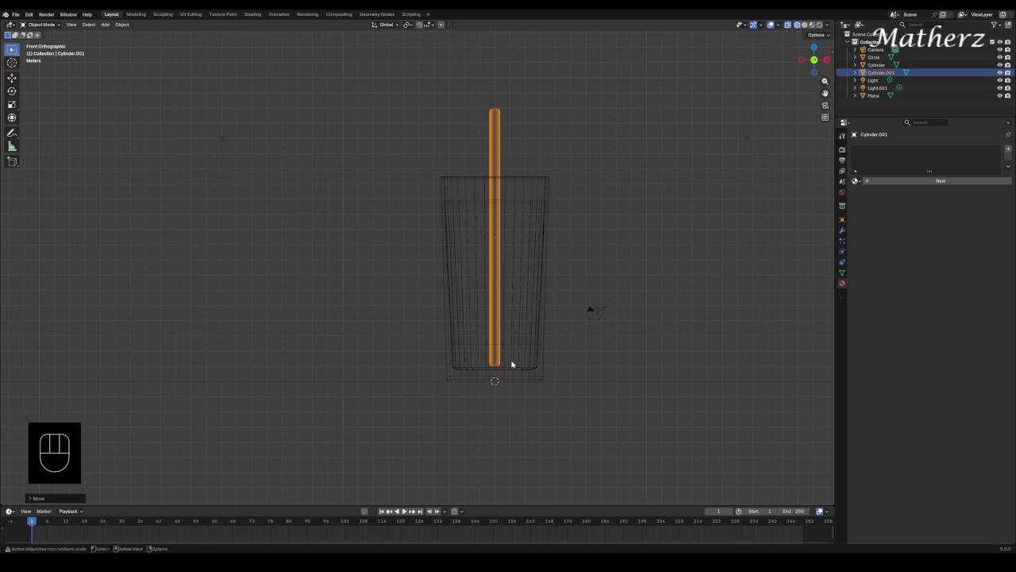
scroll(556, 389, up, 3)
shift+middle_drag(598, 413, 532, 295)
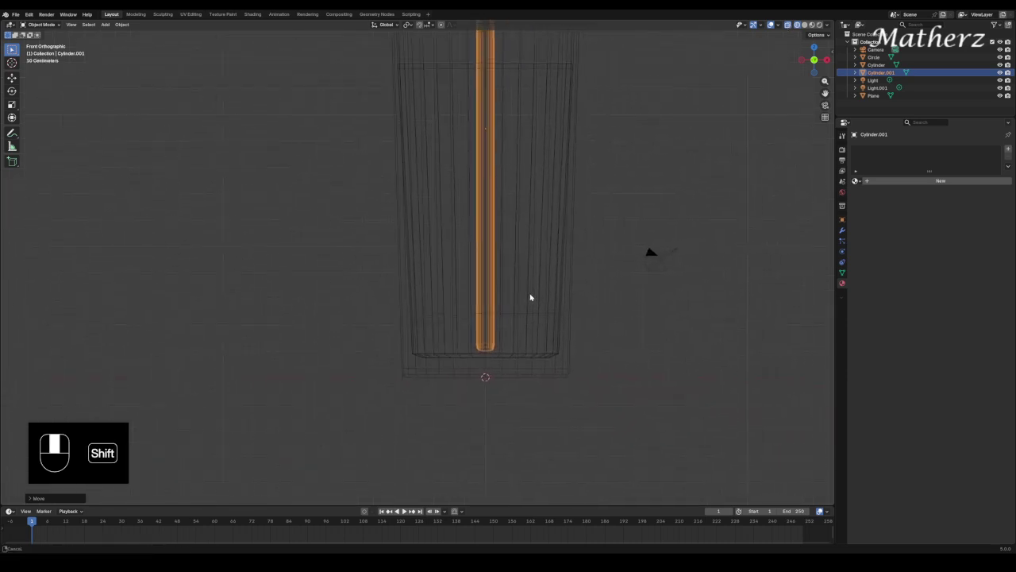
key(g)
middle_click(486, 337)
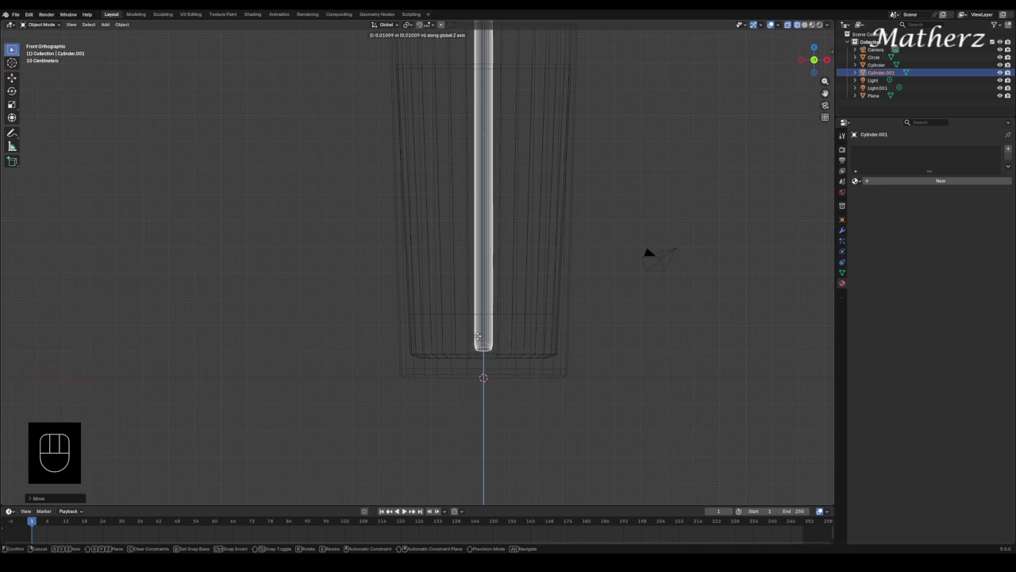
click(480, 343)
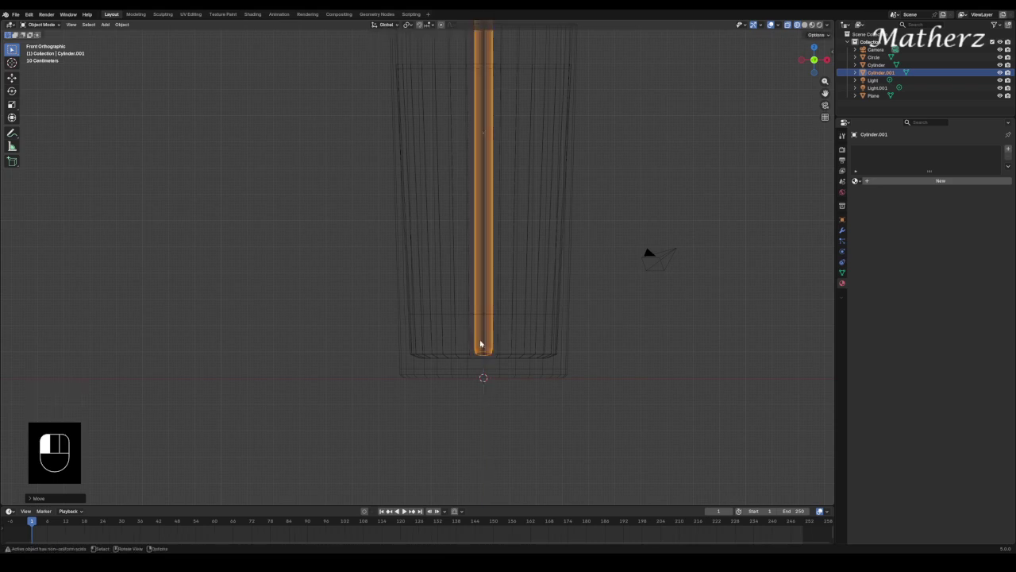
Deselect the straw and preview the glass with it in rendered shading from an angled view
middle_drag(675, 231, 491, 199)
scroll(428, 191, up, 2)
click(549, 155)
scroll(416, 176, up, 1)
click(819, 25)
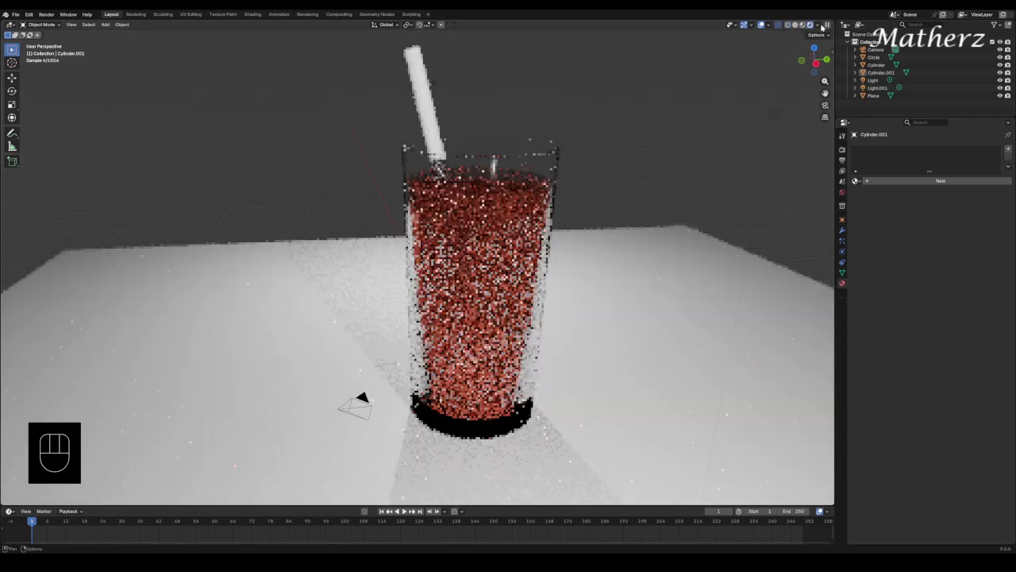
Create a new material for the straw and set its base color to black (#000000FF)
click(425, 99)
click(941, 181)
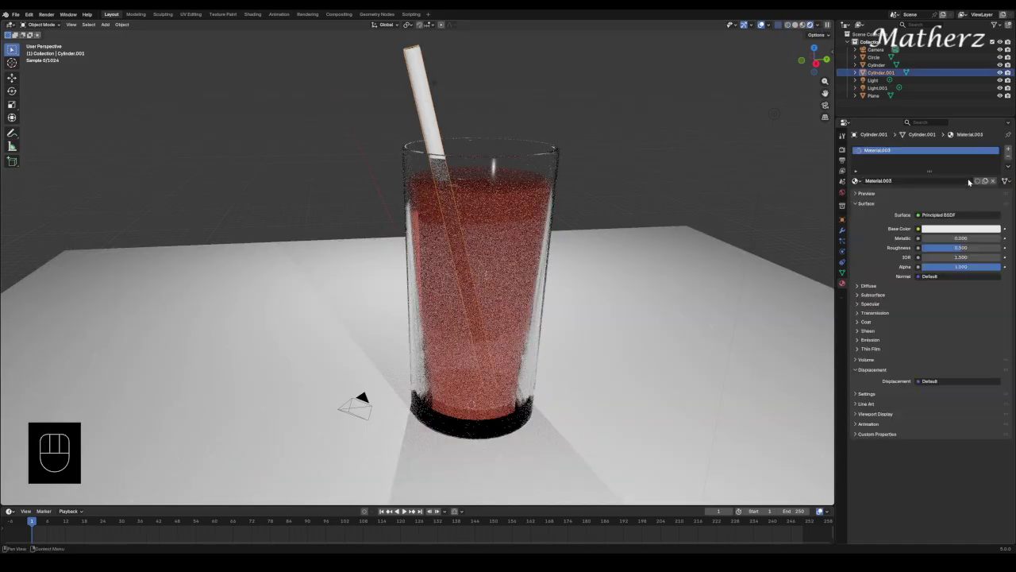
click(972, 230)
drag(995, 144, 995, 157)
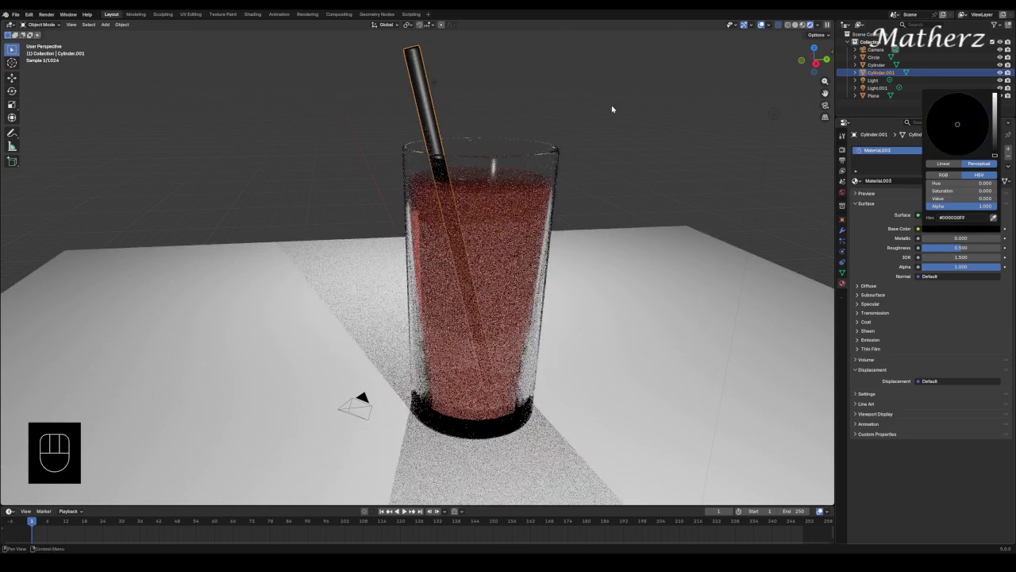
Set the straw material's roughness to 0.744 and select the outer glass to inspect it from a slightly higher angle
drag(949, 248, 982, 247)
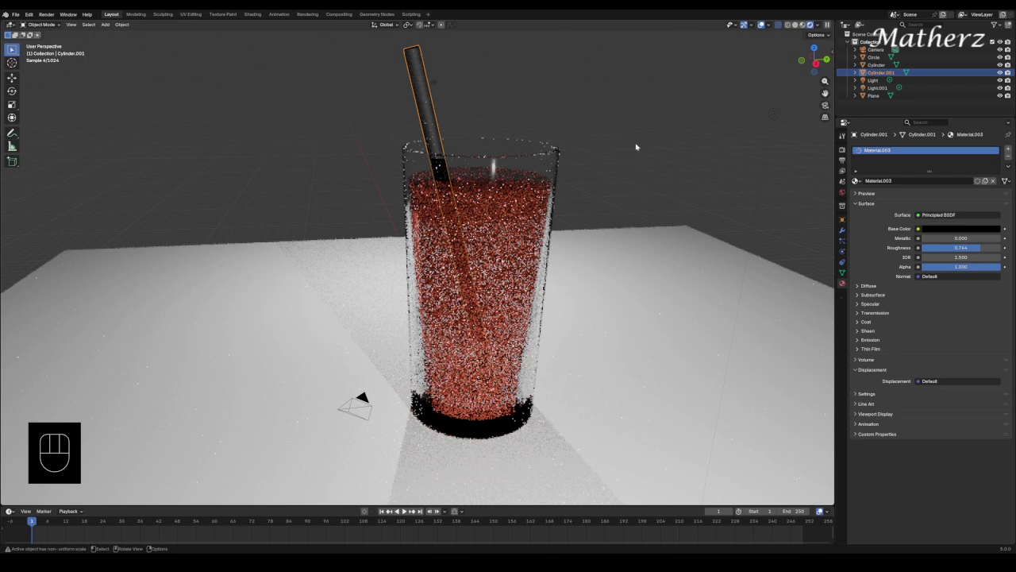
click(499, 184)
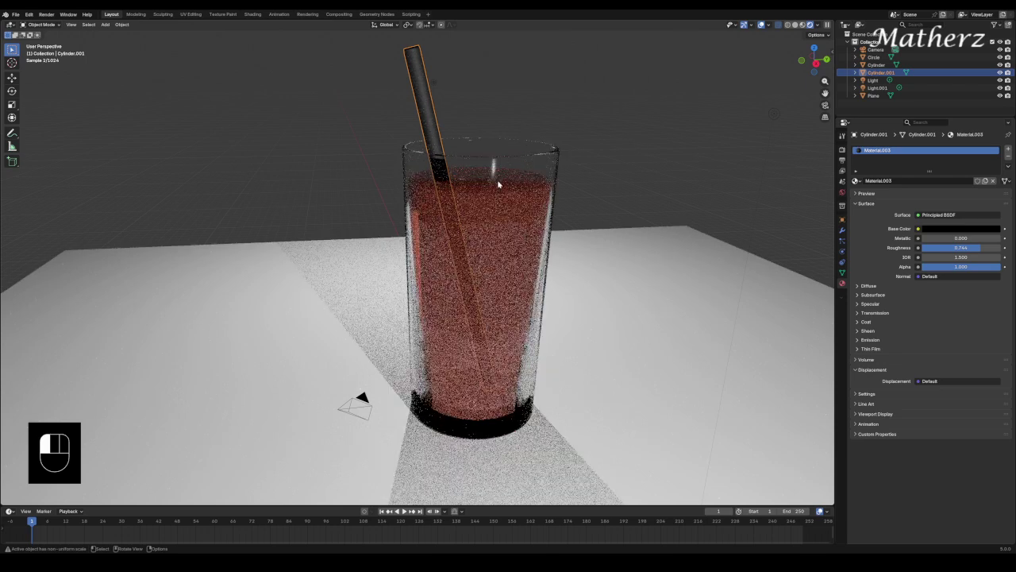
click(502, 182)
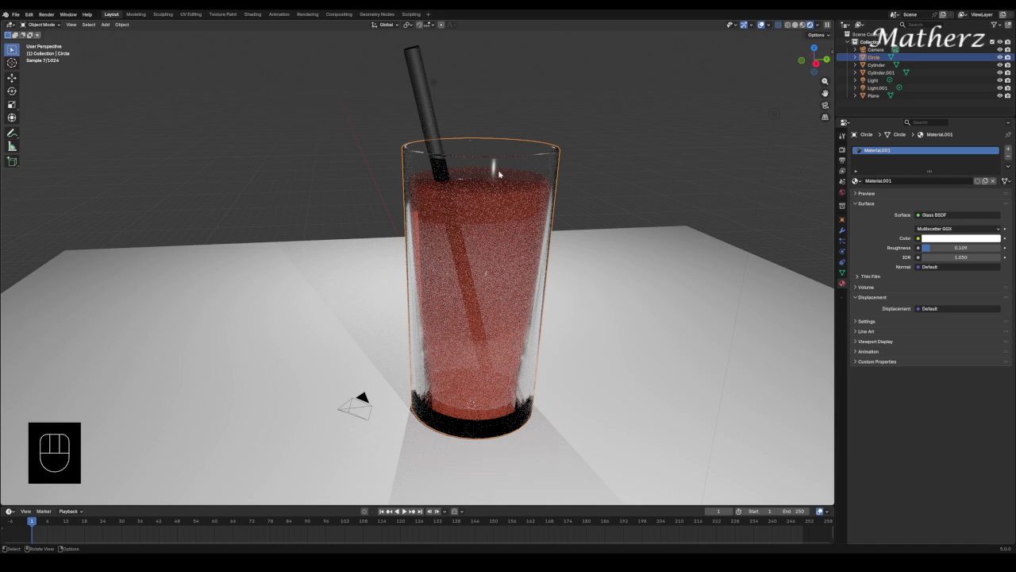
middle_drag(502, 182, 491, 195)
click(496, 185)
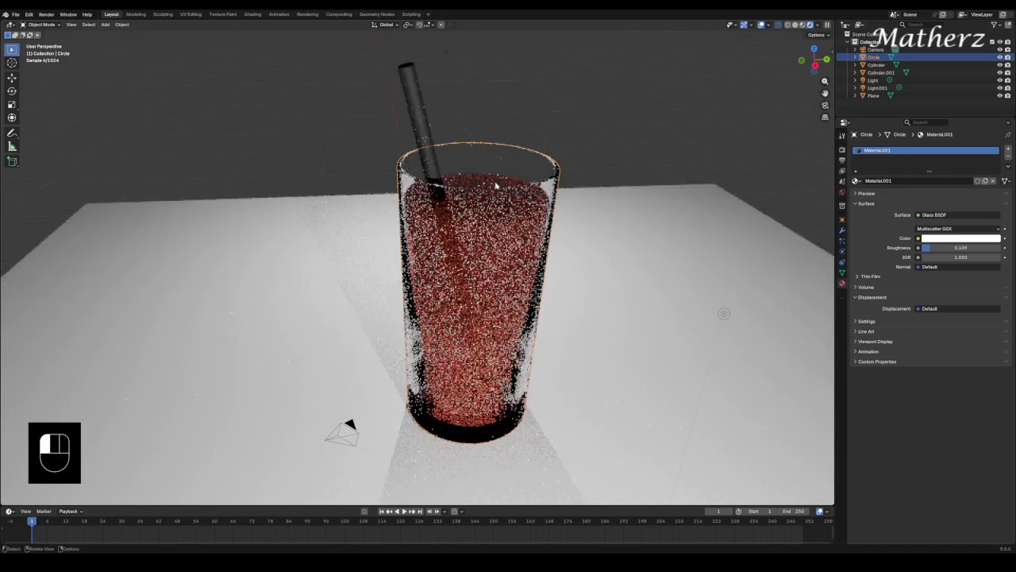
Set the red drink's material to roughness 0.134, IOR 1.500 and alpha 1.000
click(528, 251)
middle_drag(529, 252, 528, 231)
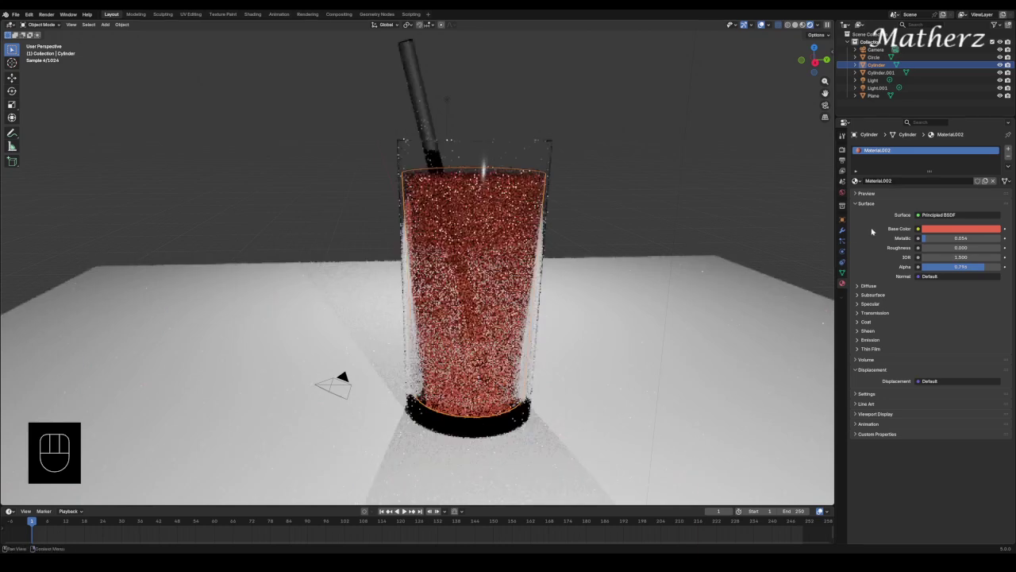
drag(953, 247, 972, 247)
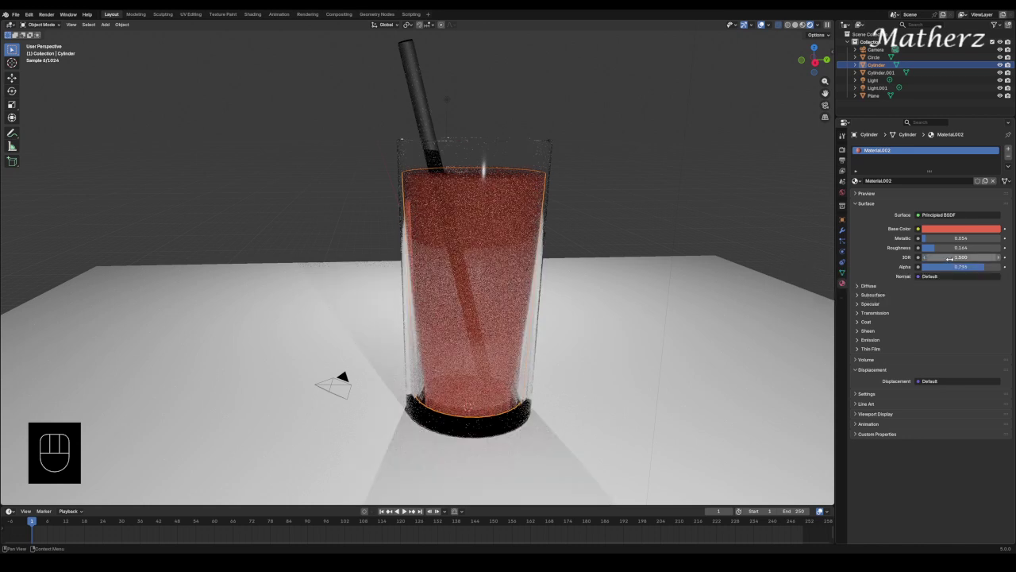
mouse_move(950, 258)
mouse_down()
mouse_move(975, 258)
mouse_move(950, 258)
mouse_up()
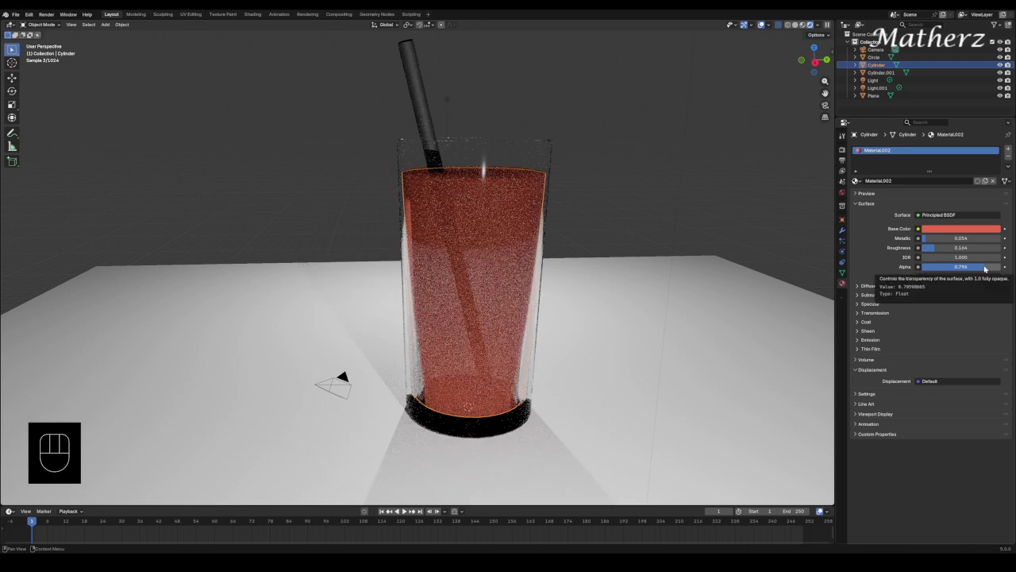
mouse_move(965, 257)
mouse_down()
mouse_move(933, 250)
mouse_move(971, 268)
mouse_up()
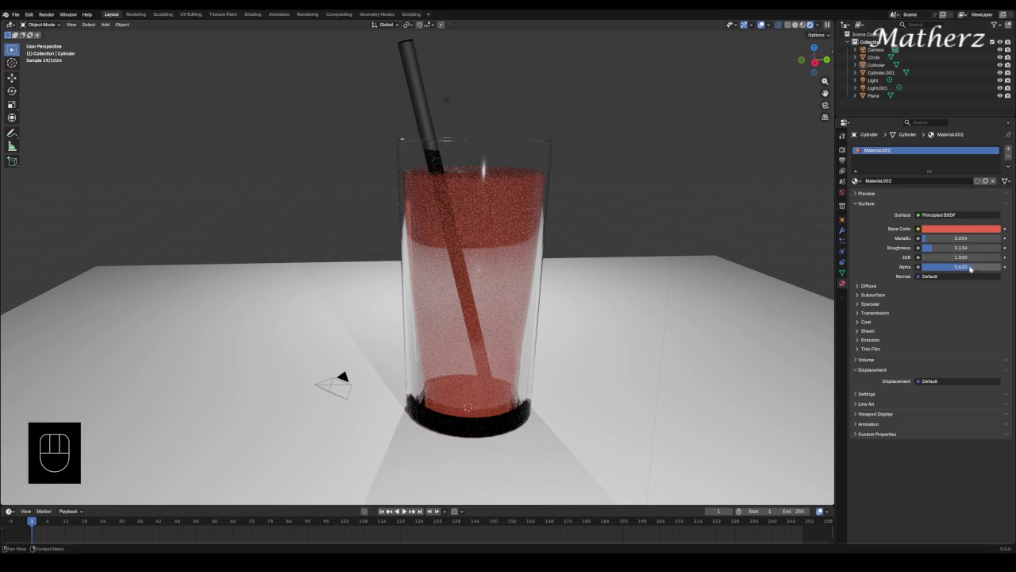
drag(969, 270, 999, 267)
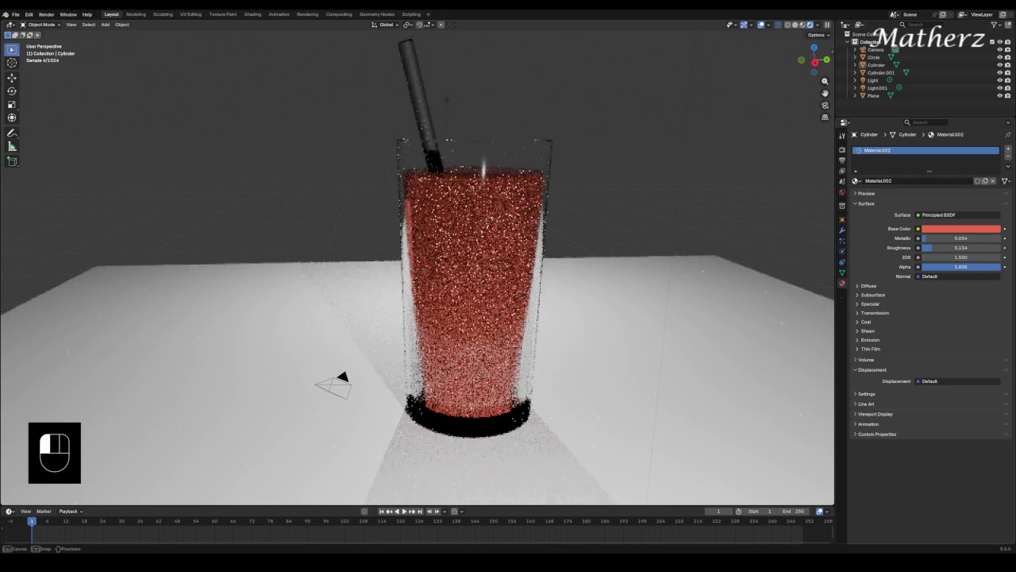
Change the drink material's base color to a bright yellow-green
click(967, 230)
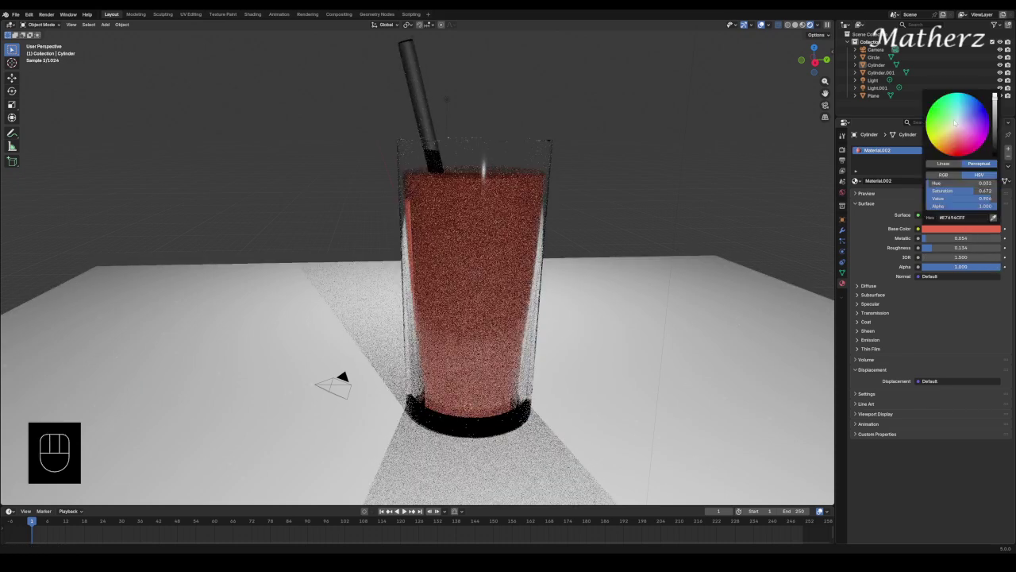
mouse_move(955, 123)
mouse_down()
mouse_move(927, 115)
mouse_move(926, 132)
mouse_up()
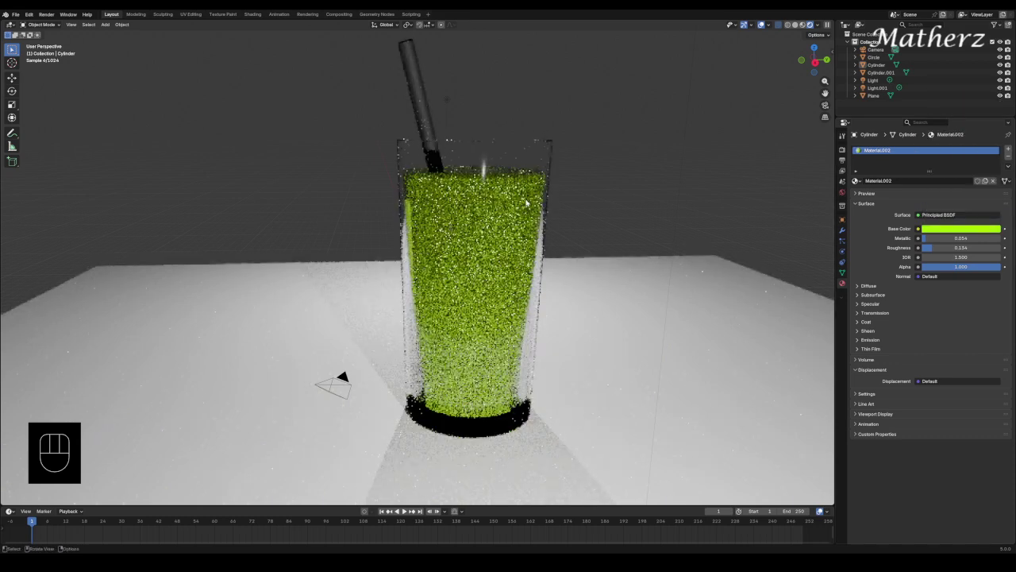